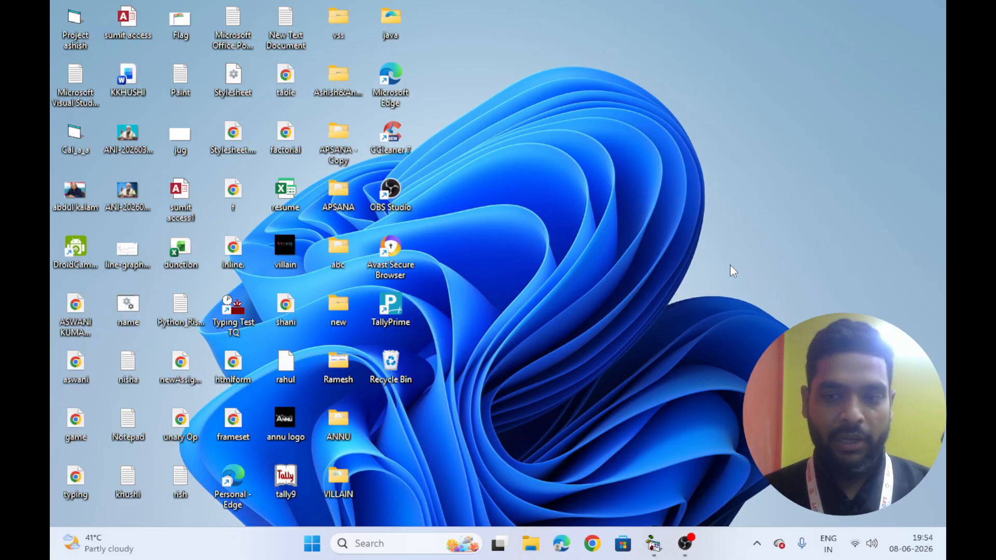
# Launch Excel through the Run dialog and open a blank workbook
pyautogui.press('super+r')
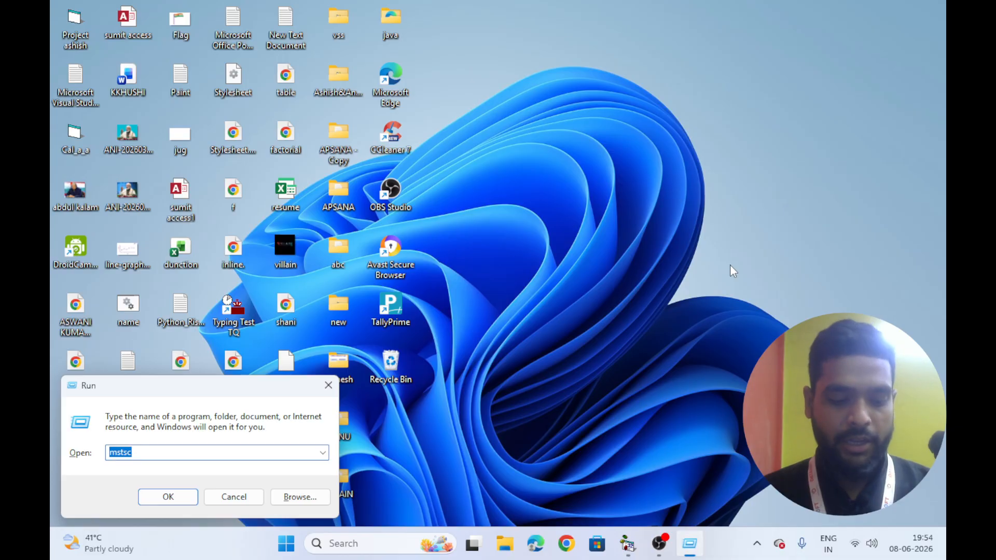
pyautogui.write('excel')
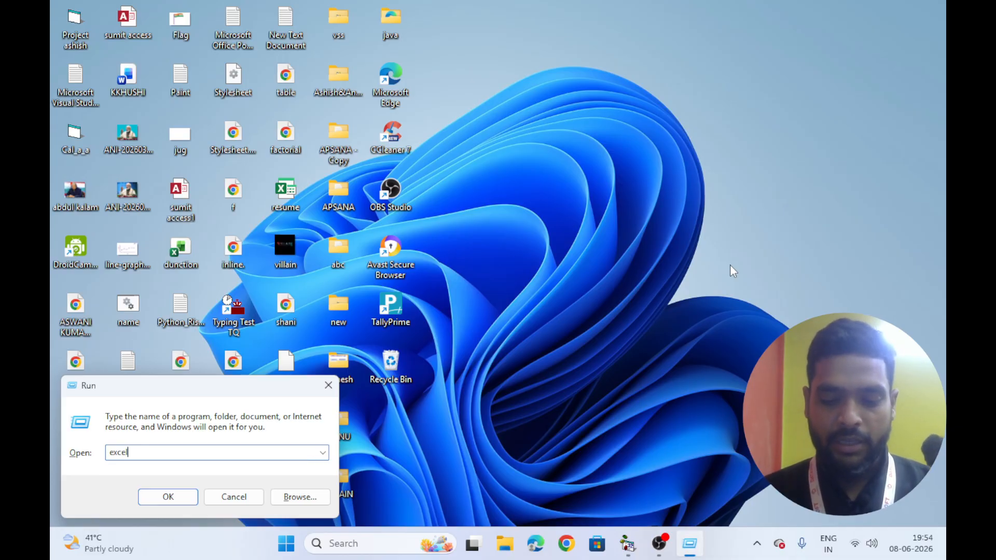
pyautogui.press('Return')
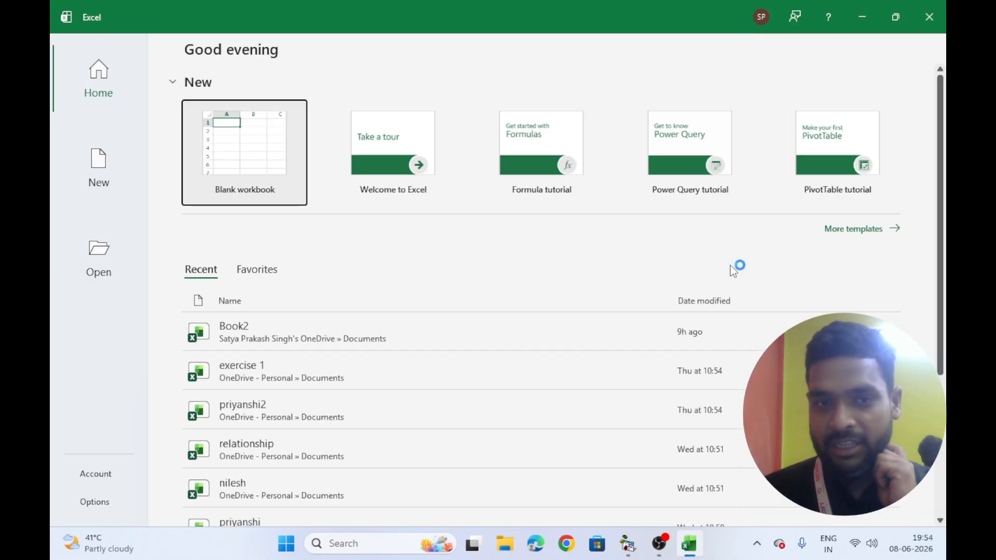
pyautogui.press('Return')
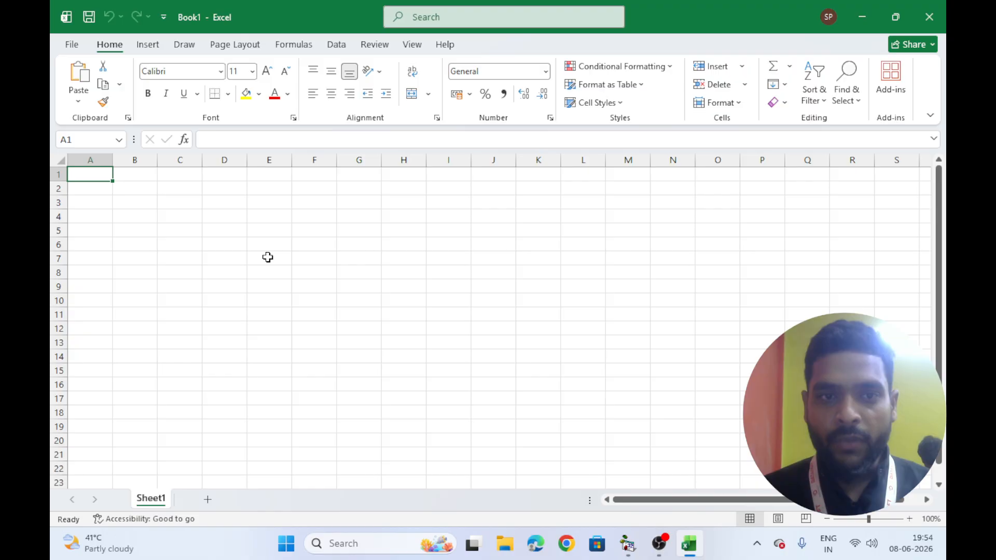
# Enter the numbers 10, 20, 3, 4 and 5 down cells D7 to D11
pyautogui.click(223, 254)
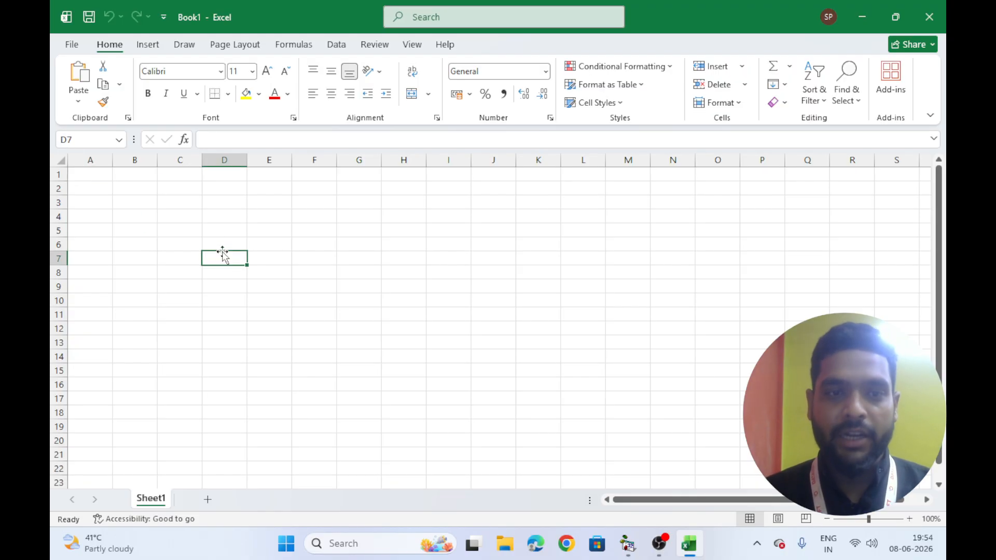
pyautogui.write('10')
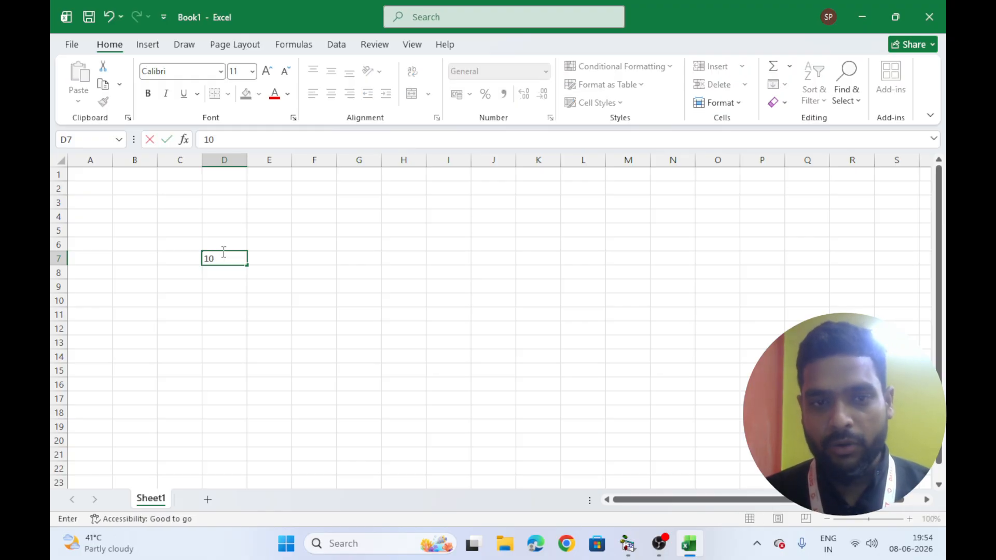
pyautogui.press('Return')
pyautogui.write('20')
pyautogui.press('Return')
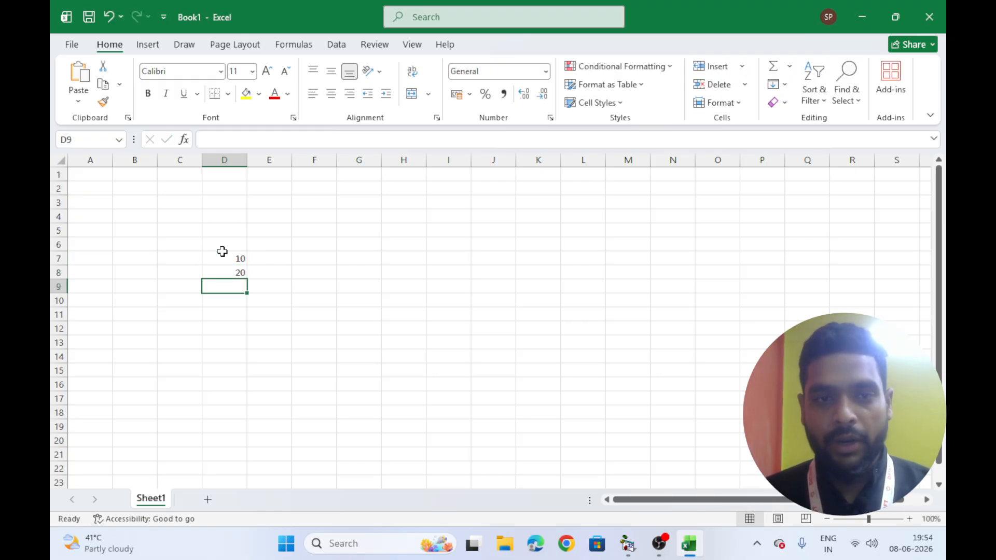
pyautogui.write('3')
pyautogui.press('Return')
pyautogui.write('4')
pyautogui.press('Return')
pyautogui.write('5')
pyautogui.press('Return')
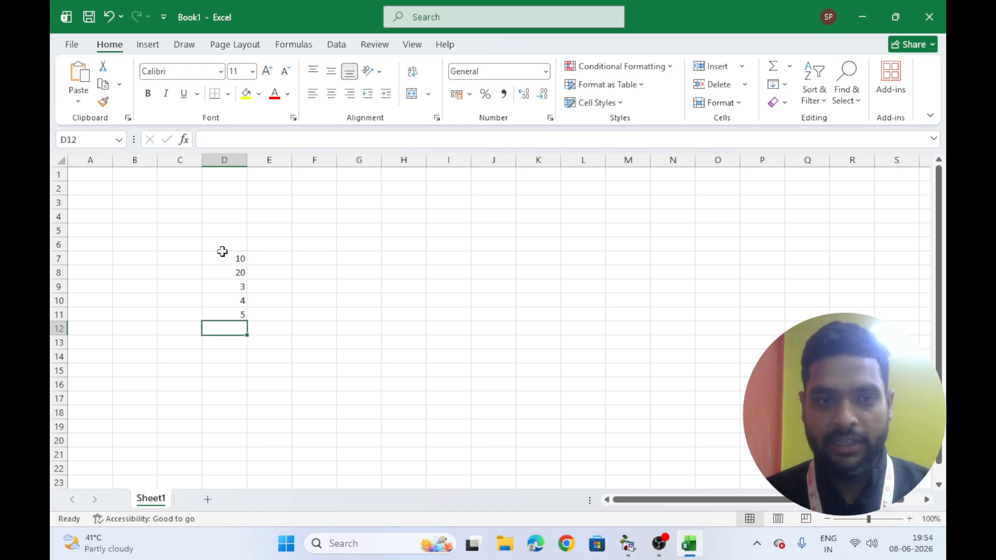
# Label C12 as total and enter the formula =10+20+3+4+5 in D12
pyautogui.press('Left')
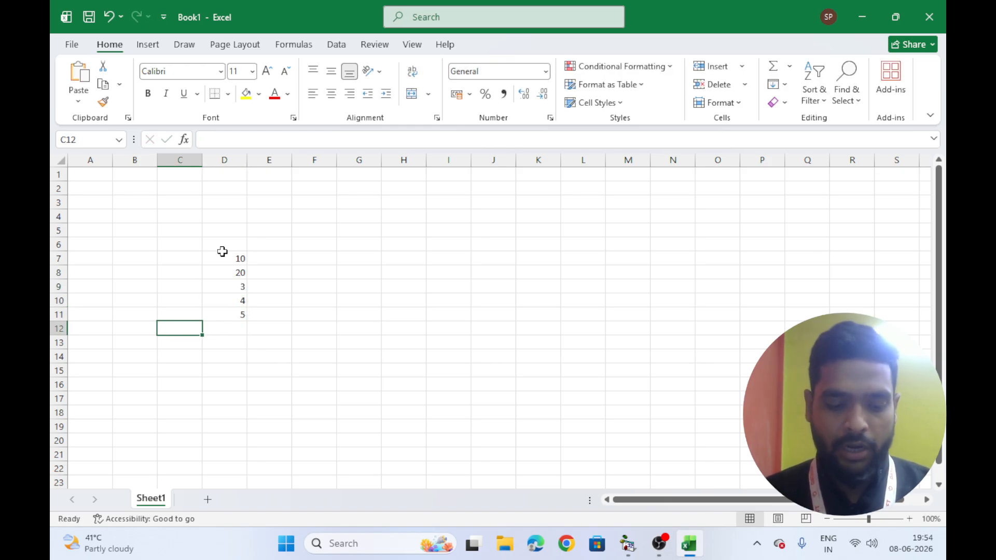
pyautogui.write('total')
pyautogui.press('Tab')
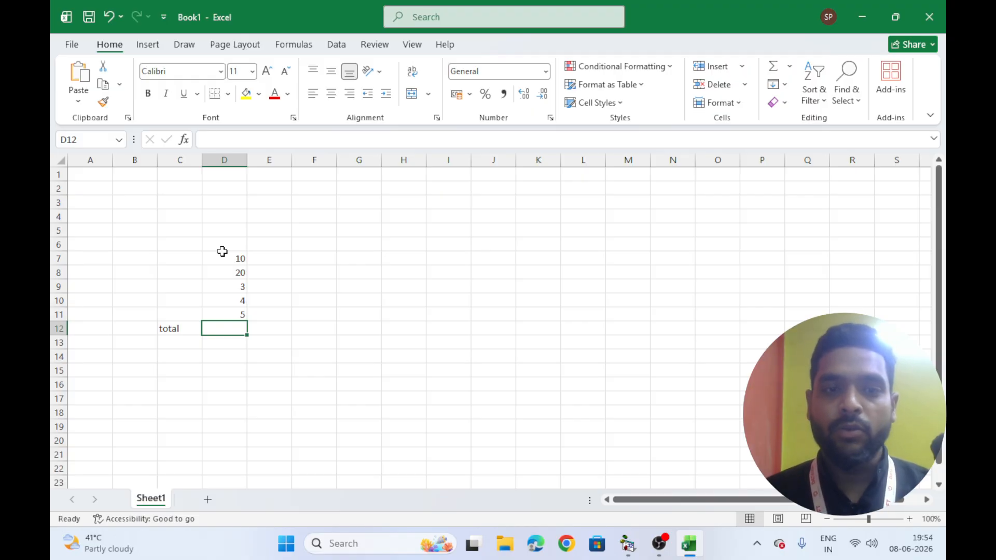
pyautogui.write('=')
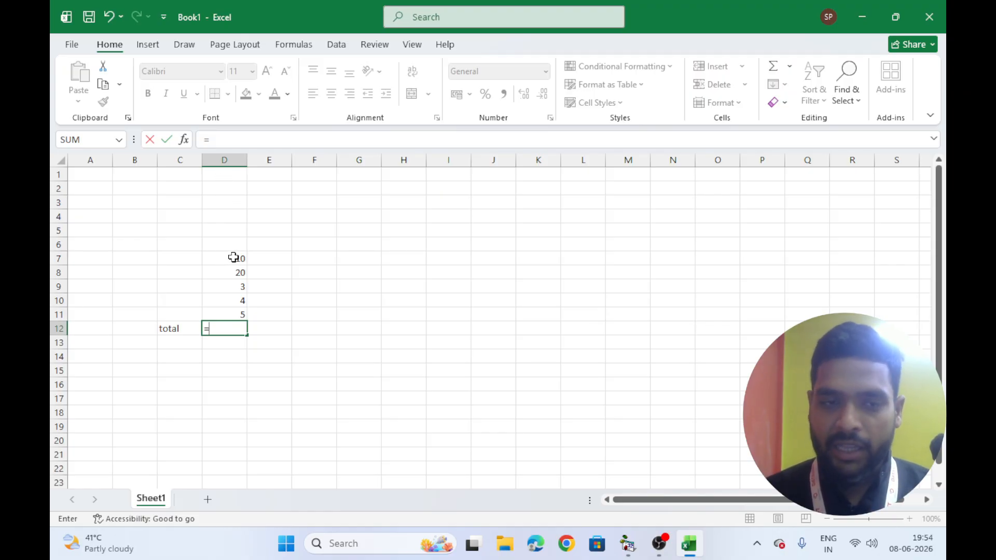
pyautogui.write('10+20')
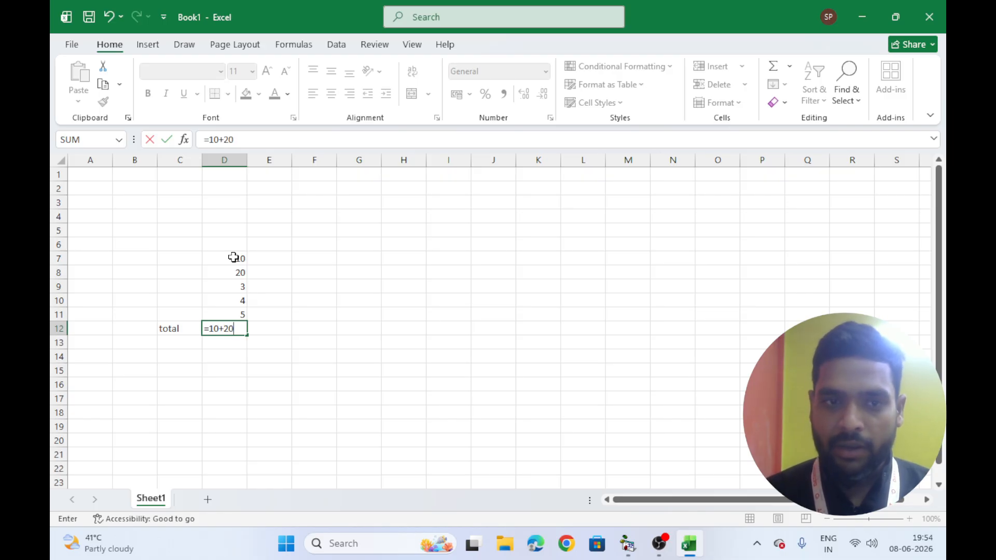
pyautogui.write('+3+4')
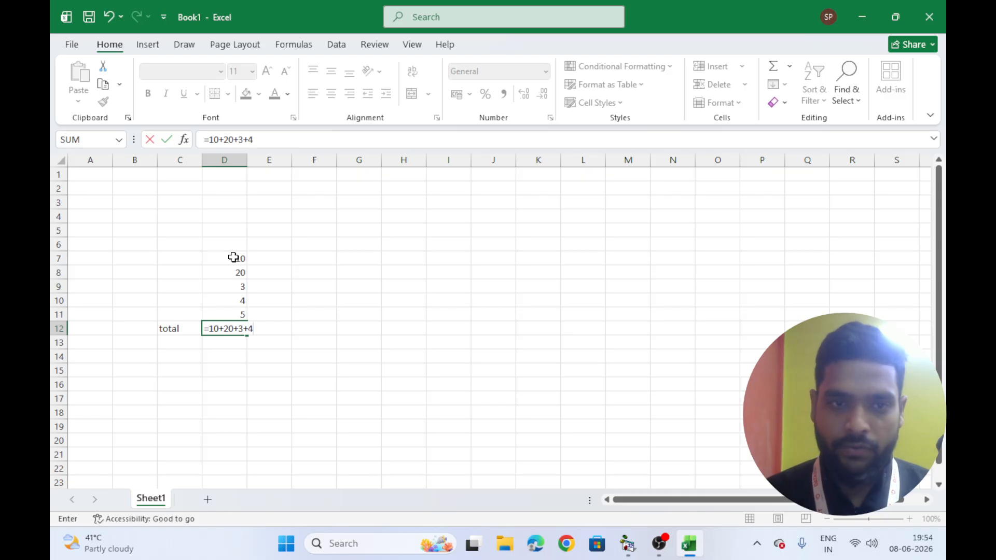
pyautogui.write('+5')
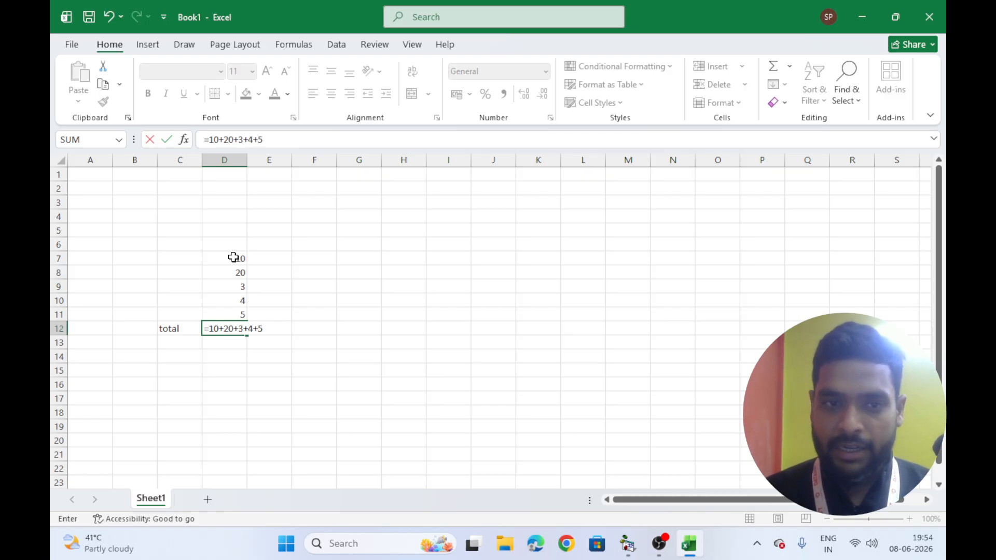
pyautogui.press('Return')
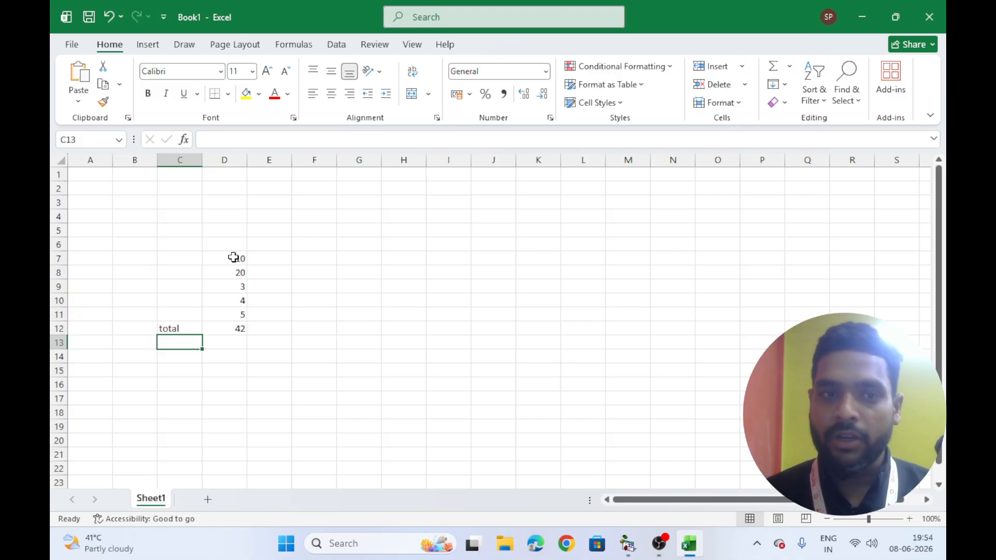
# Change the value in D9 to 99
pyautogui.click(235, 284)
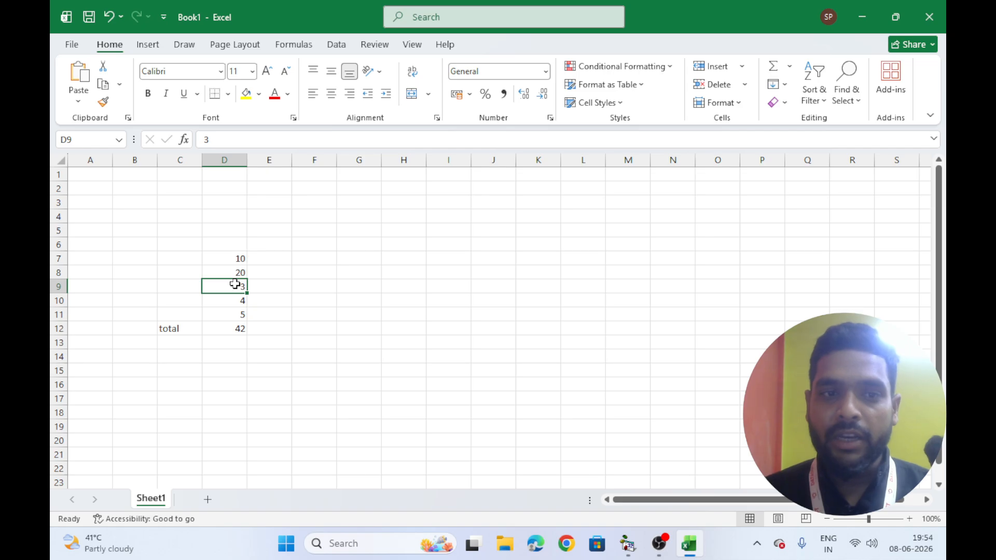
pyautogui.write('33')
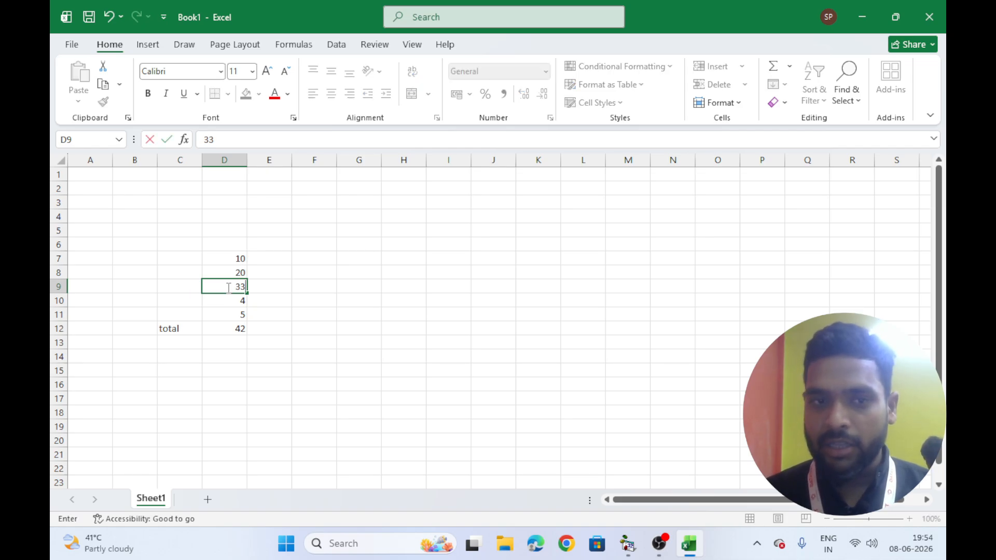
pyautogui.press('BackSpace')
pyautogui.press('BackSpace')
pyautogui.write('99')
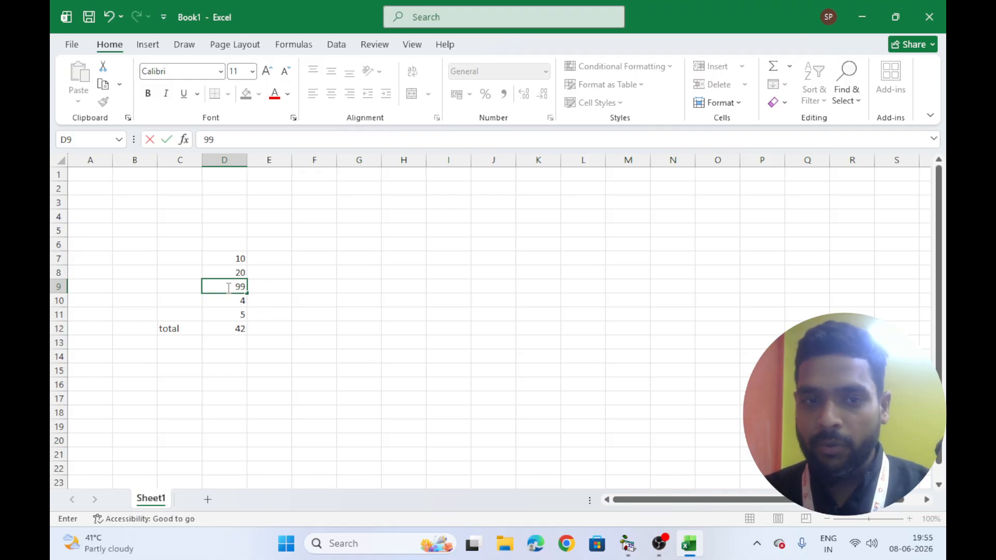
pyautogui.press('Return')
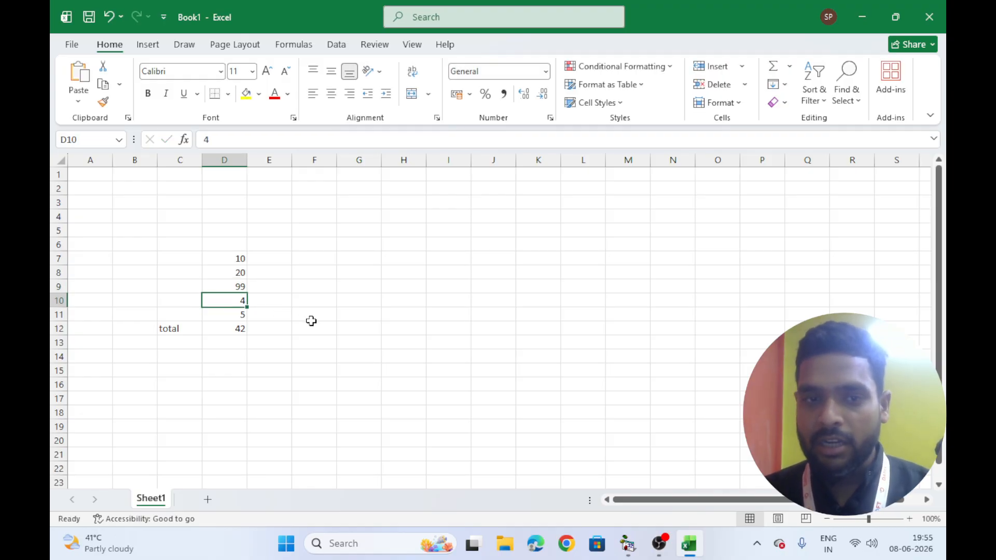
# Check the total's formula, then change the value in D10 to 40
pyautogui.click(232, 327)
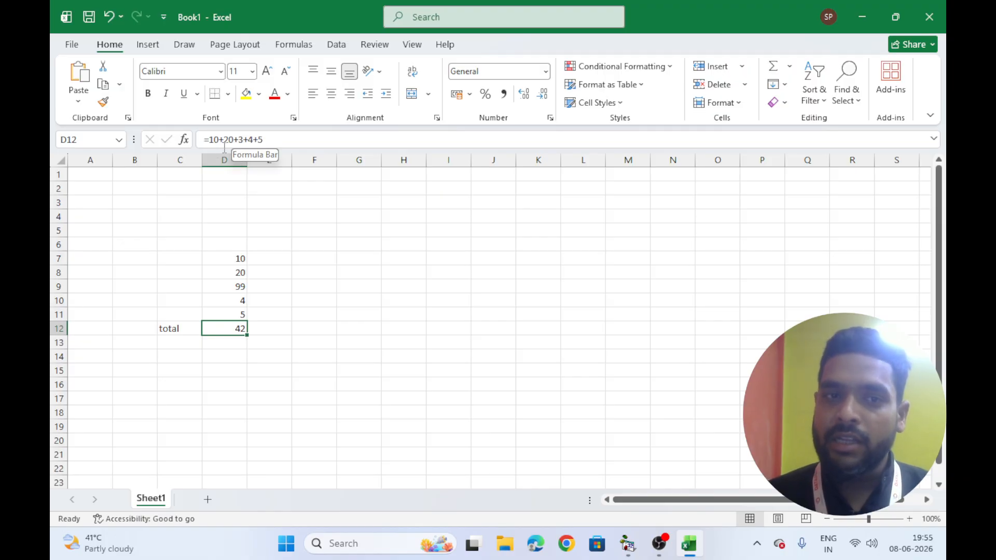
pyautogui.click(237, 301)
pyautogui.write('10')
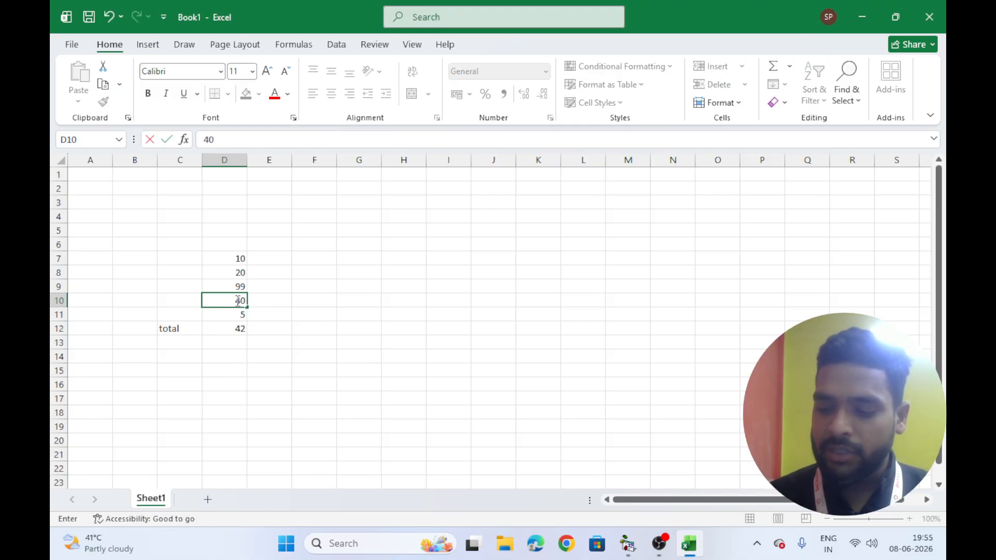
pyautogui.press('Return')
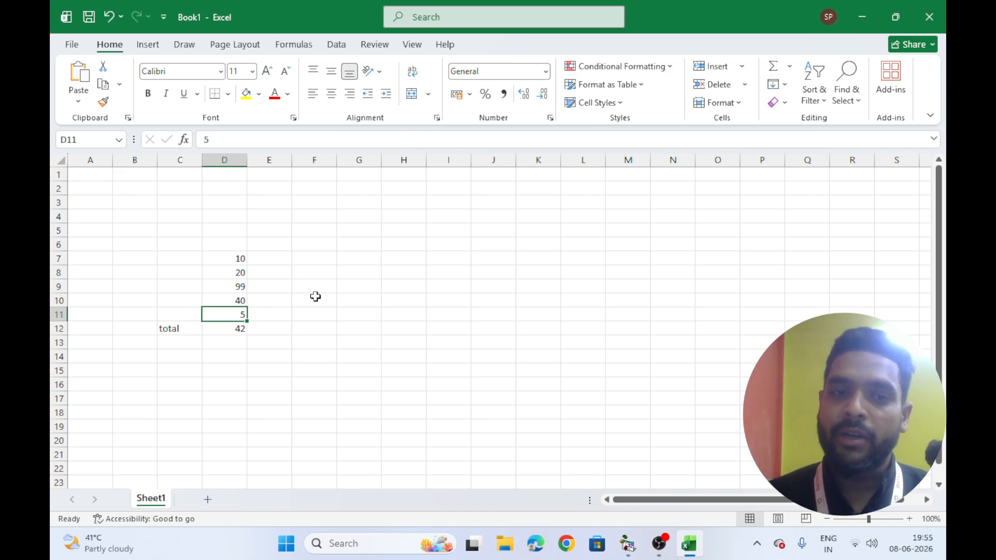
# Enter the numbers 10, 20 and 30 down cells H3 to H5
pyautogui.click(363, 267)
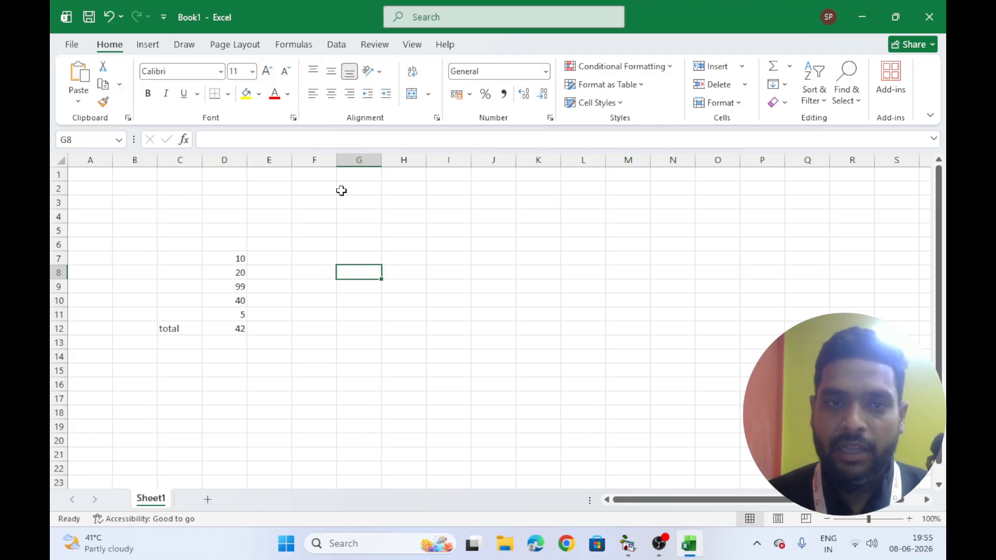
pyautogui.click(395, 204)
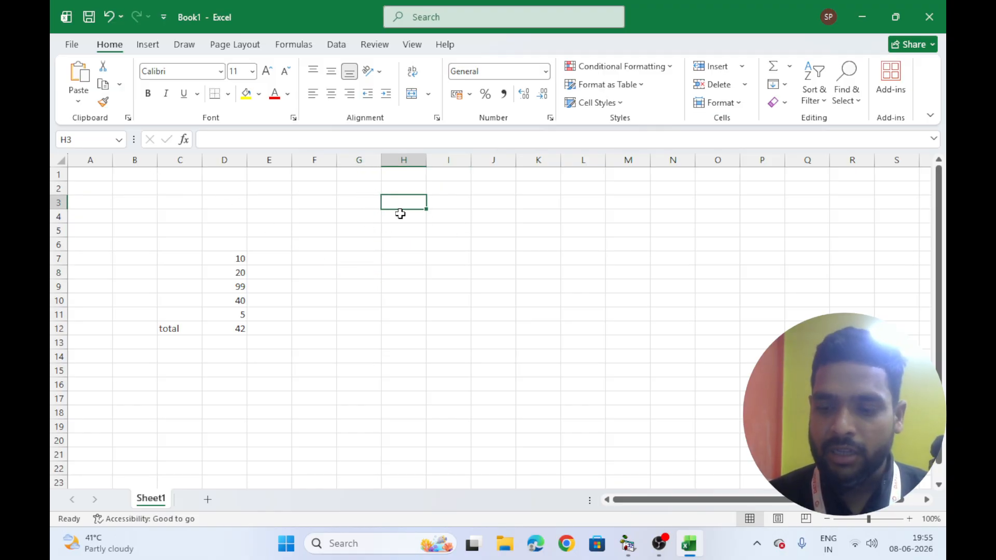
pyautogui.write('10')
pyautogui.press('Return')
pyautogui.write('20')
pyautogui.press('Return')
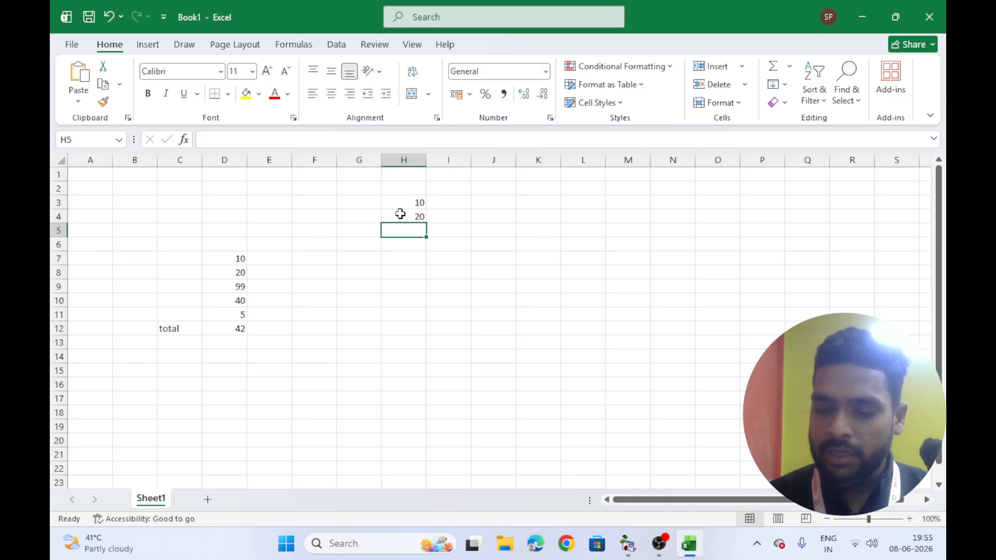
pyautogui.write('30')
pyautogui.press('Return')
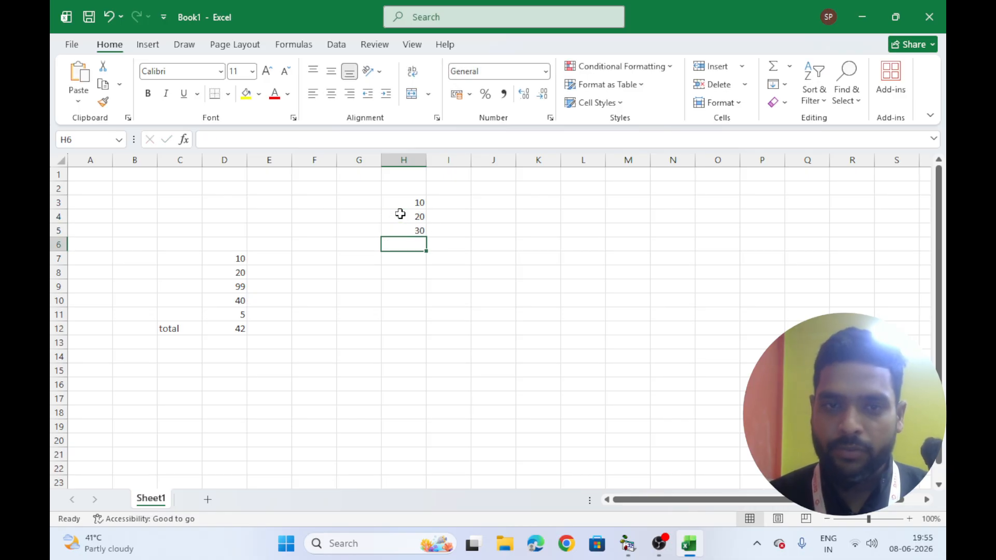
# Label G6 as total and enter the formula =h3+h4+h5 in H6
pyautogui.click(358, 247)
pyautogui.write('total')
pyautogui.press('Tab')
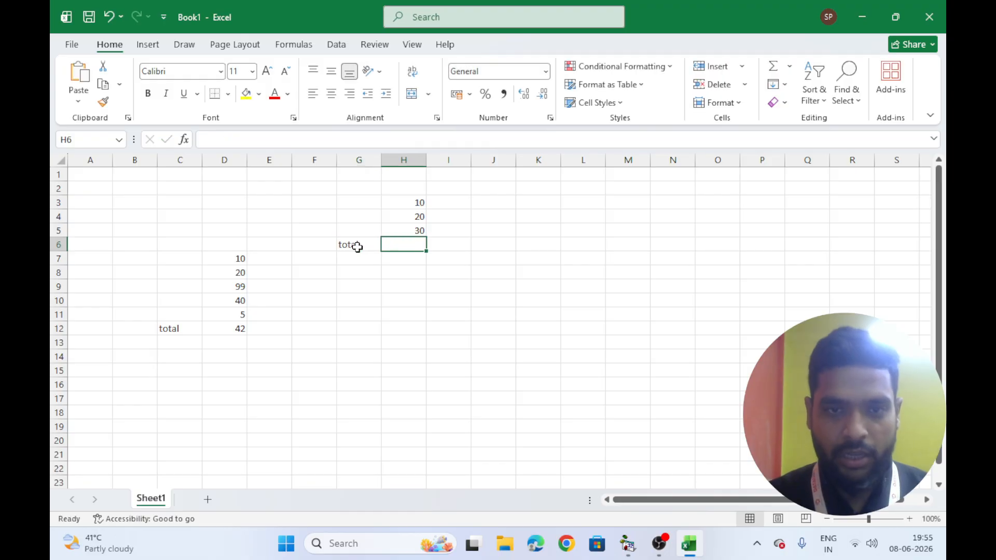
pyautogui.write('=')
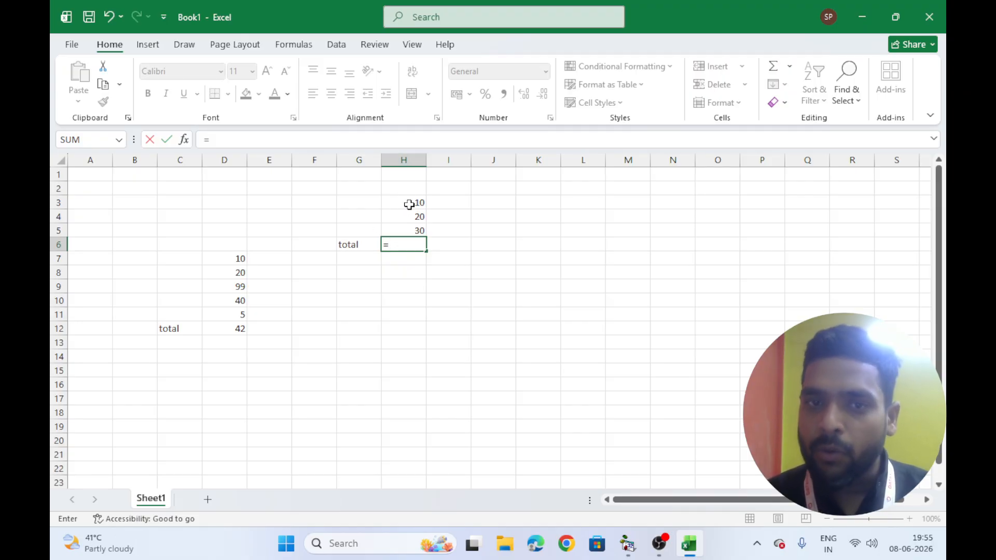
pyautogui.write('10')
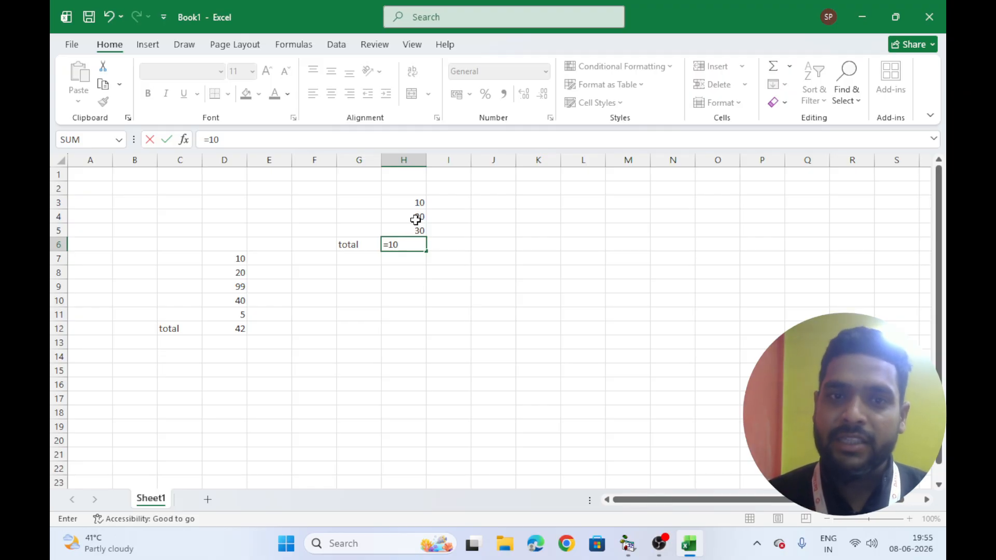
pyautogui.press('BackSpace')
pyautogui.press('BackSpace')
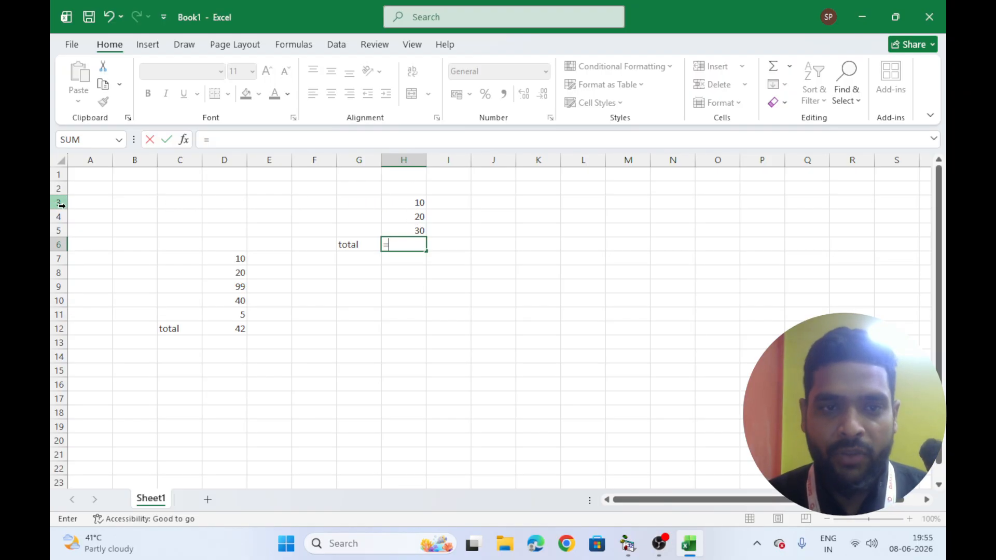
pyautogui.write('h3')
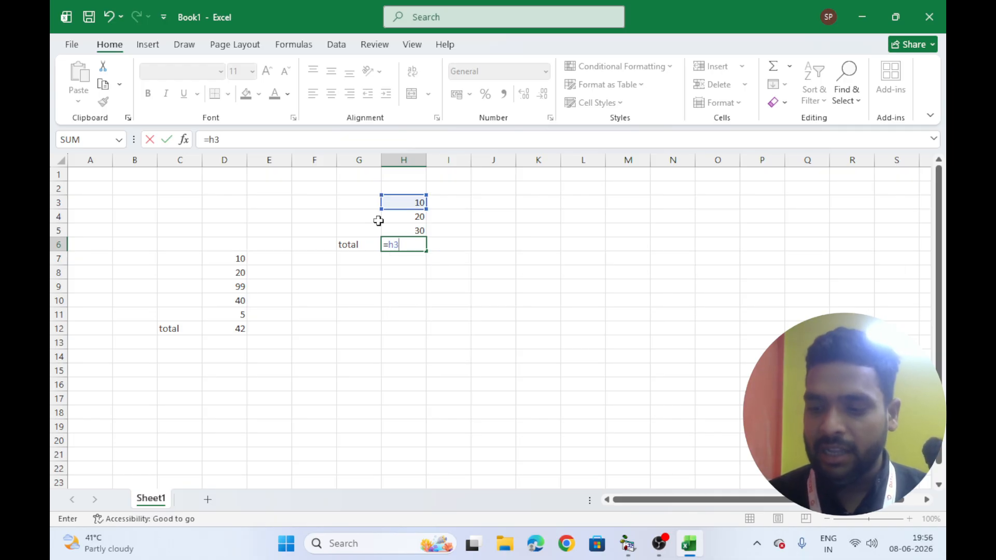
pyautogui.write('+')
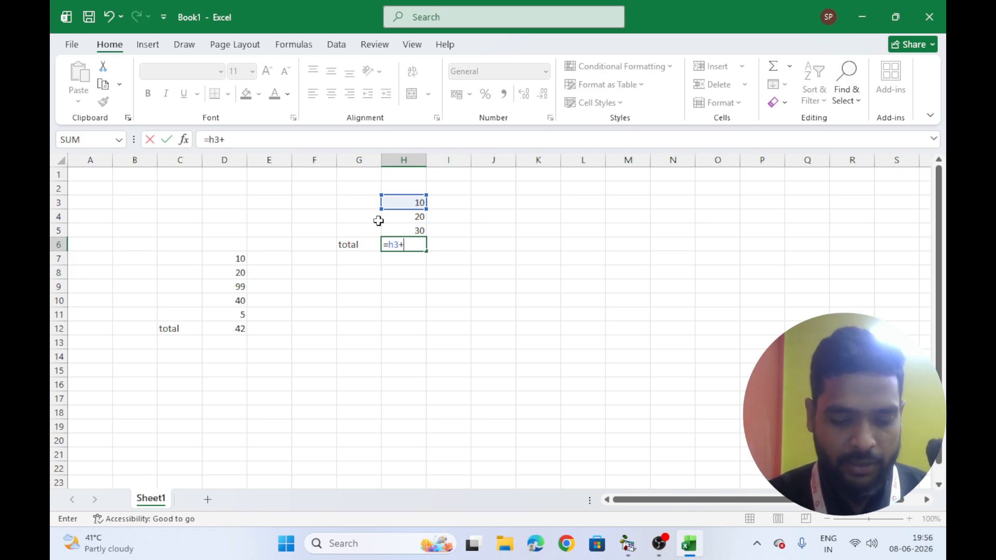
pyautogui.write('h')
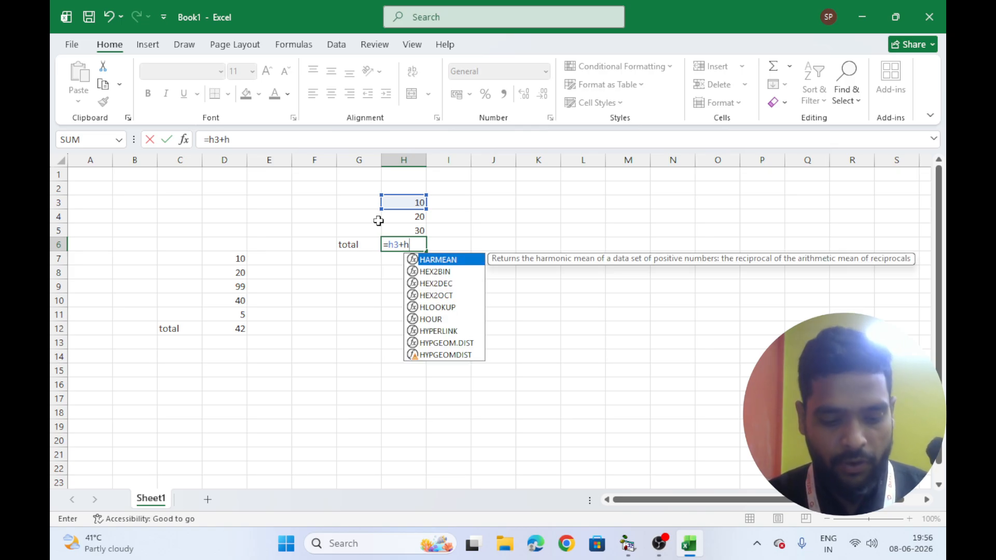
pyautogui.write('4+')
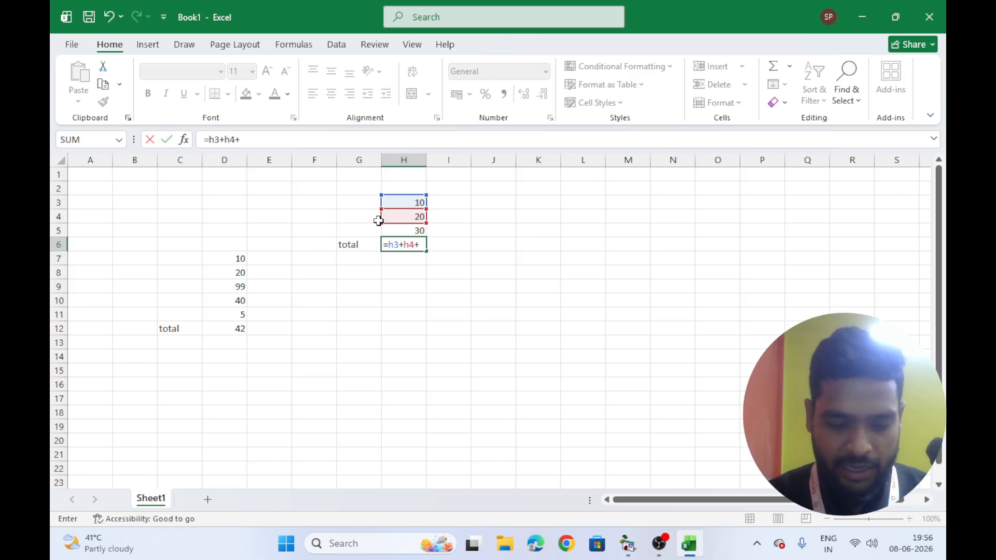
pyautogui.write('h5')
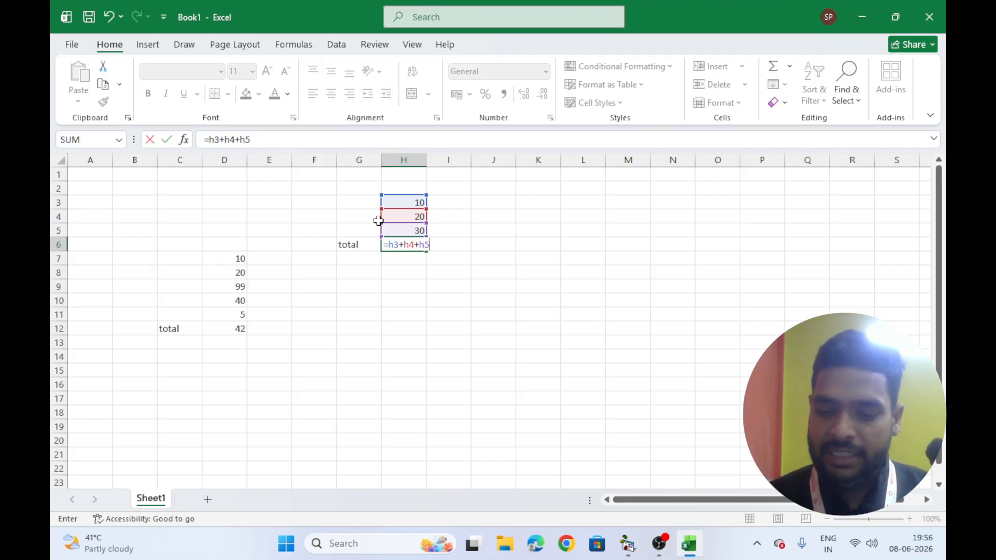
pyautogui.press('Return')
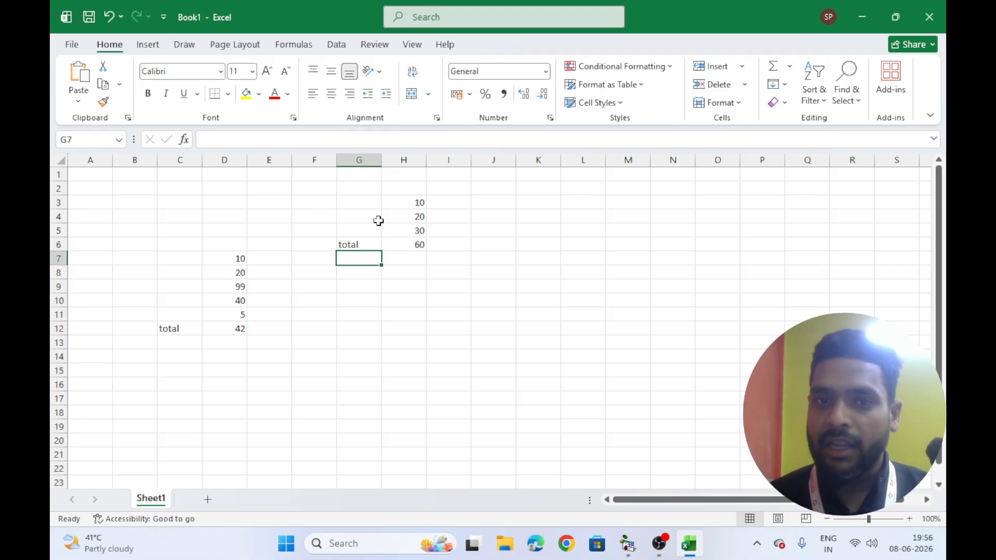
# Change the value in H3 to 55
pyautogui.click(414, 200)
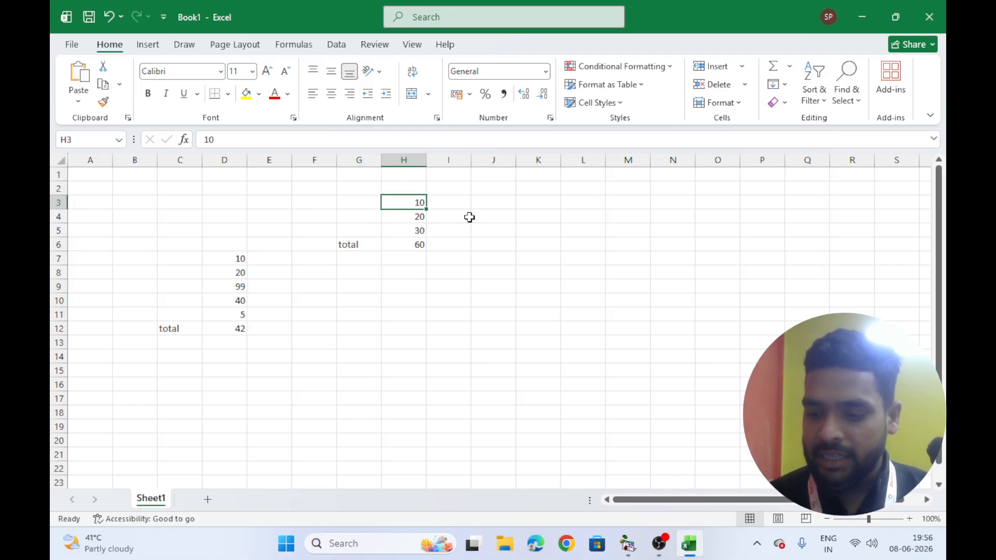
pyautogui.write('55')
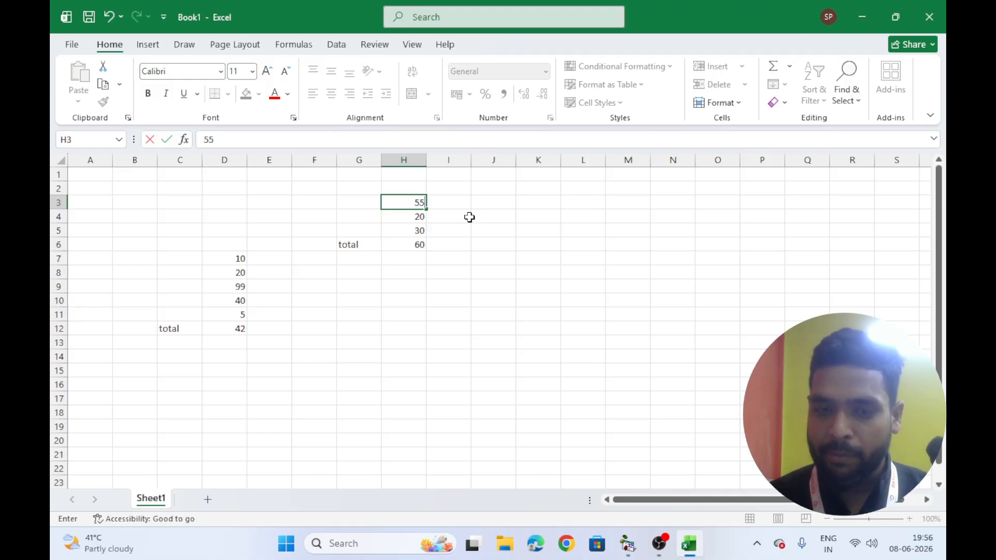
pyautogui.press('Return')
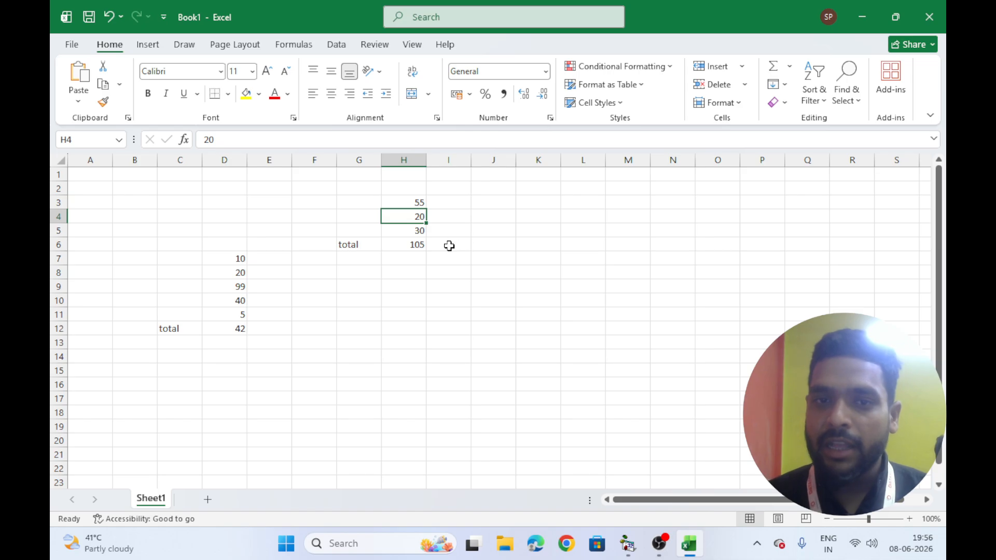
# Enter 10 and 20 in cells L9 and L10, and 5 in cell N10
pyautogui.click(494, 244)
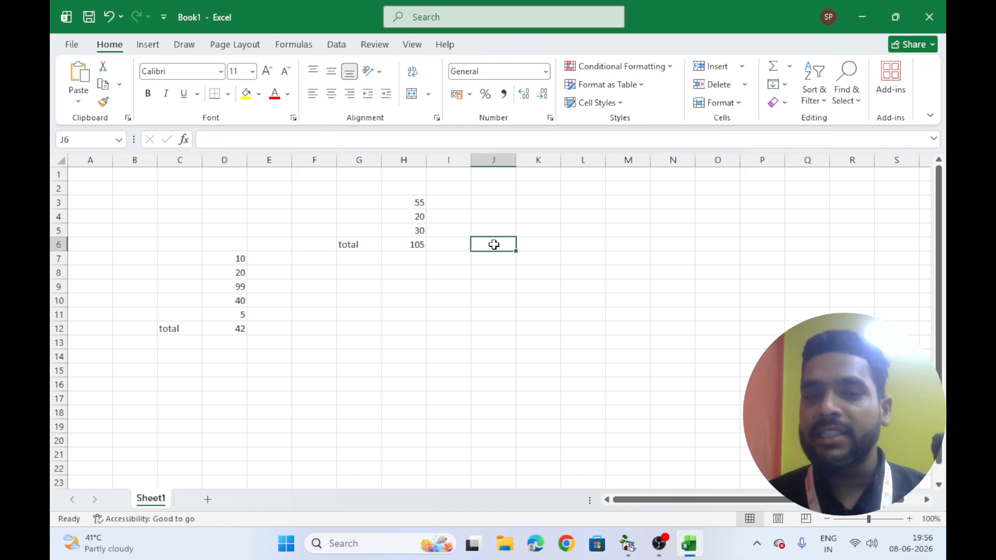
pyautogui.click(538, 272)
pyautogui.click(577, 284)
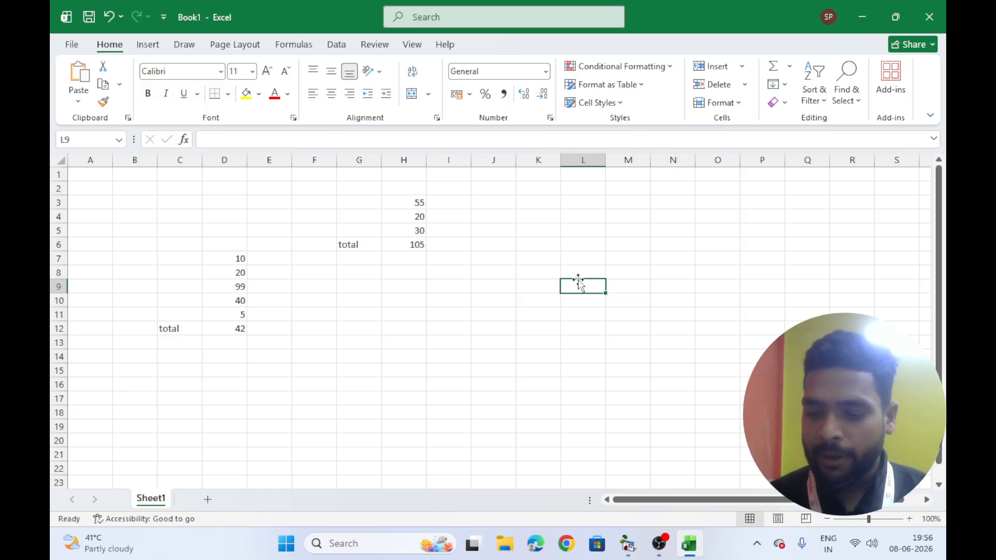
pyautogui.write('10')
pyautogui.press('Return')
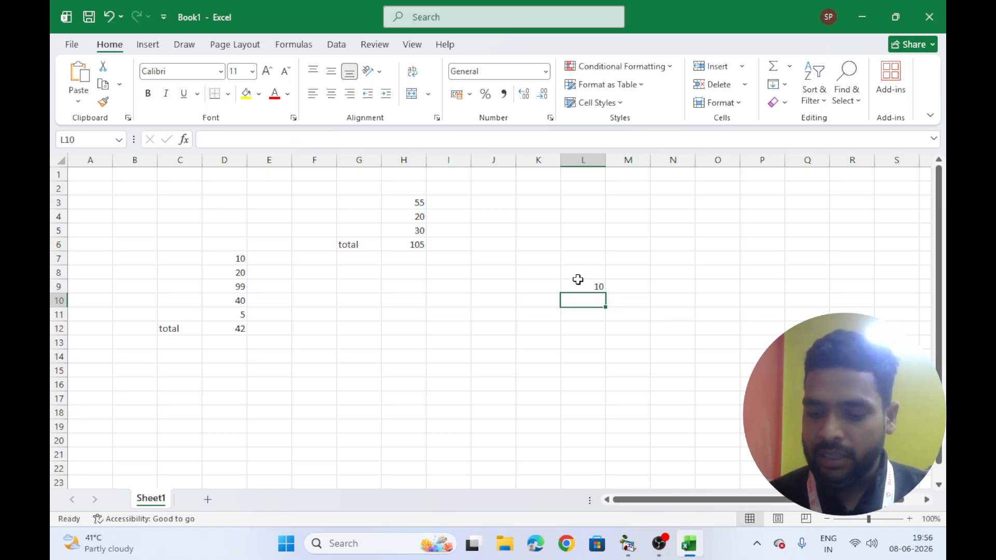
pyautogui.write('20')
pyautogui.click(625, 310)
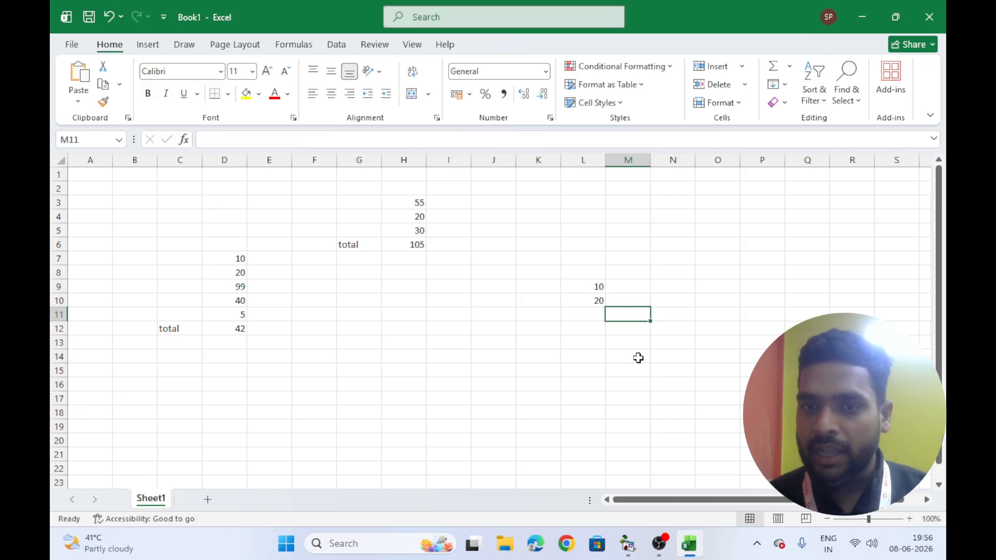
pyautogui.click(689, 303)
pyautogui.write('5')
pyautogui.press('Return')
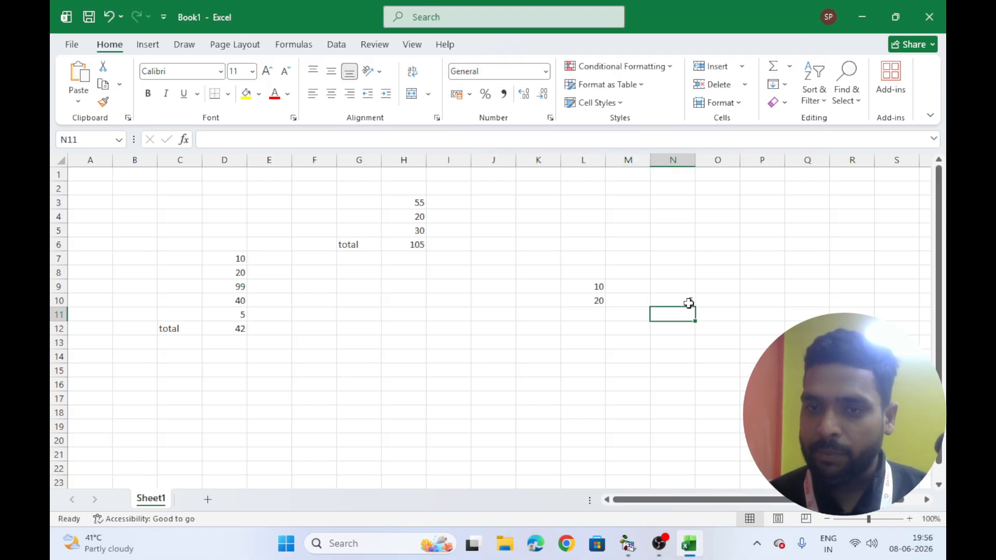
# Enter the formula =l9+l10*n10 in M12
pyautogui.click(624, 329)
pyautogui.write('=')
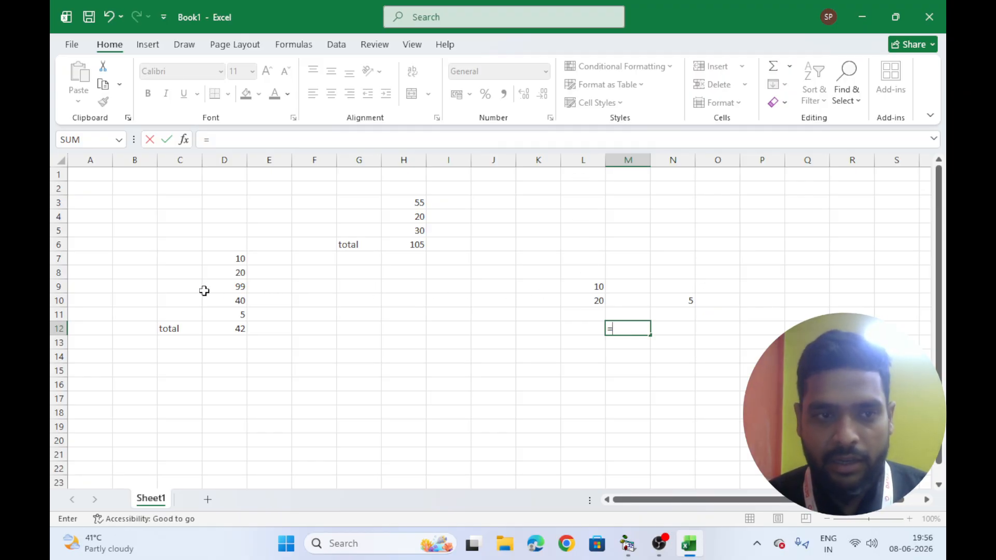
pyautogui.write('l')
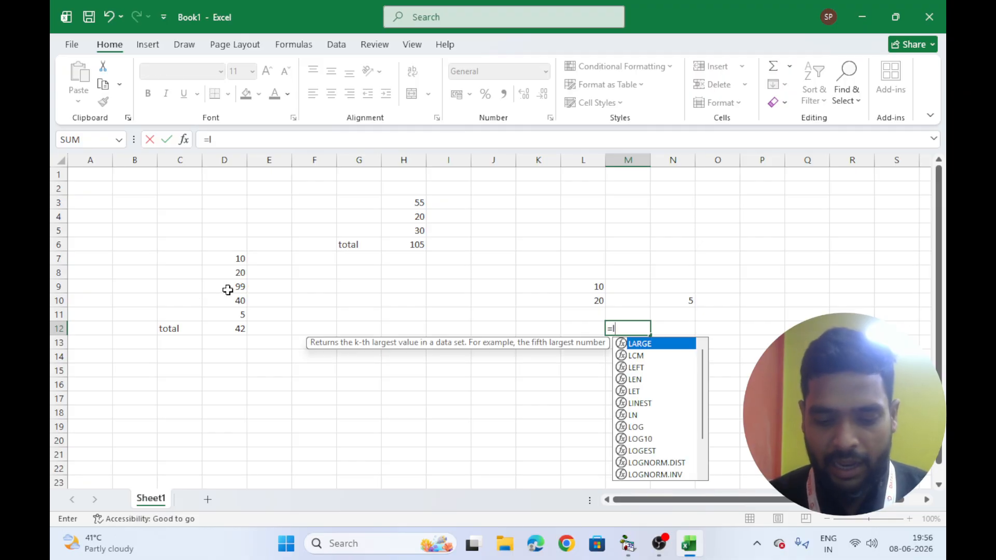
pyautogui.write('9+')
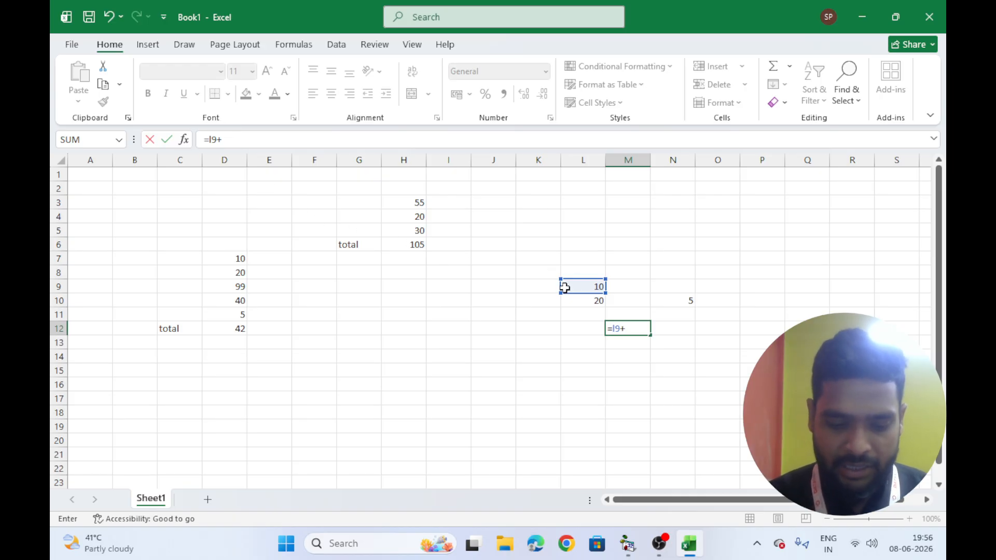
pyautogui.write('l10*')
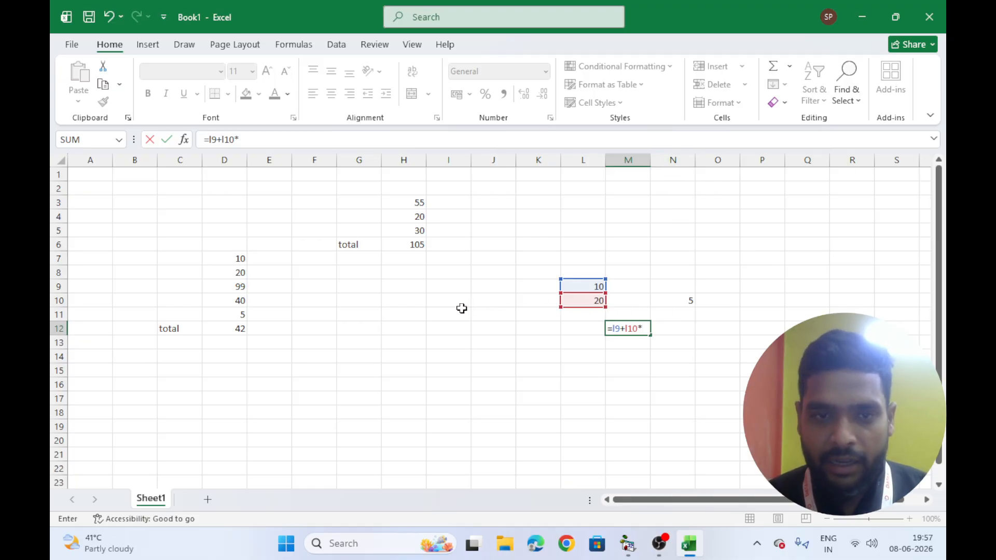
pyautogui.write('n10')
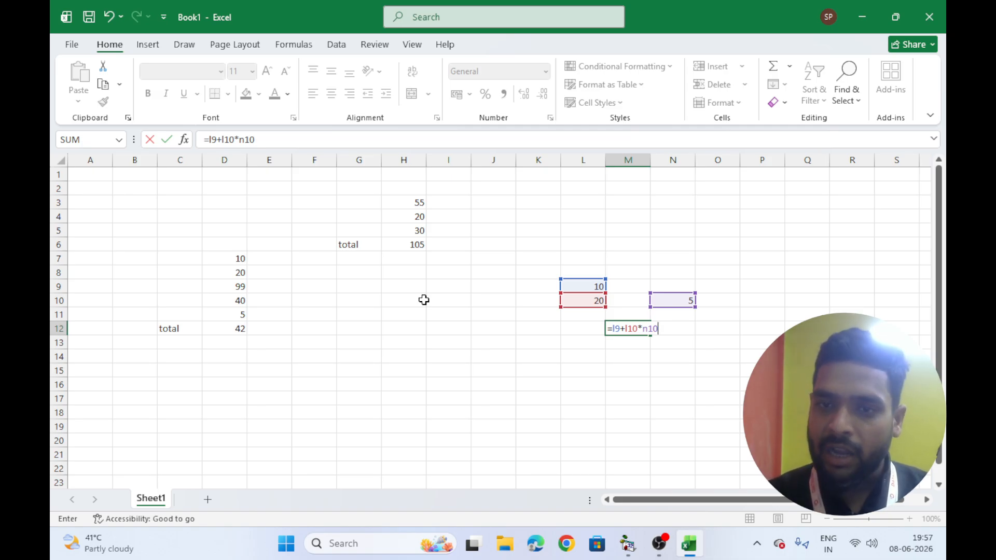
pyautogui.press('Return')
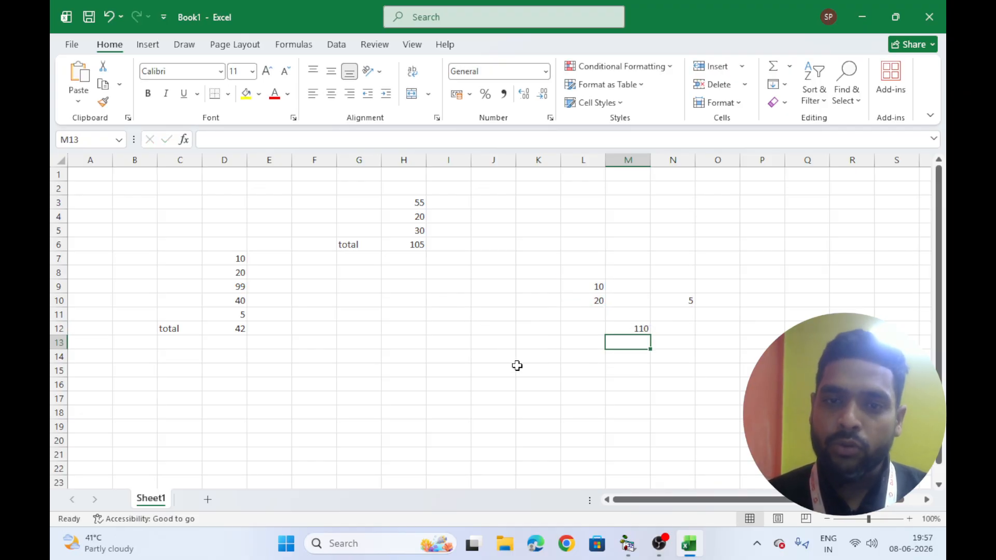
# Enter the numbers 10, 20 and 30 down cells K16 to K18
pyautogui.click(518, 387)
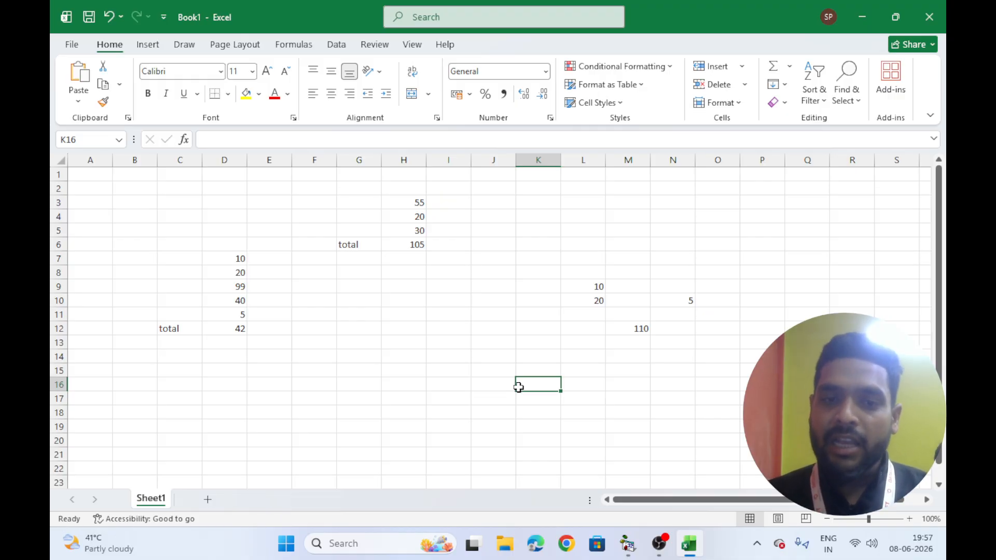
pyautogui.write('10')
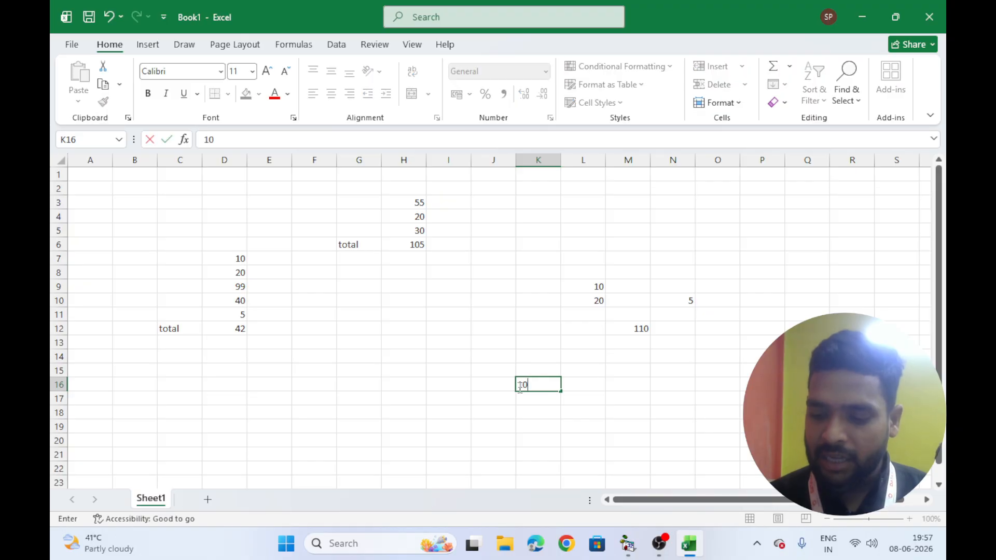
pyautogui.press('Return')
pyautogui.write('20')
pyautogui.press('Return')
pyautogui.write('30')
pyautogui.press('Return')
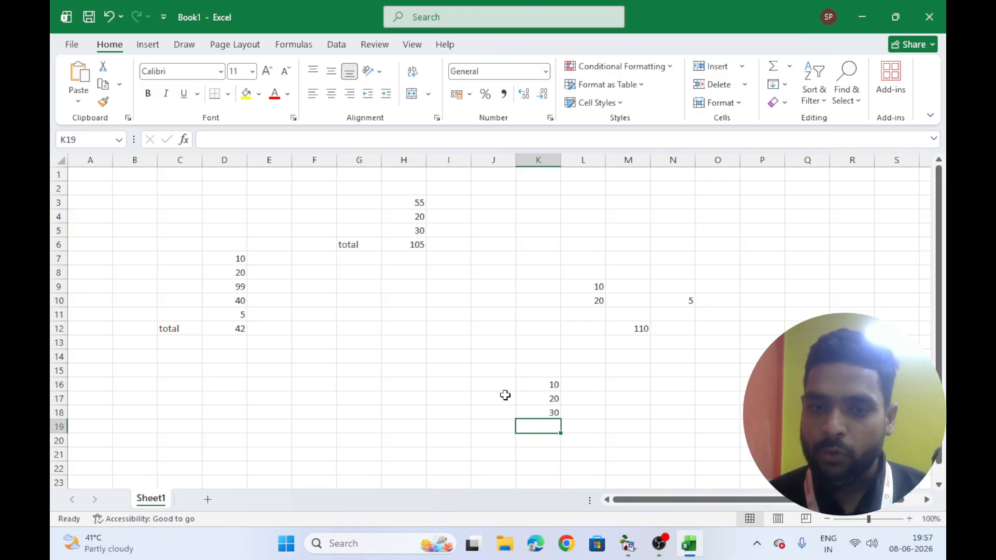
# Enter the formula =sum(k16,k17,k18) in K19
pyautogui.write('=')
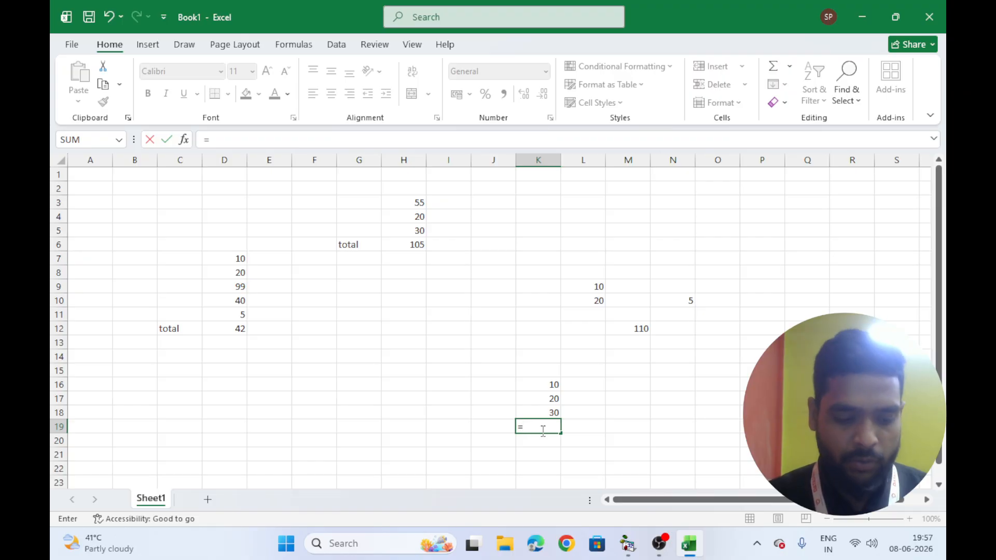
pyautogui.write('sum(')
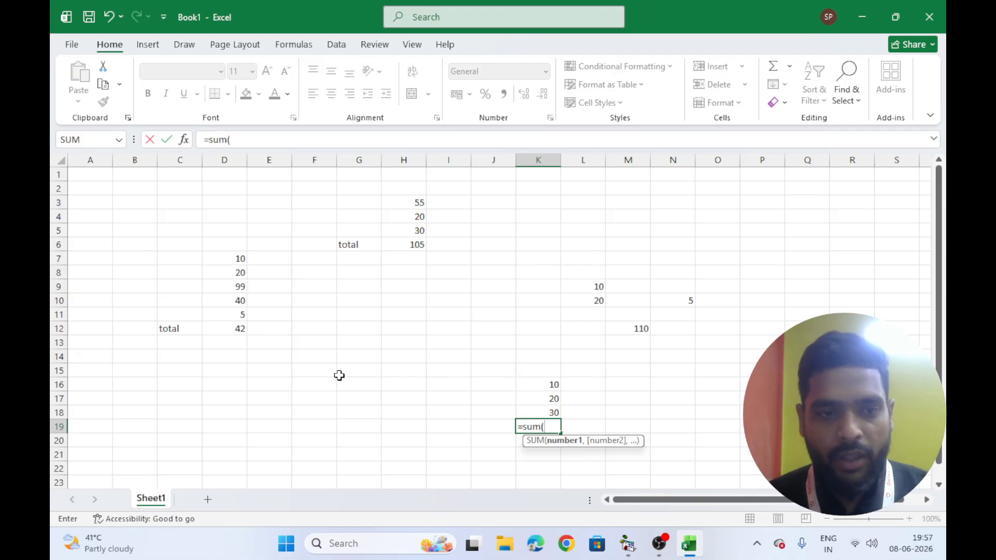
pyautogui.write('k16')
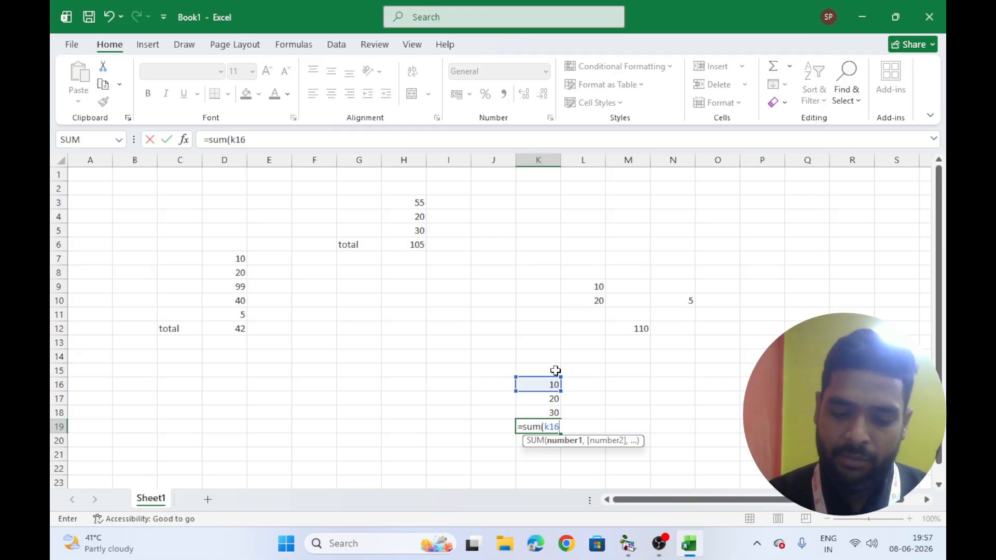
pyautogui.write(',')
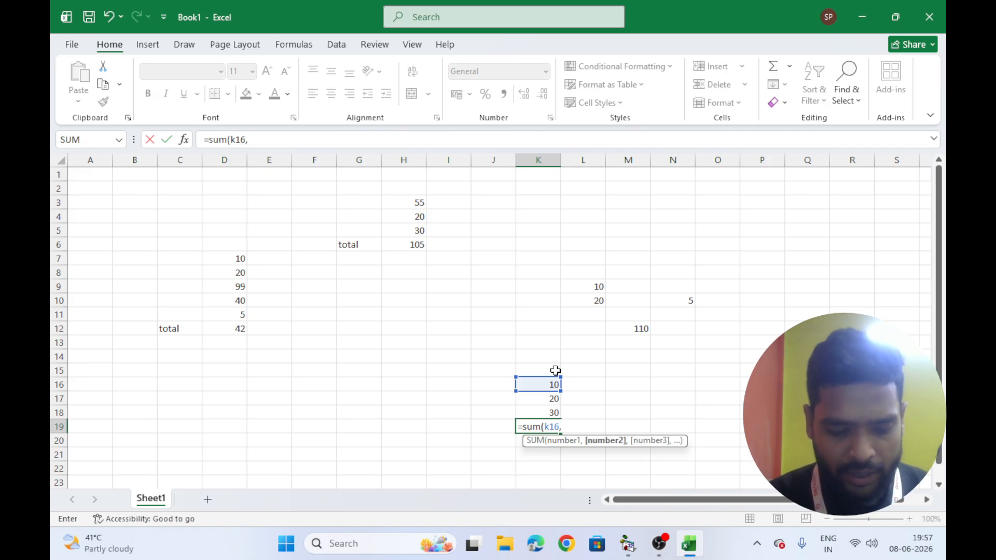
pyautogui.write('k17,k18')
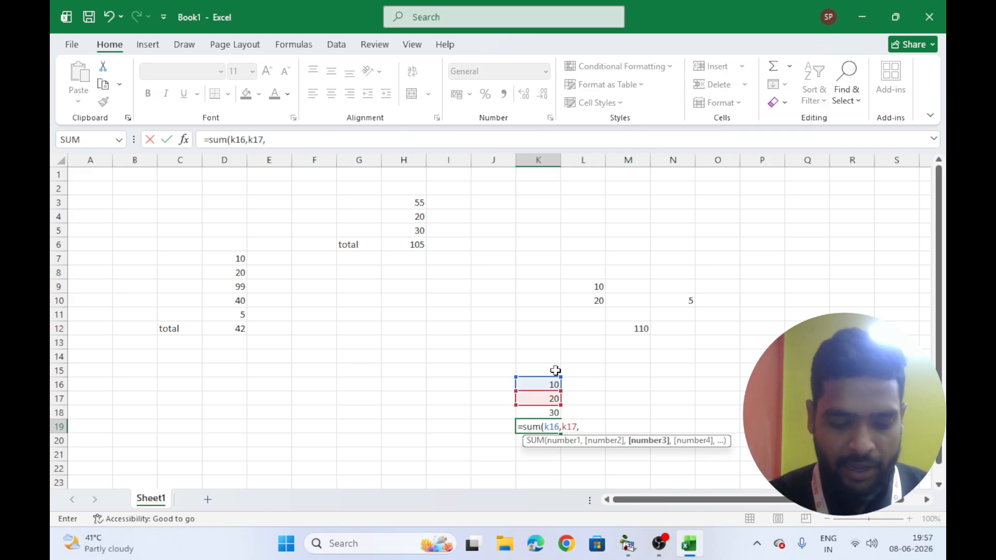
pyautogui.write(')')
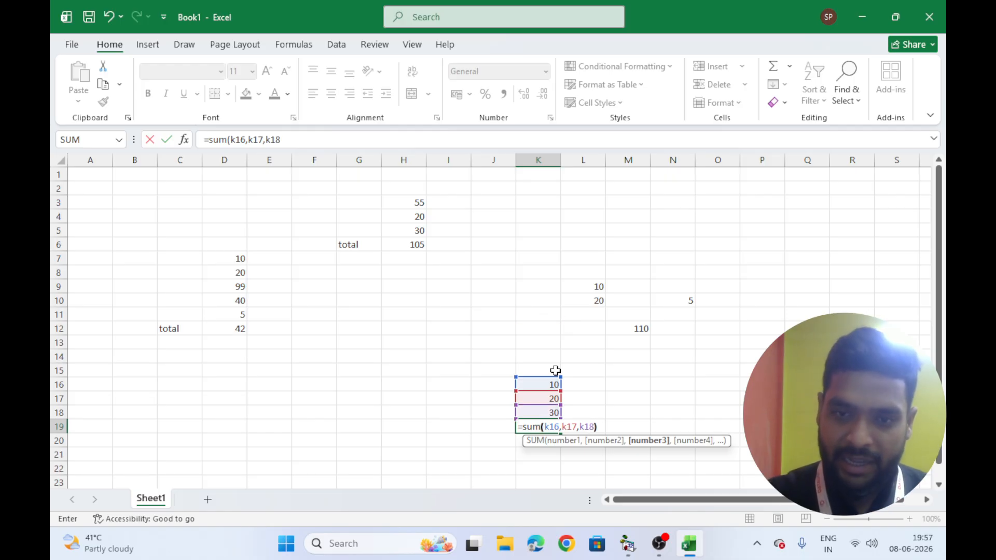
pyautogui.press('Return')
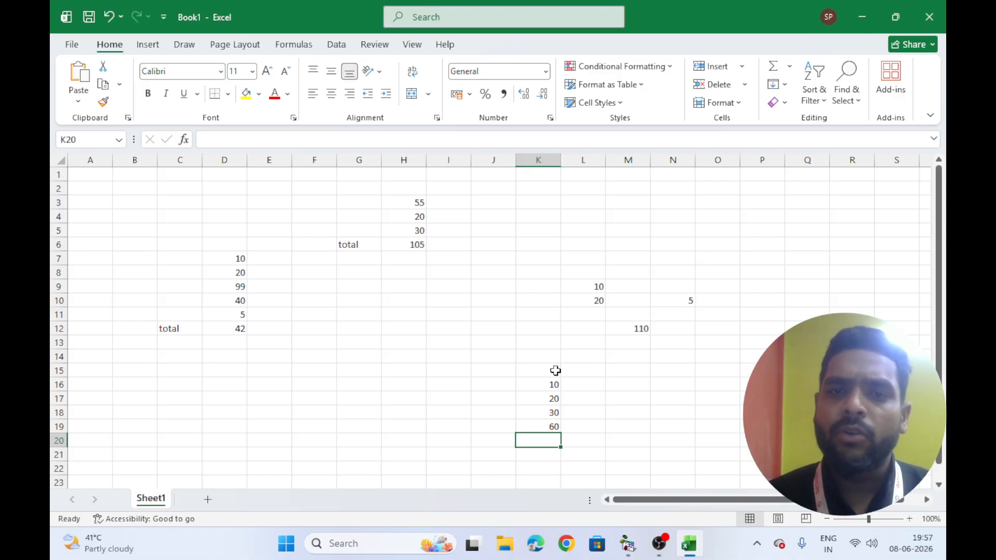
pyautogui.click(329, 365)
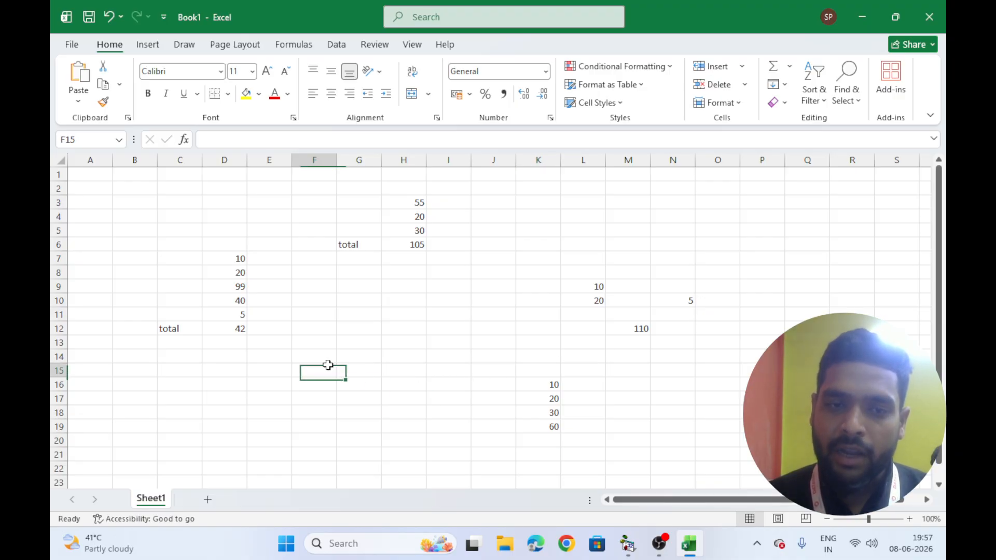
# Enter the numbers 10, 20, 36, 69, 58 and 96 down cells F15 to F20
pyautogui.write('10')
pyautogui.press('Return')
pyautogui.write('20')
pyautogui.press('Return')
pyautogui.write('36')
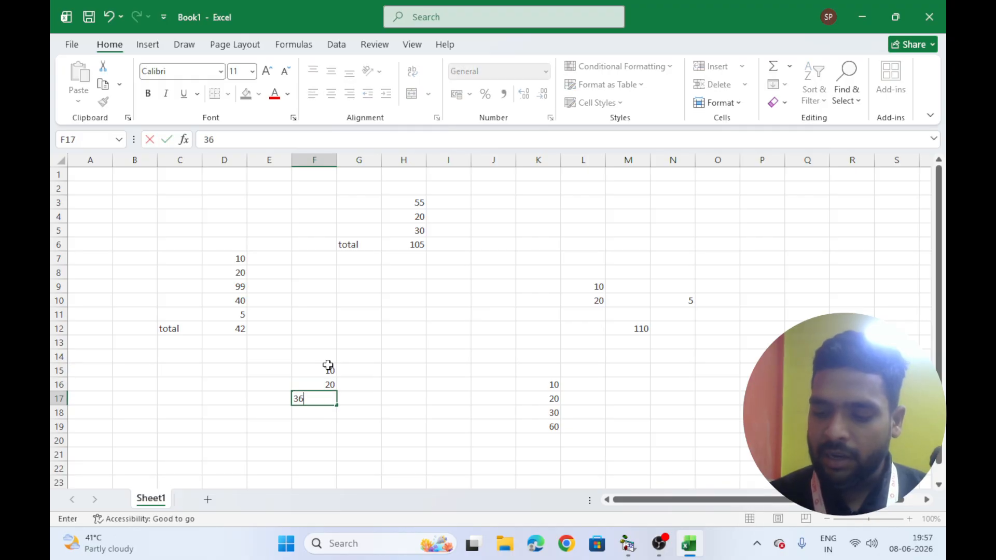
pyautogui.press('Return')
pyautogui.write('69')
pyautogui.press('Return')
pyautogui.write('58')
pyautogui.press('Return')
pyautogui.write('96')
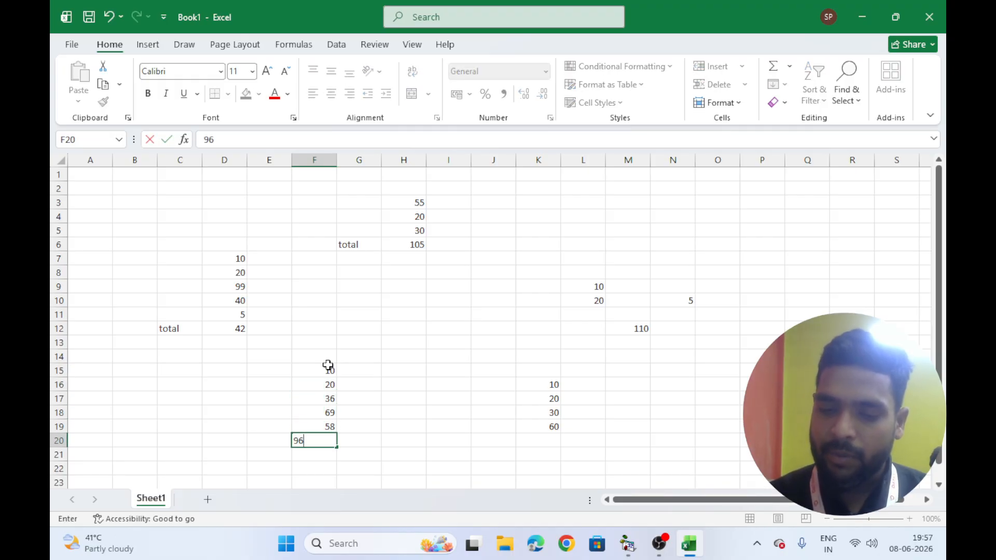
pyautogui.press('Return')
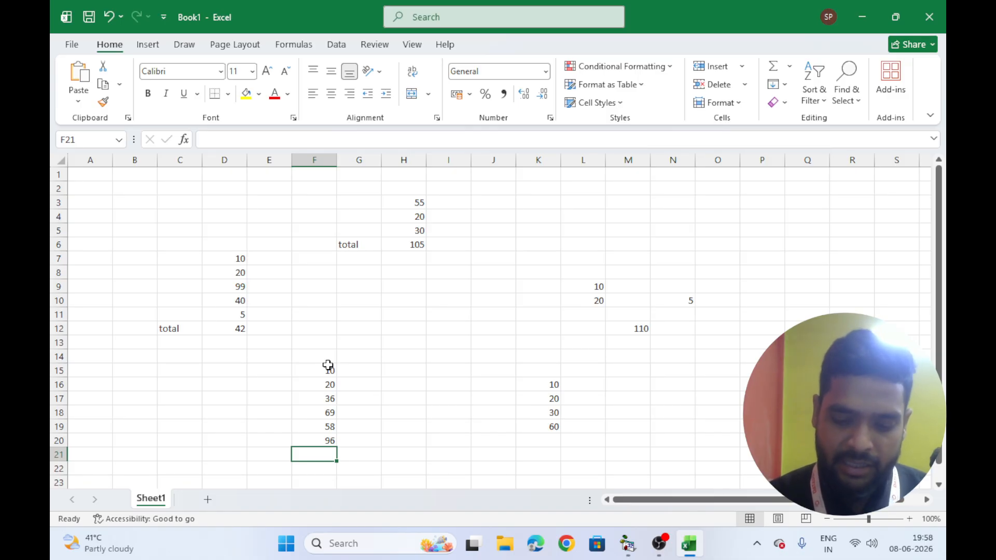
# Label cell E21 as total
pyautogui.press('Left')
pyautogui.write('total')
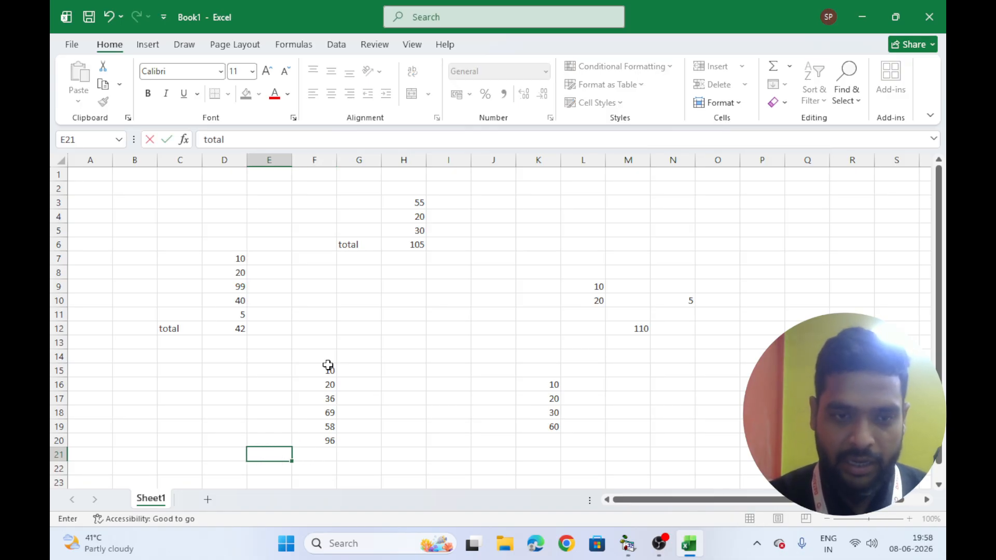
pyautogui.press('Tab')
# Enter the formula =F15+F16+F17+F18+F19+F20 in F21 by picking each cell
pyautogui.write('=')
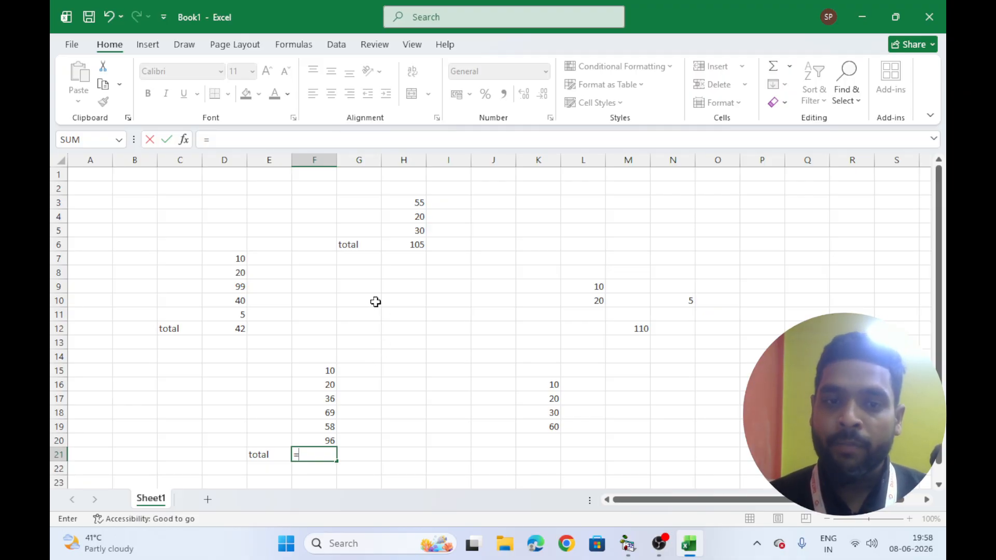
pyautogui.click(320, 369)
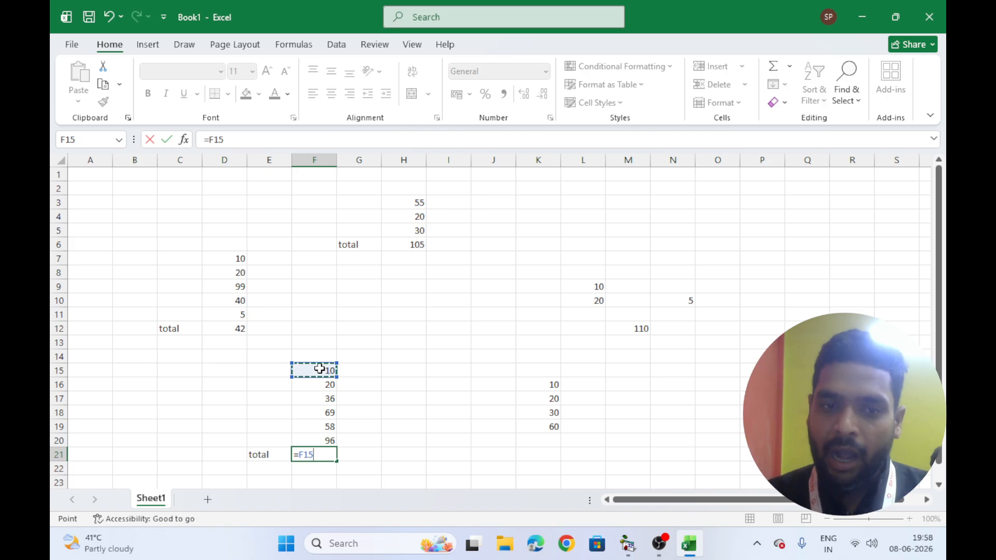
pyautogui.write('+')
pyautogui.click(322, 383)
pyautogui.write('+')
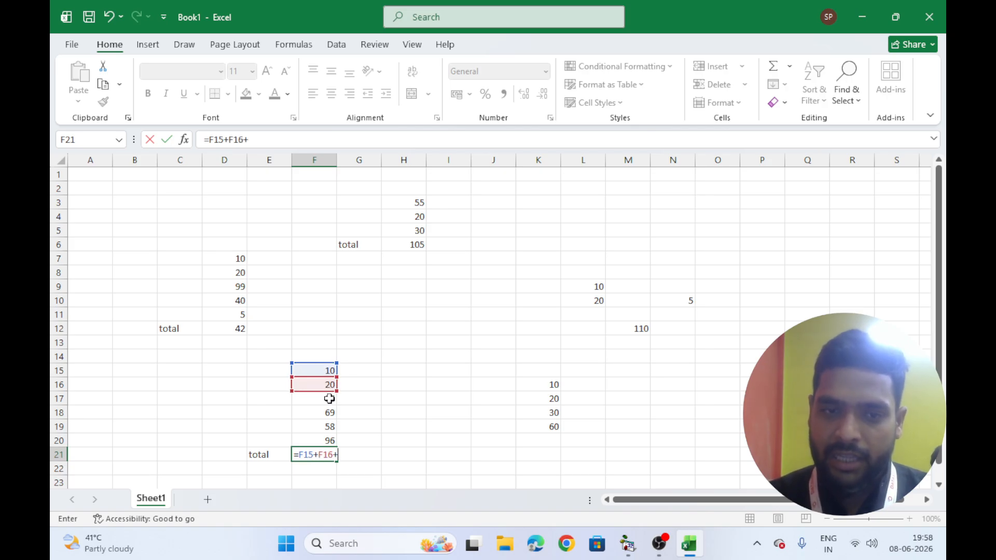
pyautogui.click(327, 398)
pyautogui.write('+')
pyautogui.click(329, 414)
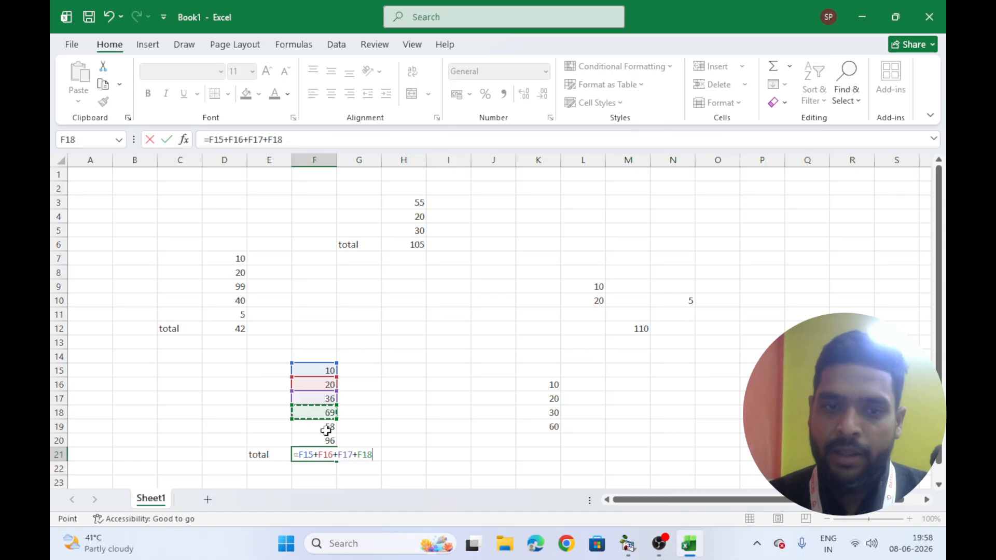
pyautogui.write('+')
pyautogui.click(324, 426)
pyautogui.write('+')
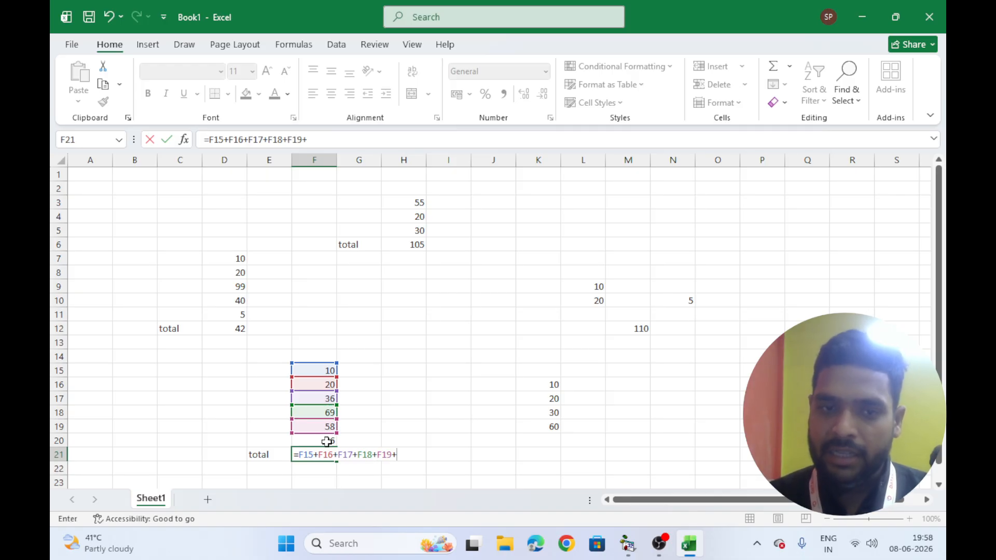
pyautogui.click(327, 440)
pyautogui.press('Return')
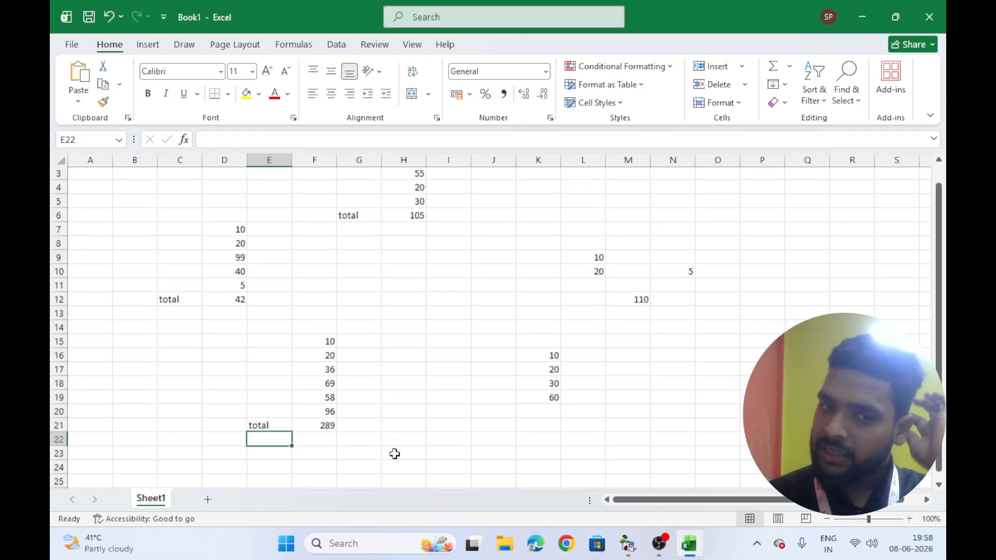
# Type the headings sum and addition into cells I21 and I22
pyautogui.scroll(-1, 394, 454)
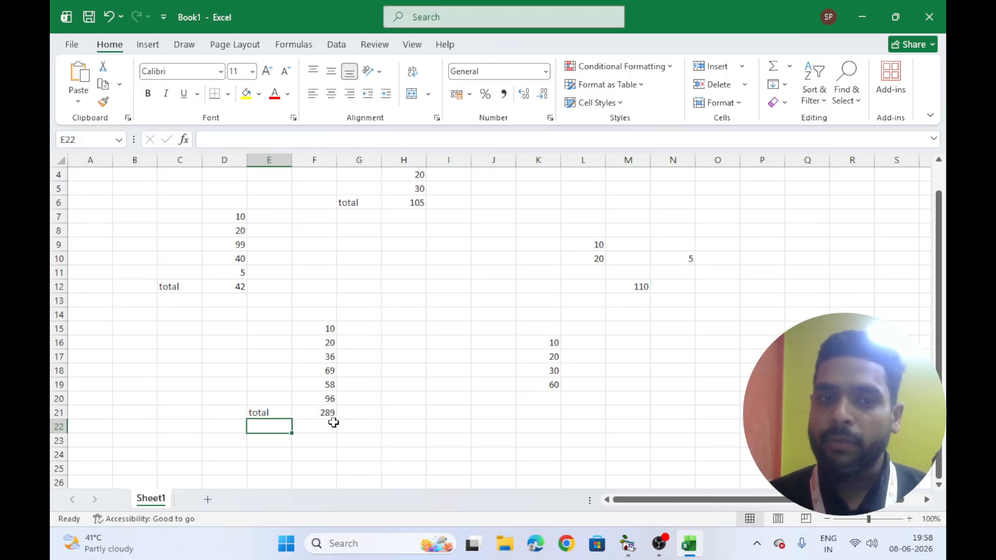
pyautogui.scroll(-1, 333, 421)
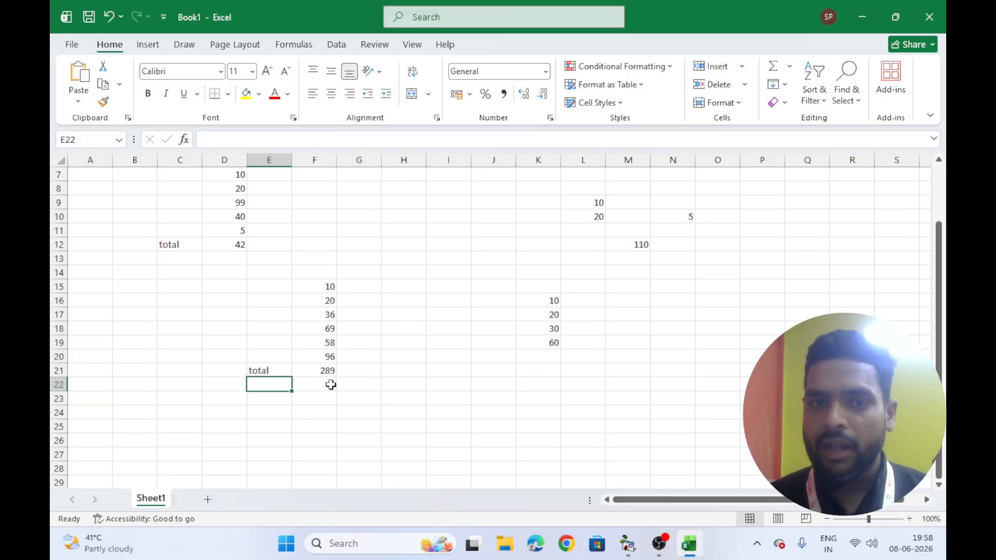
pyautogui.click(429, 373)
pyautogui.write('sum')
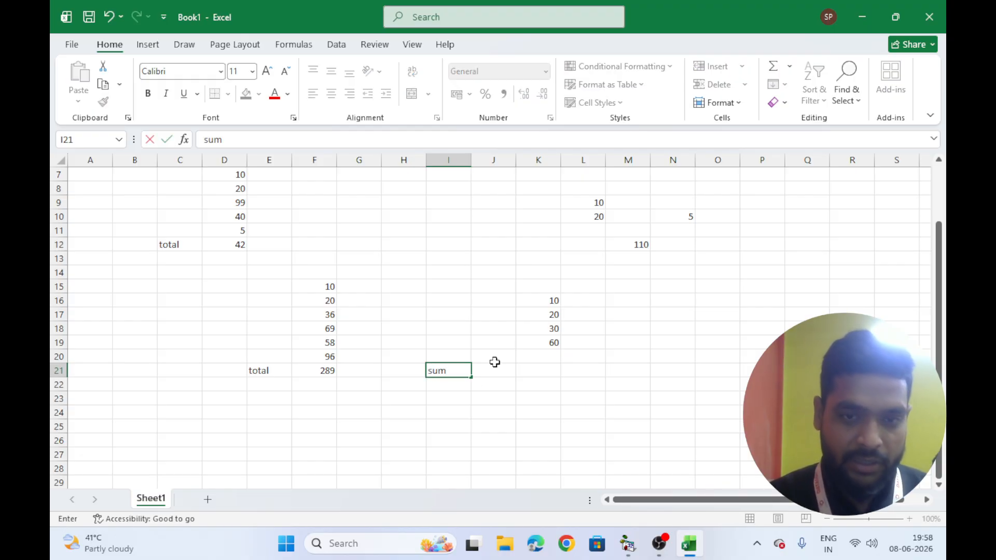
pyautogui.press('Return')
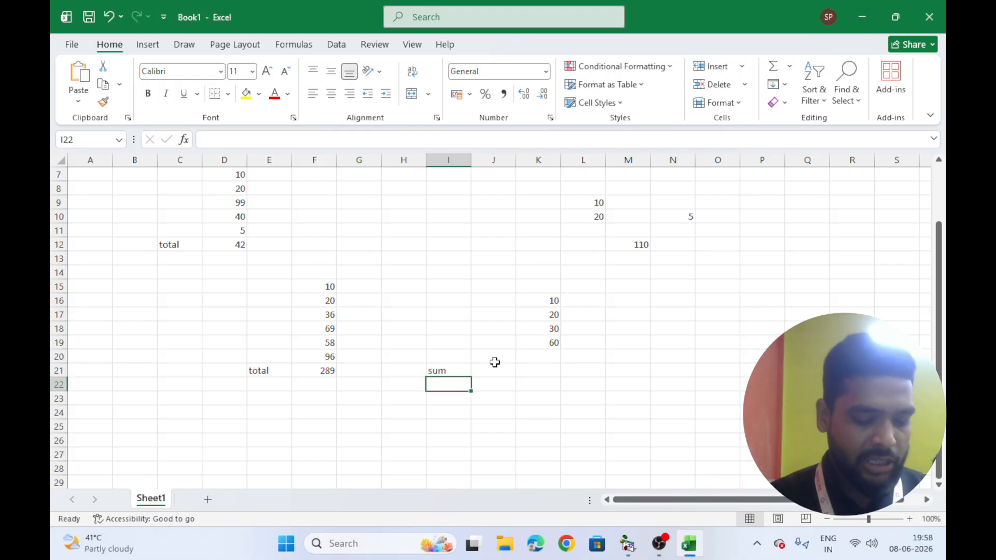
pyautogui.write('addito')
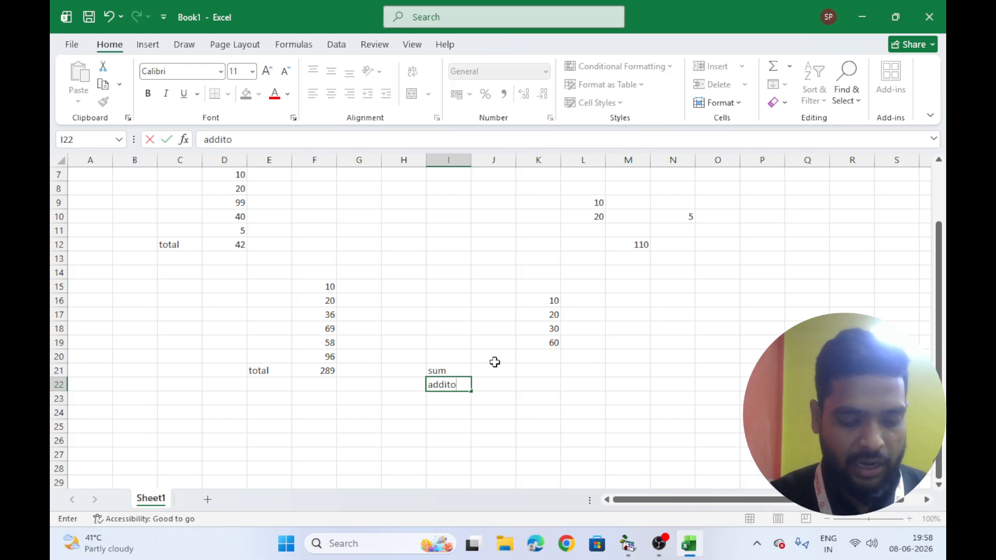
pyautogui.write('na')
pyautogui.press('BackSpace')
pyautogui.press('BackSpace')
pyautogui.press('BackSpace')
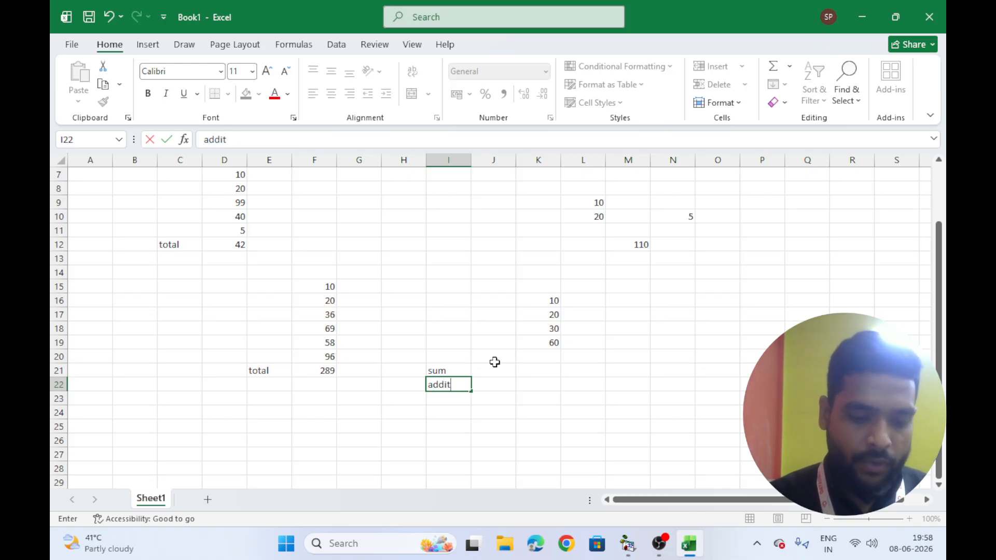
pyautogui.write('ion')
pyautogui.press('Return')
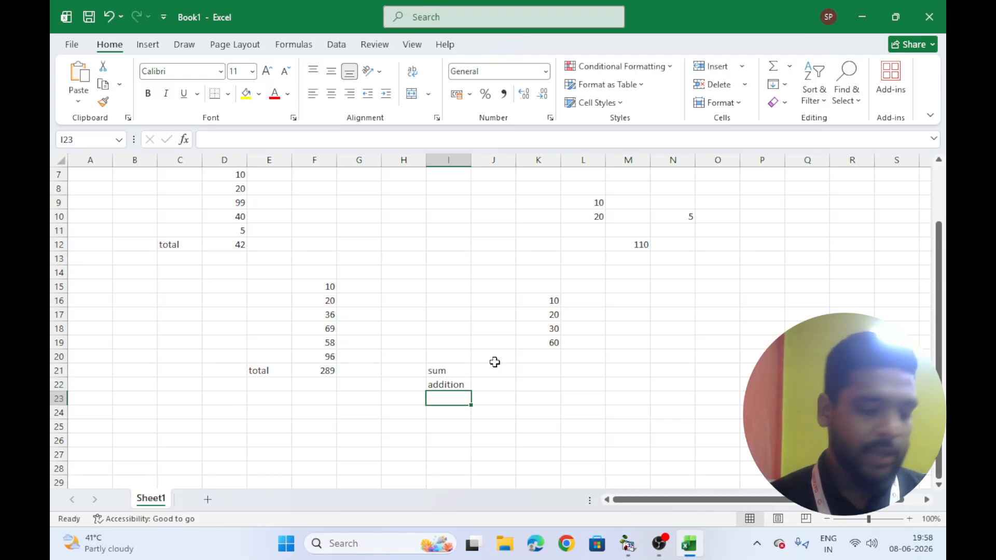
# Enter the numbers 10, 20, 30, 60, 50, 40 and 60 down cells I23 to I29
pyautogui.write('10')
pyautogui.press('Return')
pyautogui.write('20')
pyautogui.press('Return')
pyautogui.write('30')
pyautogui.press('Return')
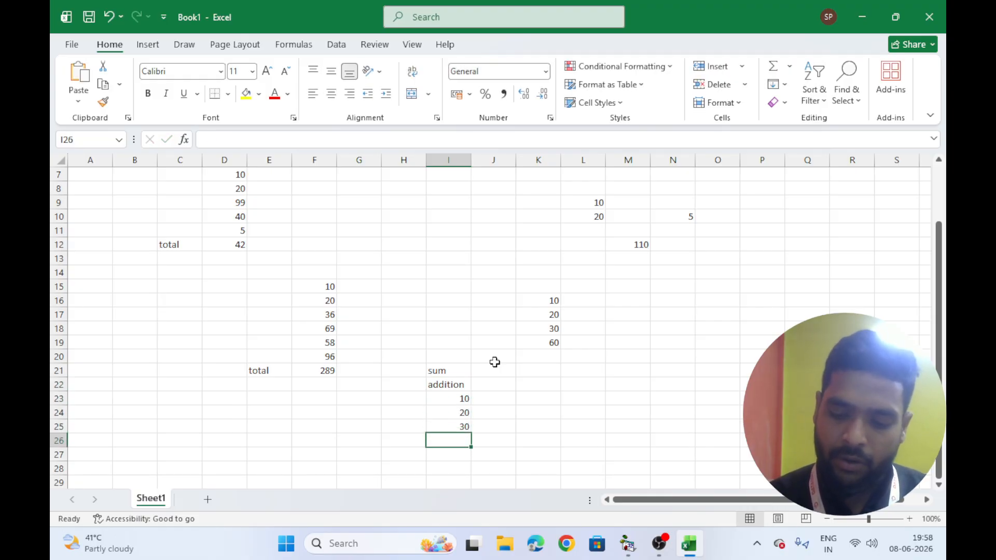
pyautogui.write('60')
pyautogui.press('Return')
pyautogui.write('50')
pyautogui.press('Return')
pyautogui.write('40')
pyautogui.press('Return')
pyautogui.write('6')
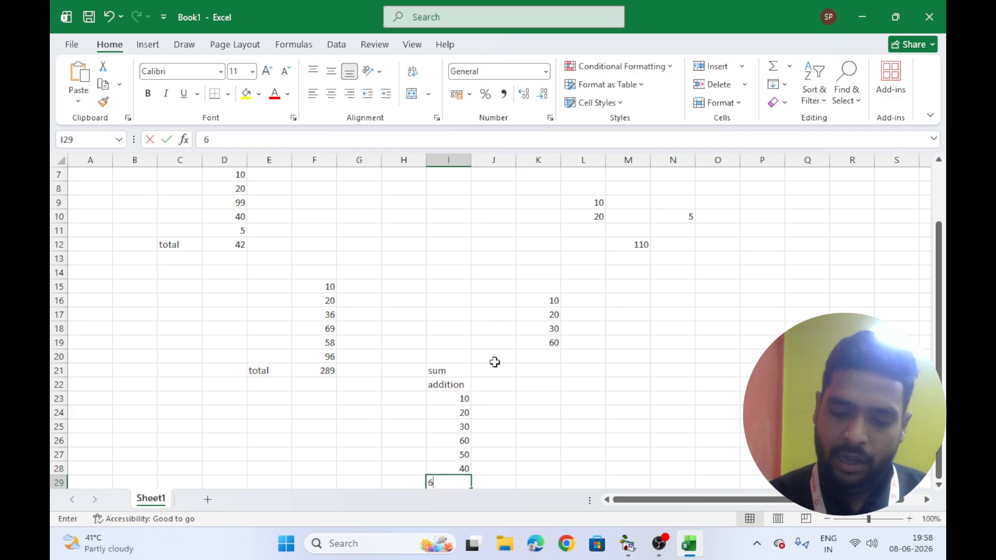
pyautogui.write('0')
pyautogui.press('Return')
# Label cell H30 as Total
pyautogui.scroll(-2, 477, 356)
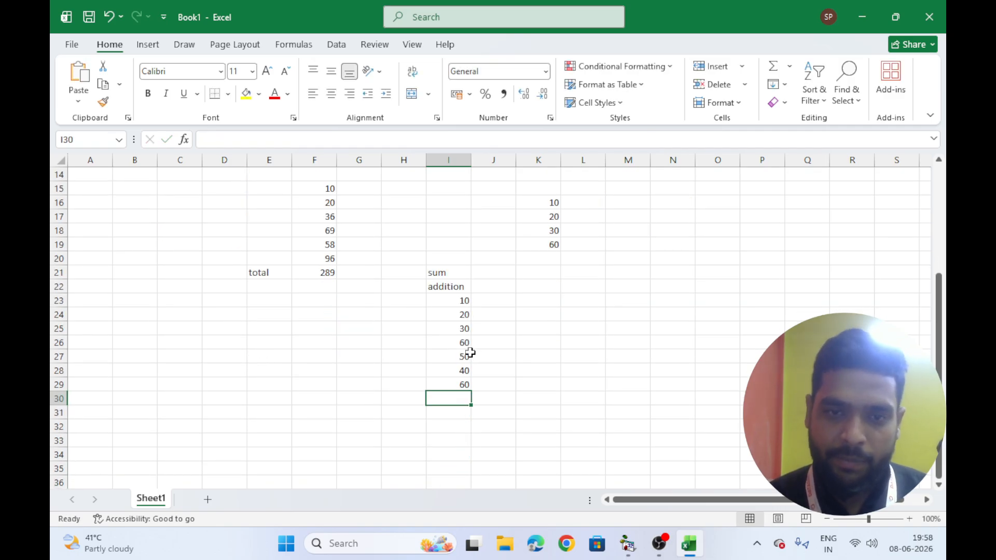
pyautogui.click(407, 396)
pyautogui.write('Tot')
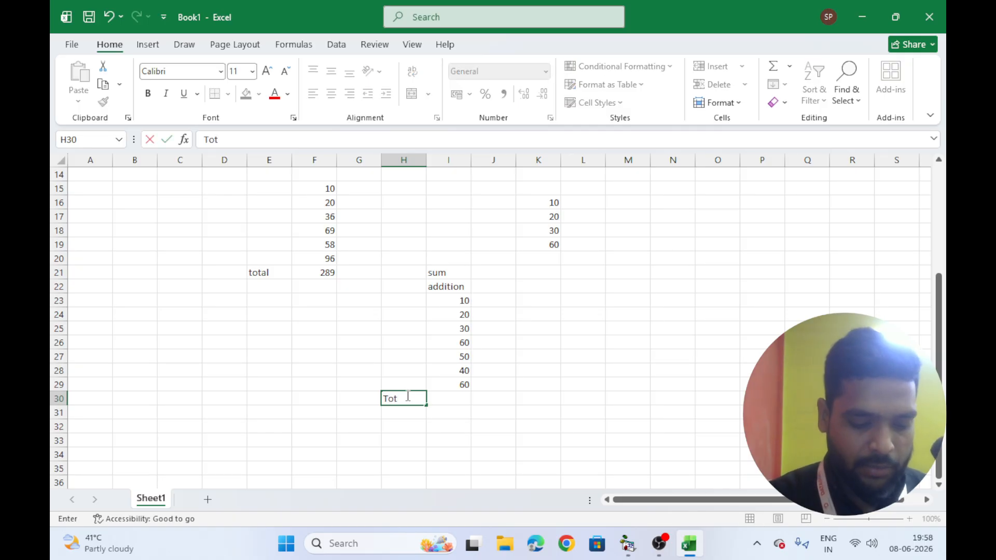
pyautogui.write('al')
pyautogui.press('Tab')
# Enter the formula =sum(I23,I24,I25,I26,I27,I28,I29) in I30 by picking each cell
pyautogui.write('=s')
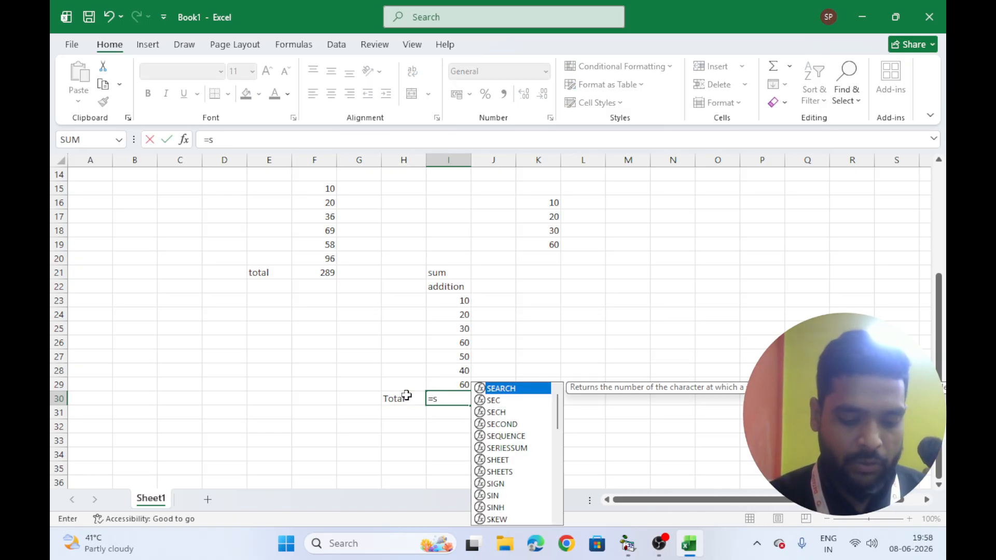
pyautogui.write('um(')
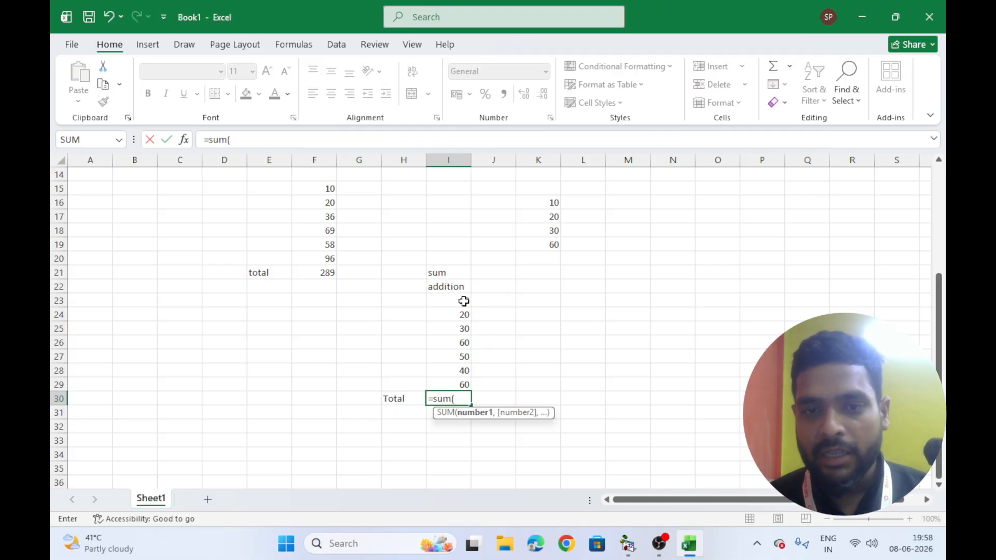
pyautogui.click(464, 300)
pyautogui.write(',')
pyautogui.click(450, 314)
pyautogui.write(',')
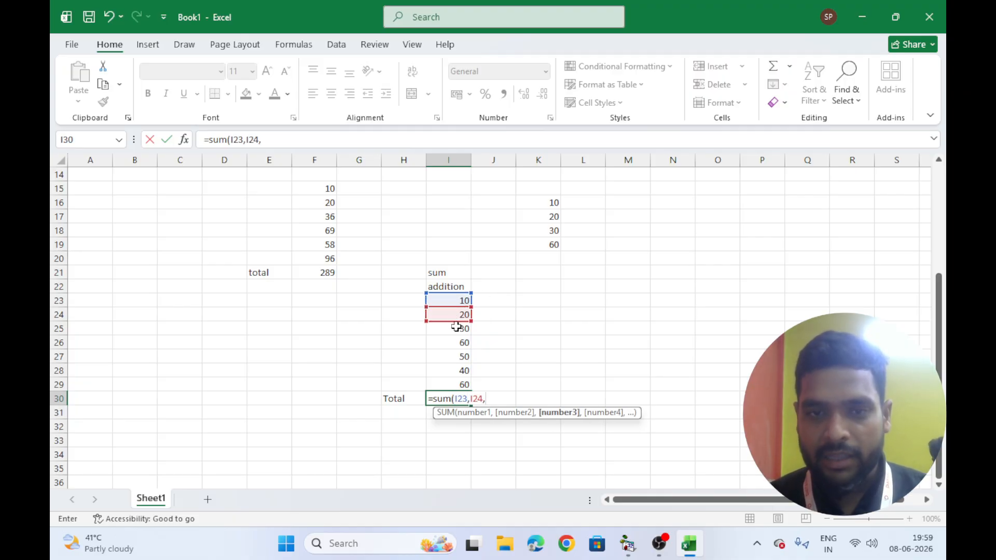
pyautogui.click(456, 329)
pyautogui.write(',')
pyautogui.click(453, 342)
pyautogui.write(',')
pyautogui.click(450, 356)
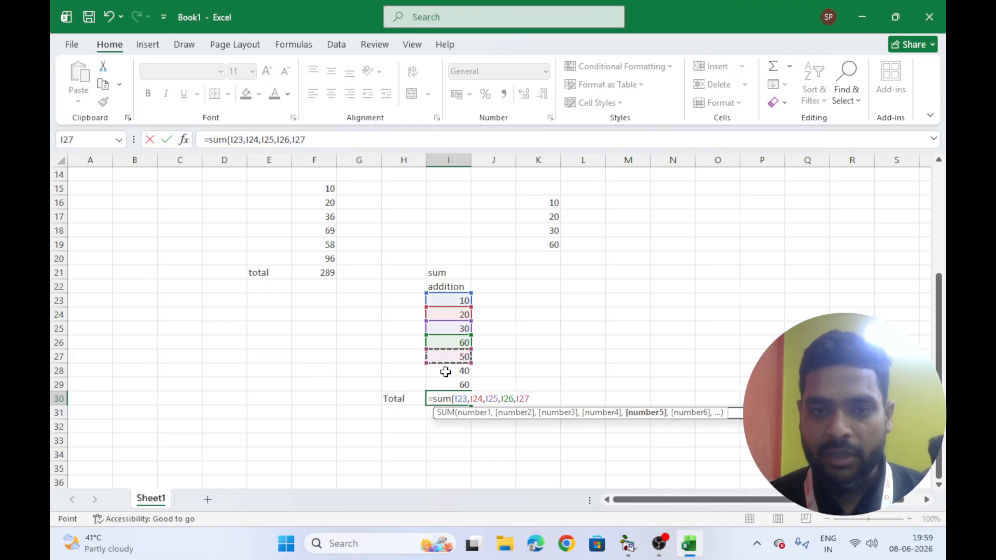
pyautogui.write(',')
pyautogui.click(445, 371)
pyautogui.write(',')
pyautogui.click(460, 384)
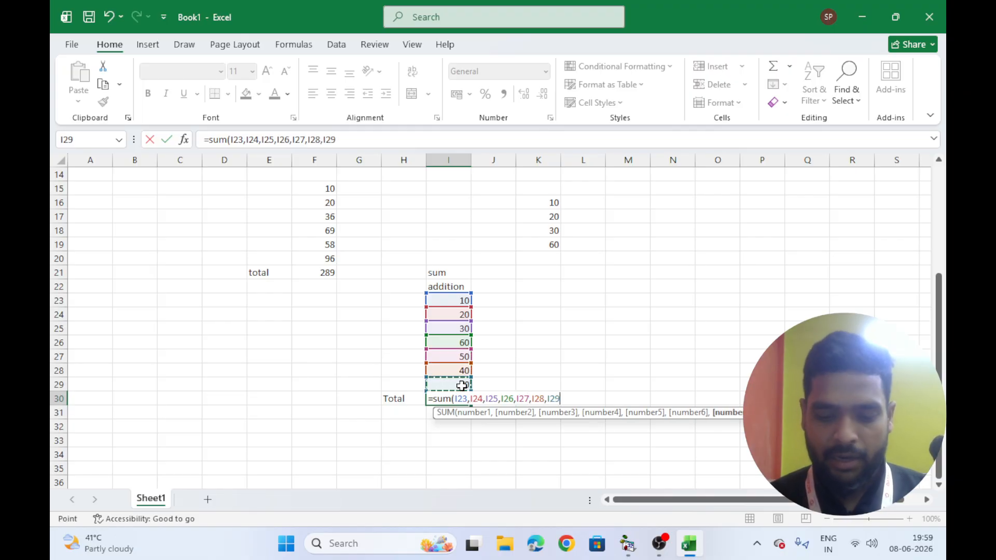
pyautogui.write(')')
pyautogui.press('Return')
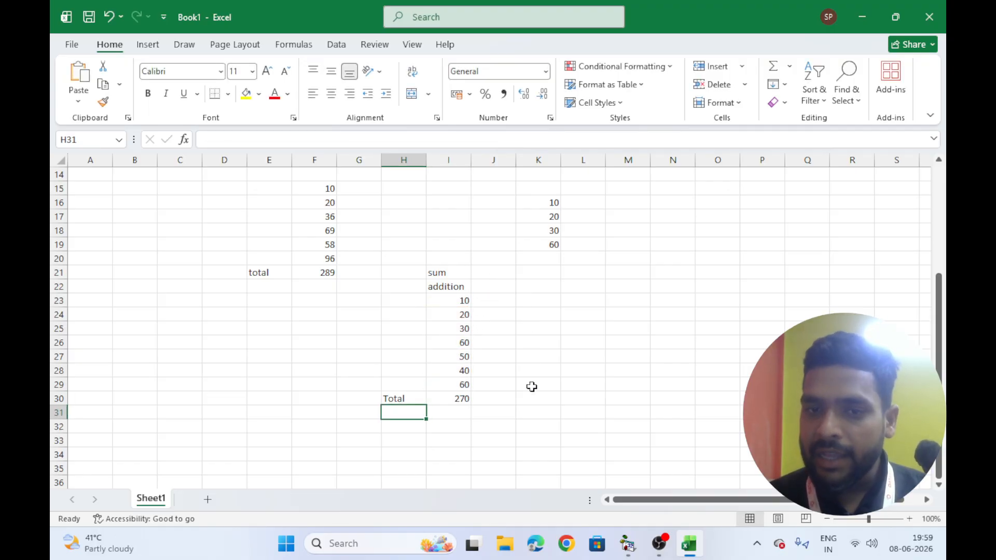
# Copy the numbers I23:I29 into J23:J29 and enter the formula =sum(j23:j29) in J30
pyautogui.moveTo(463, 302); pyautogui.dragTo(512, 391)
pyautogui.click(493, 401)
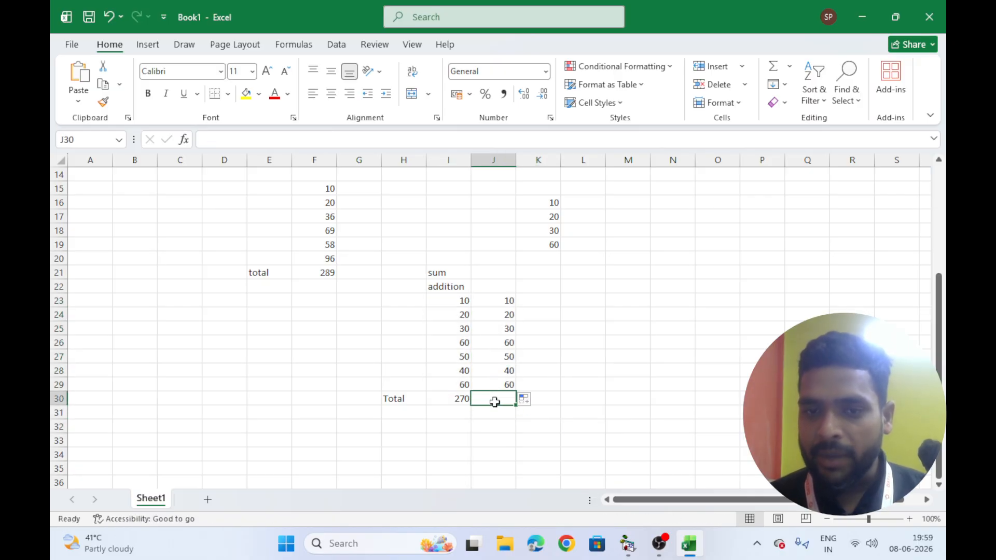
pyautogui.write('=sum(')
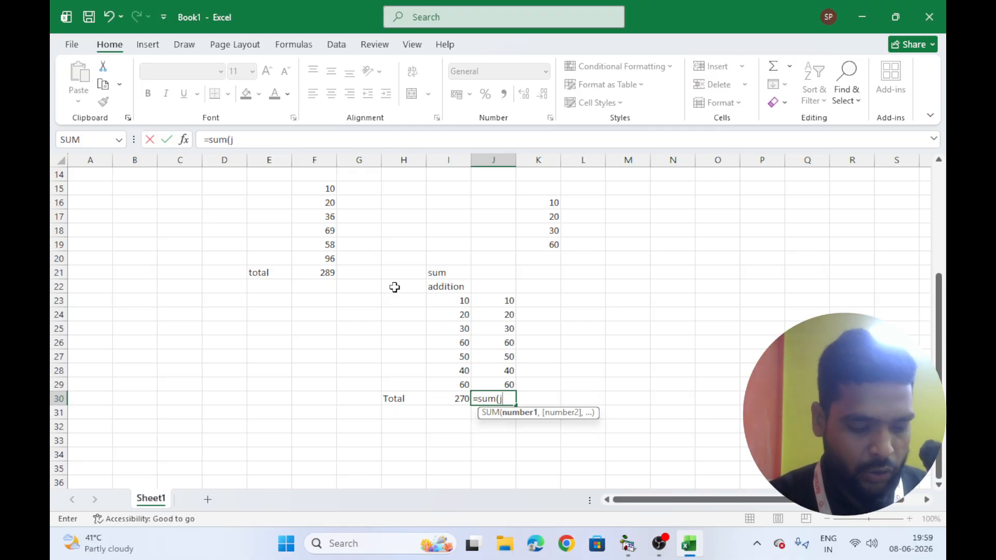
pyautogui.write('j23:')
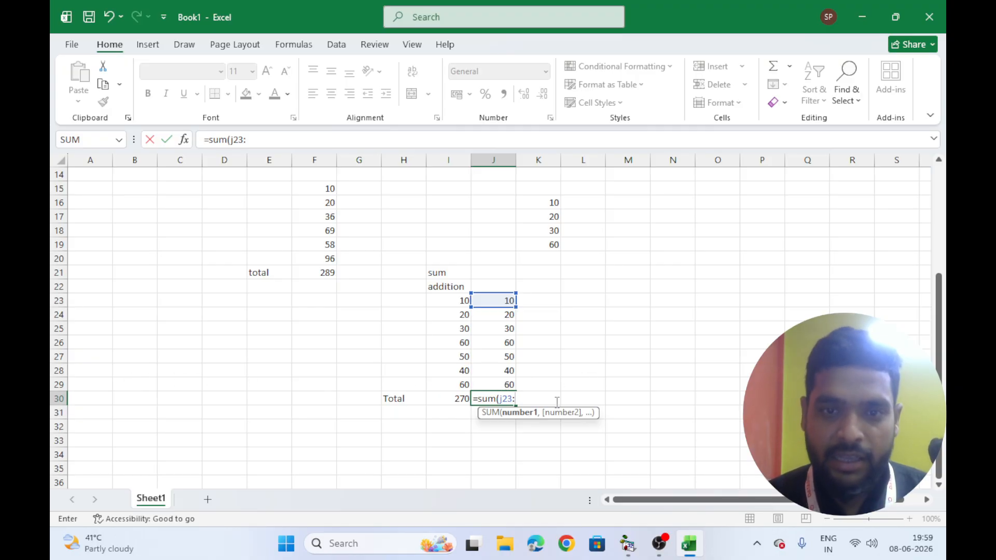
pyautogui.write('j29')
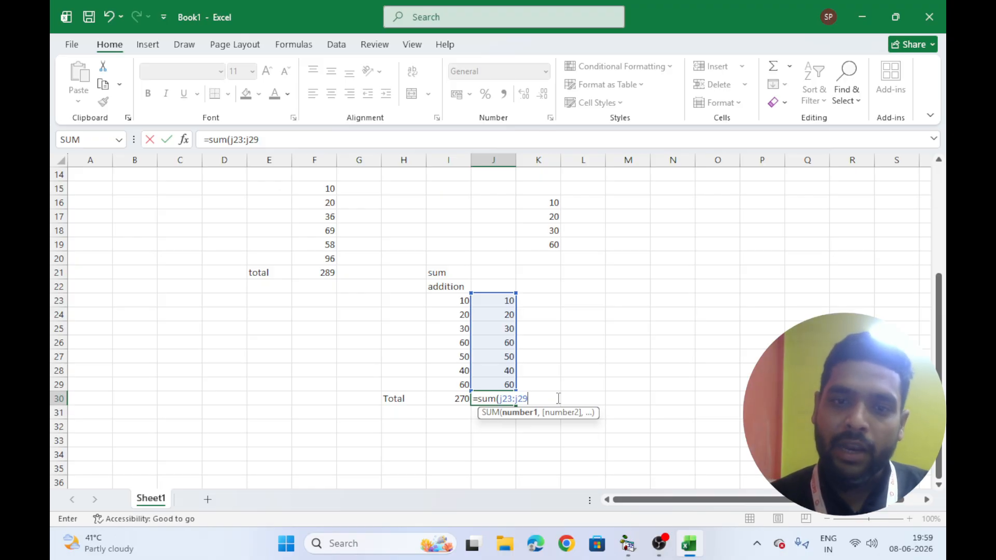
pyautogui.write(')')
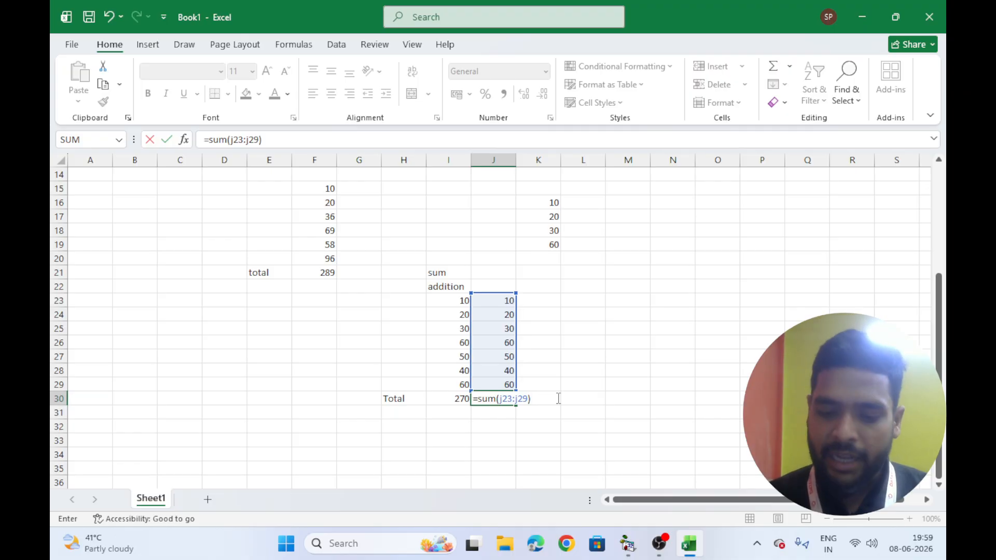
pyautogui.press('Return')
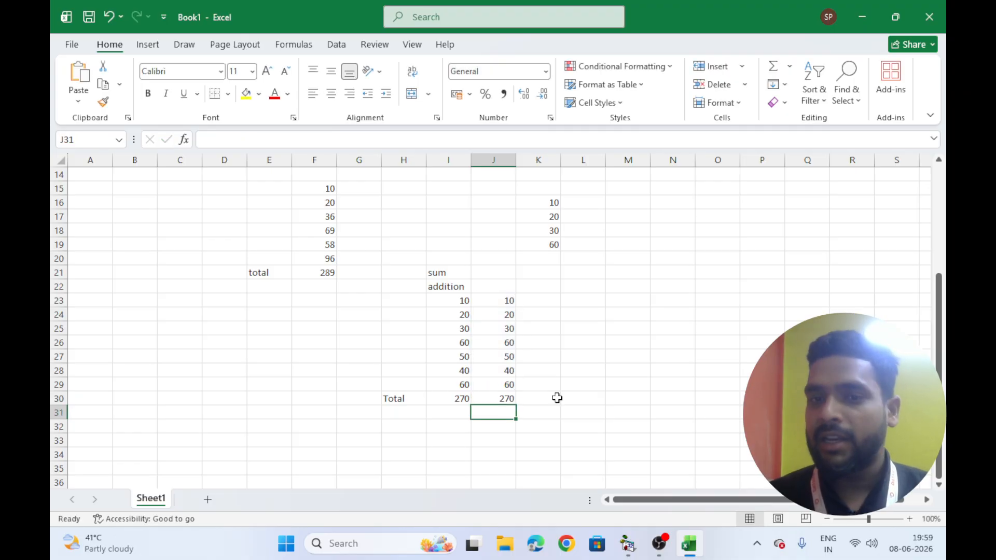
# Copy the numbers from J23:J29 into K23:K29
pyautogui.moveTo(502, 300); pyautogui.dragTo(497, 393)
pyautogui.click(540, 302)
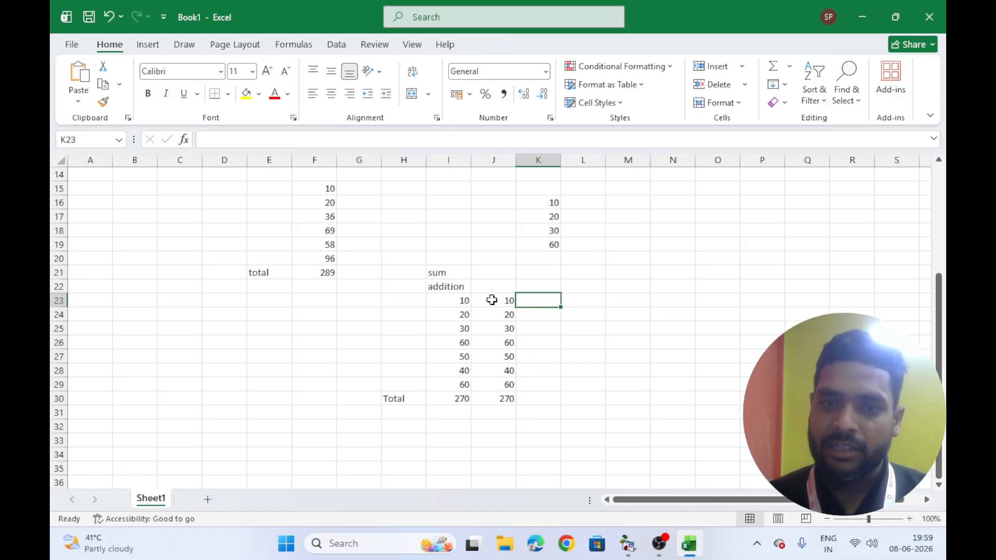
pyautogui.moveTo(494, 299); pyautogui.dragTo(569, 407)
pyautogui.click(540, 400)
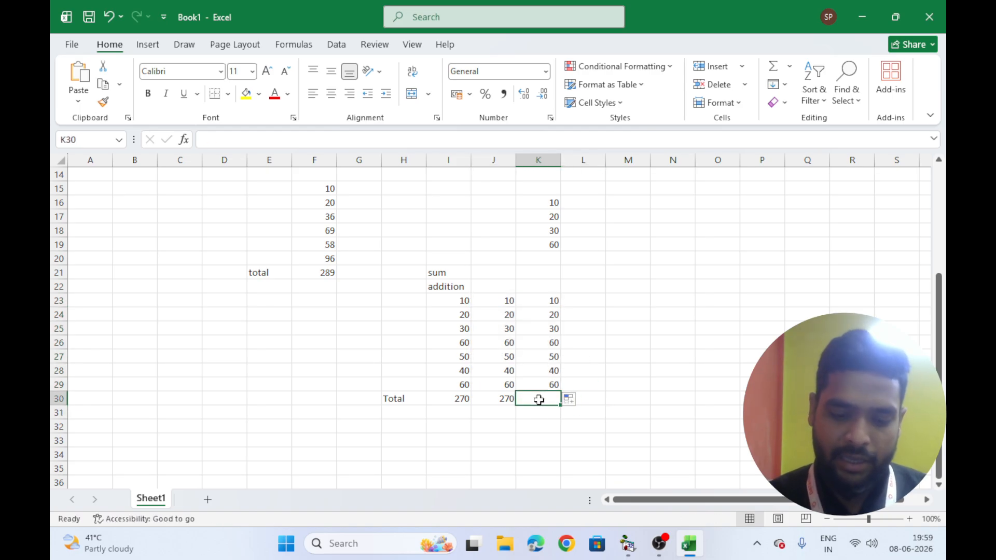
# Enter the formula =sum(K23:K29) in K30 by selecting the range K23 to K29
pyautogui.write('=sum(')
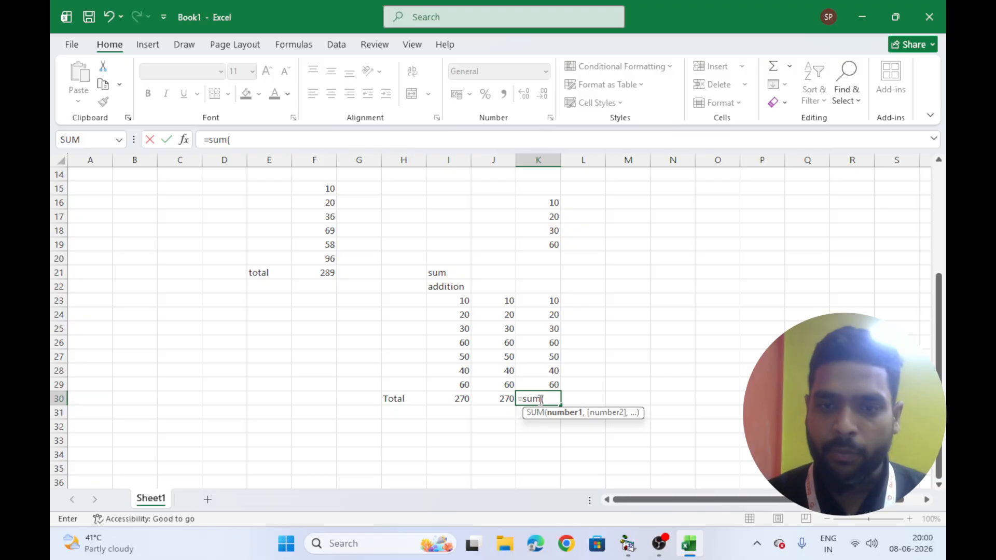
pyautogui.click(544, 297)
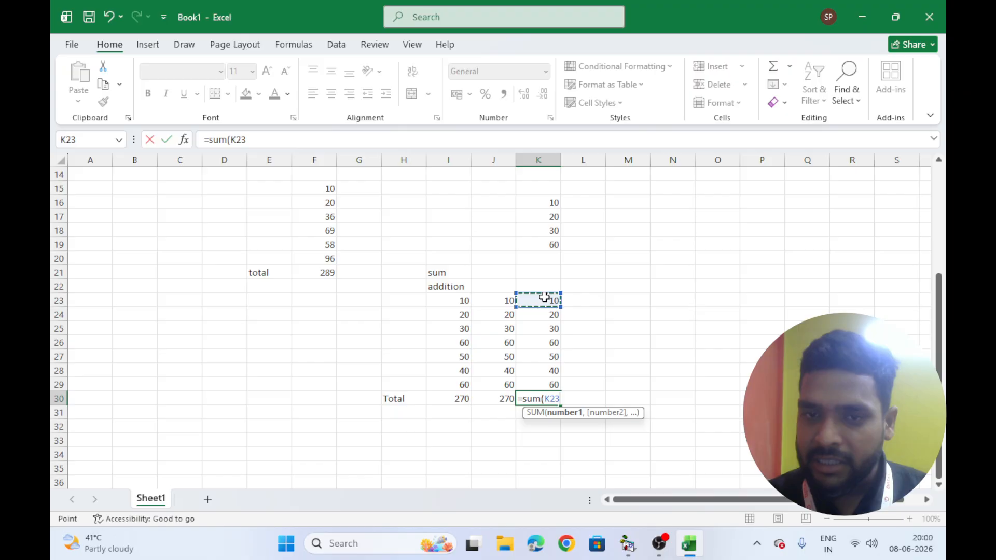
pyautogui.moveTo(544, 298); pyautogui.dragTo(552, 386)
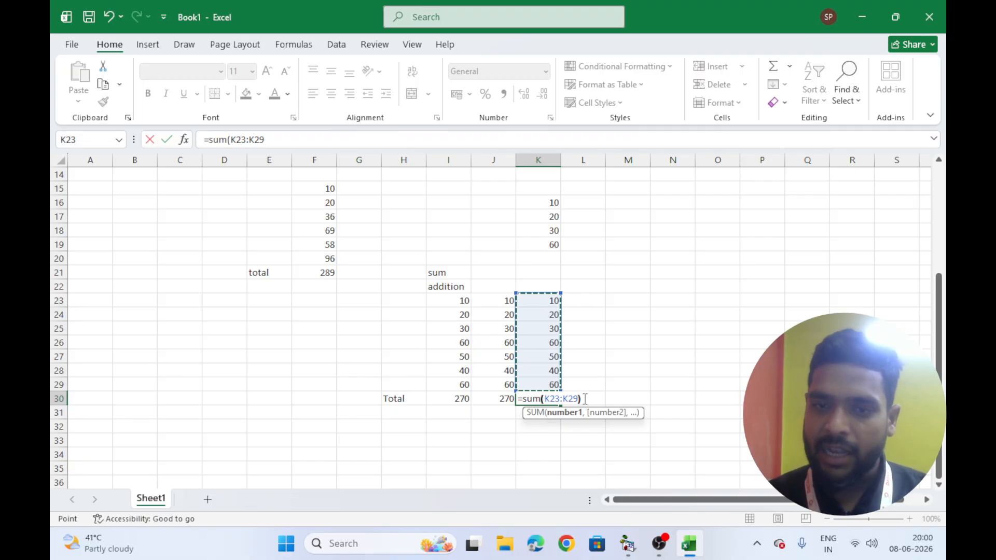
pyautogui.press('Return')
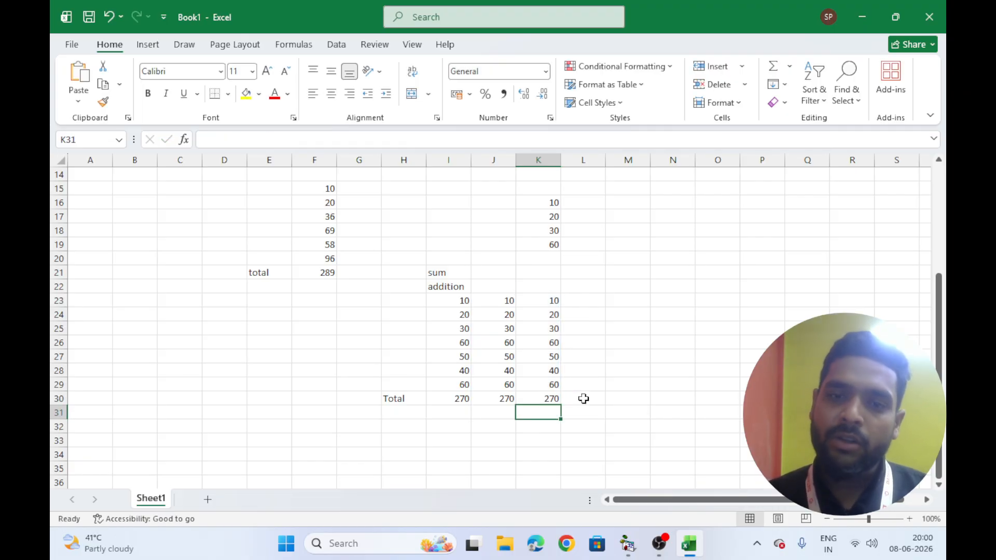
# Label E33 as Formula and enter the operators +, - and * in F33, G33 and H33
pyautogui.scroll(-2, 518, 397)
pyautogui.click(260, 358)
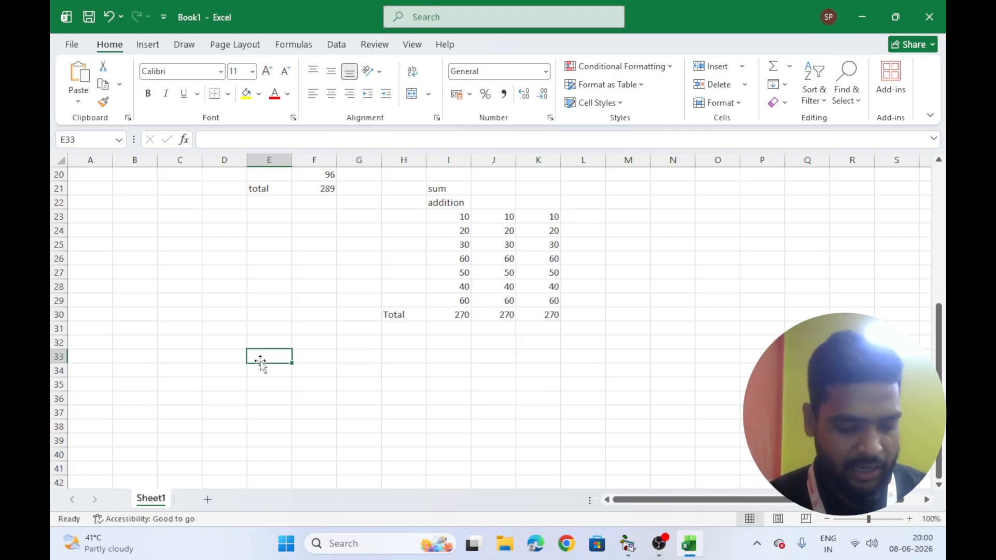
pyautogui.write('For')
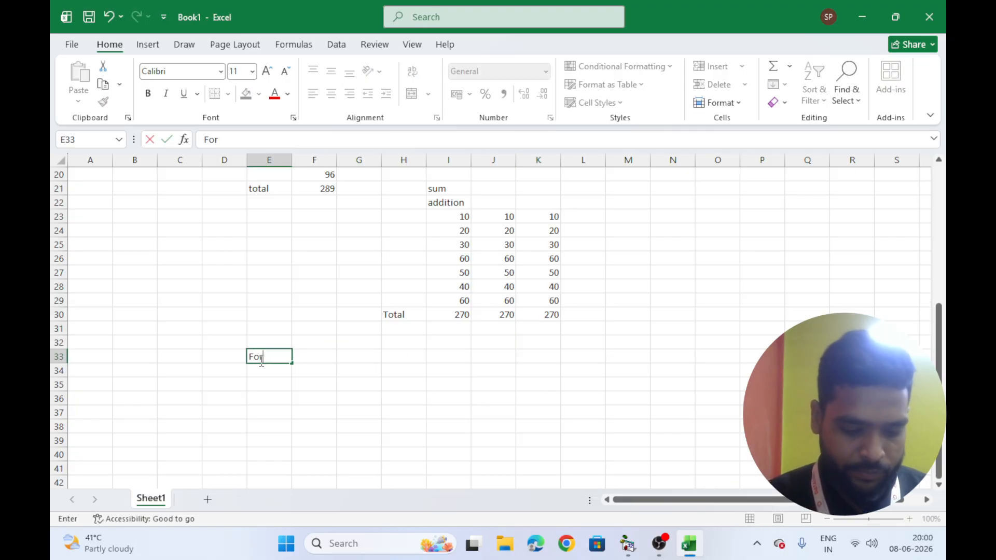
pyautogui.write('mula')
pyautogui.press('Tab')
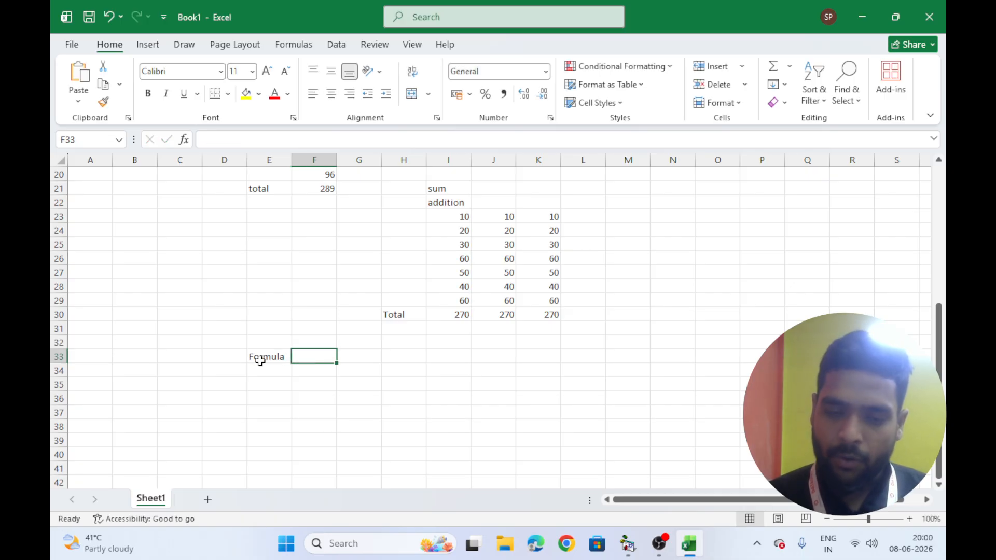
pyautogui.write('+')
pyautogui.press('Tab')
pyautogui.write('-')
pyautogui.press('Tab')
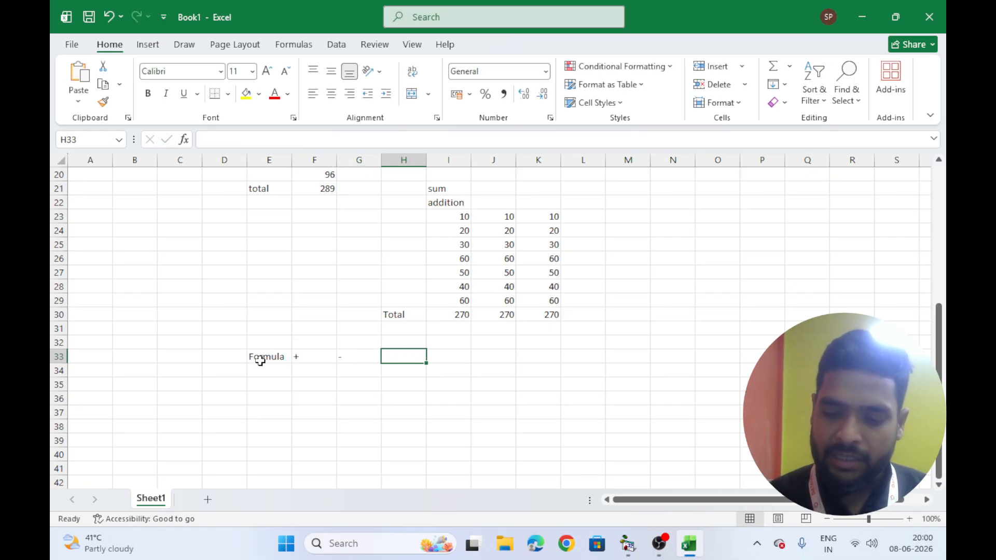
pyautogui.write('*')
pyautogui.press('Tab')
# Enter the label special work in E35, correcting the misspelling while typing
pyautogui.press('alt')
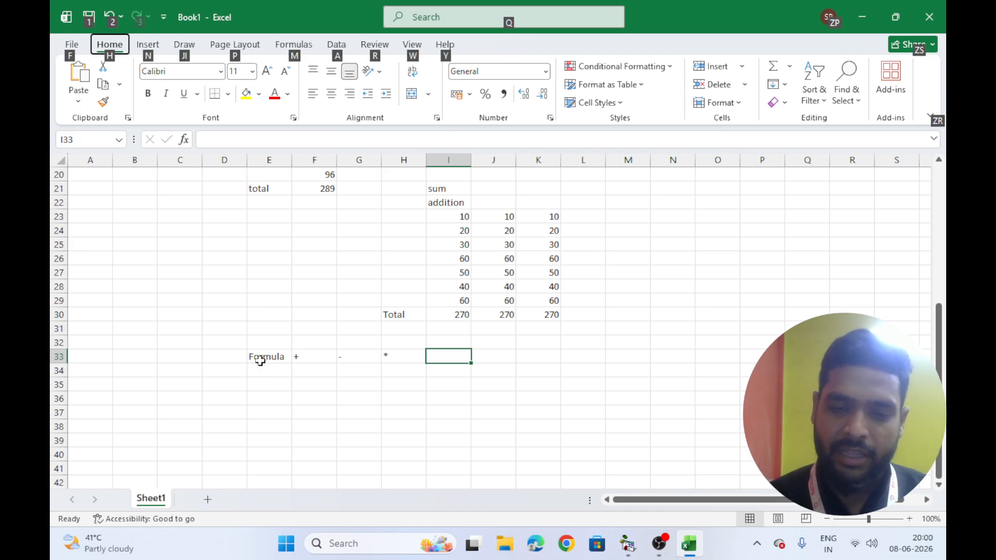
pyautogui.click(410, 407)
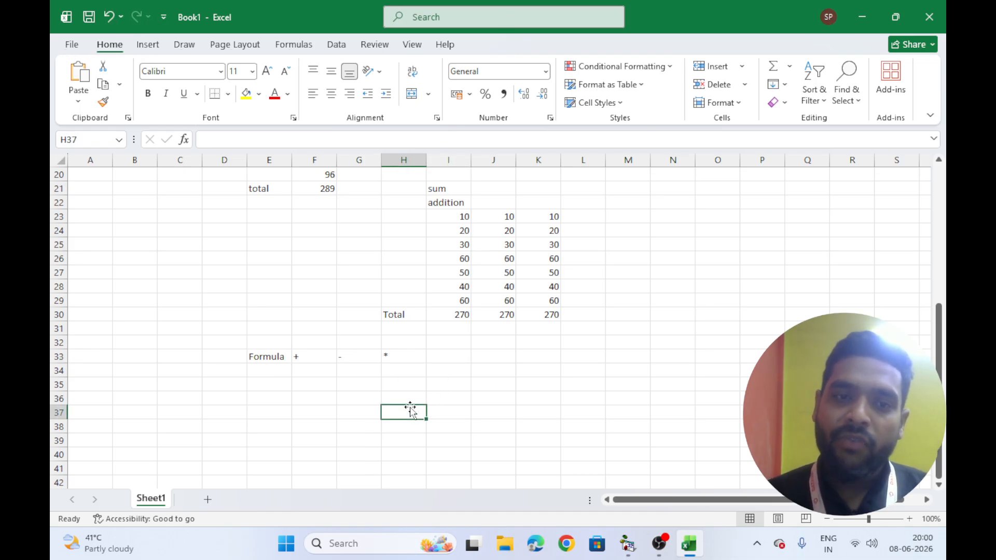
pyautogui.click(267, 382)
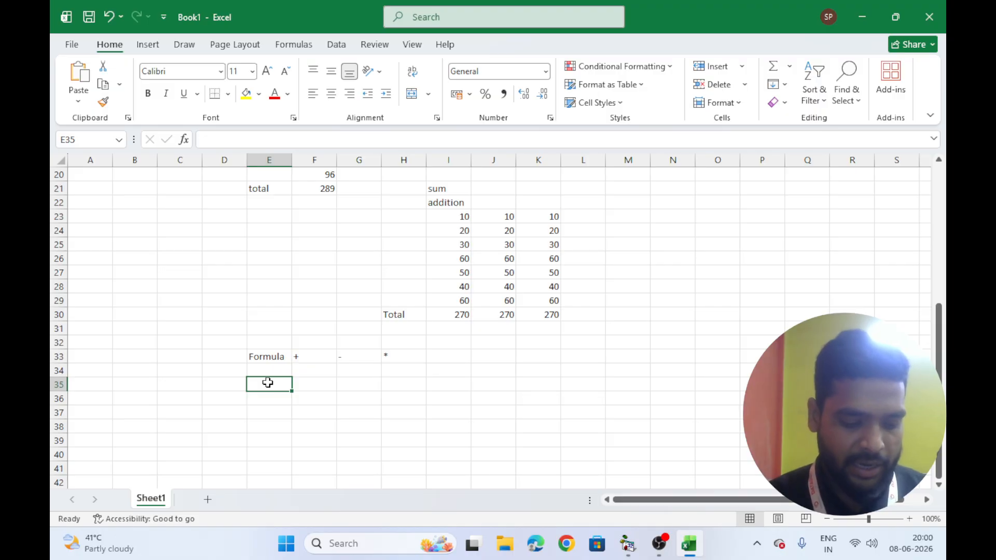
pyautogui.write('specisal')
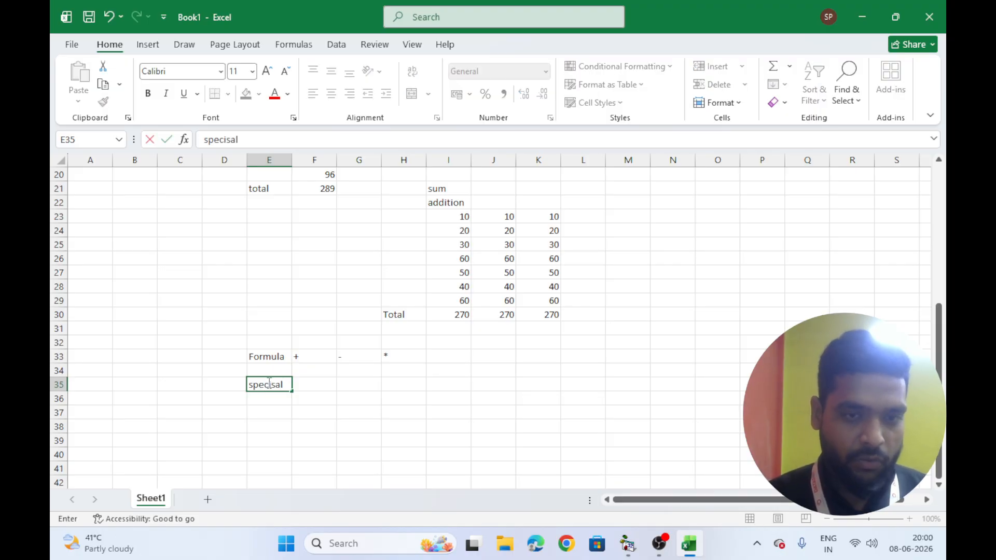
pyautogui.press('BackSpace')
pyautogui.press('BackSpace')
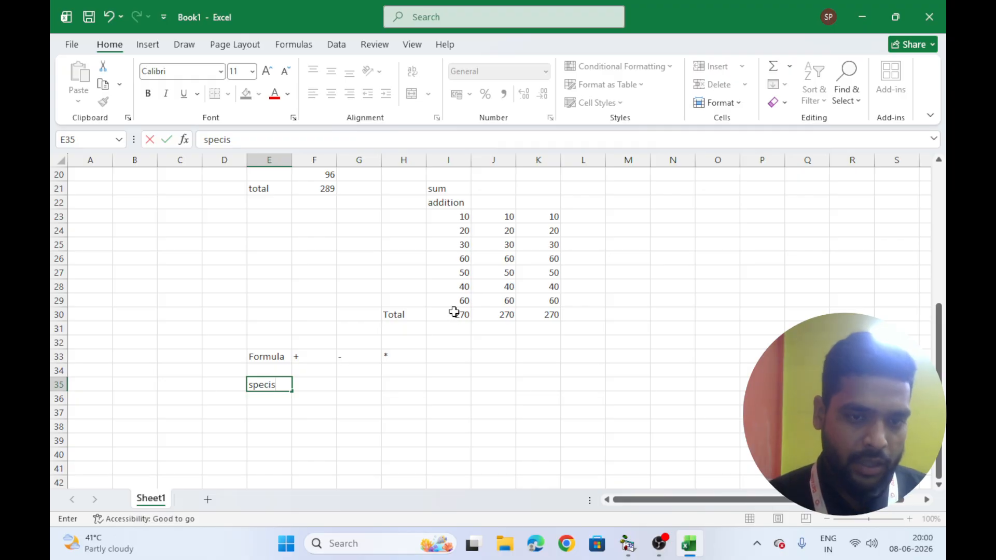
pyautogui.press('BackSpace')
pyautogui.write('al work')
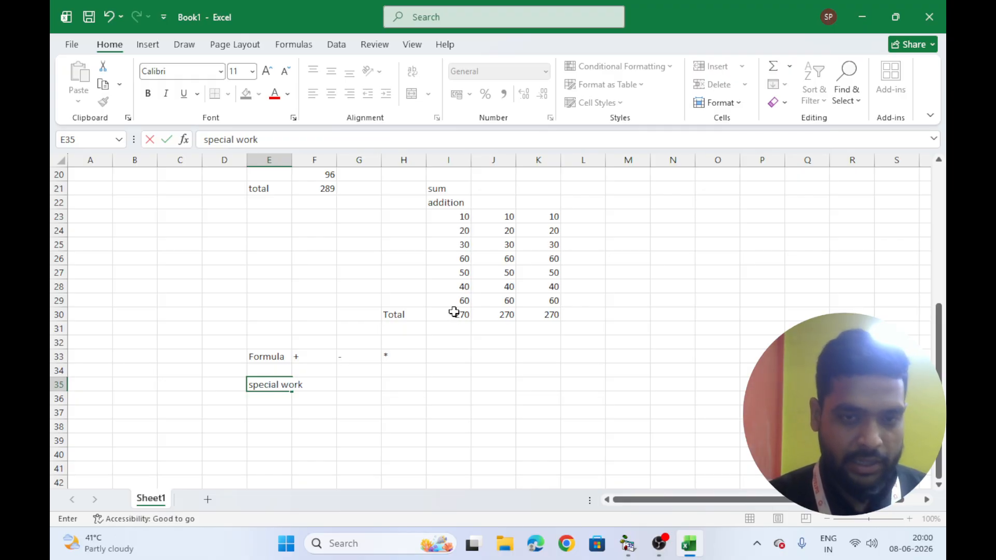
pyautogui.press('Return')
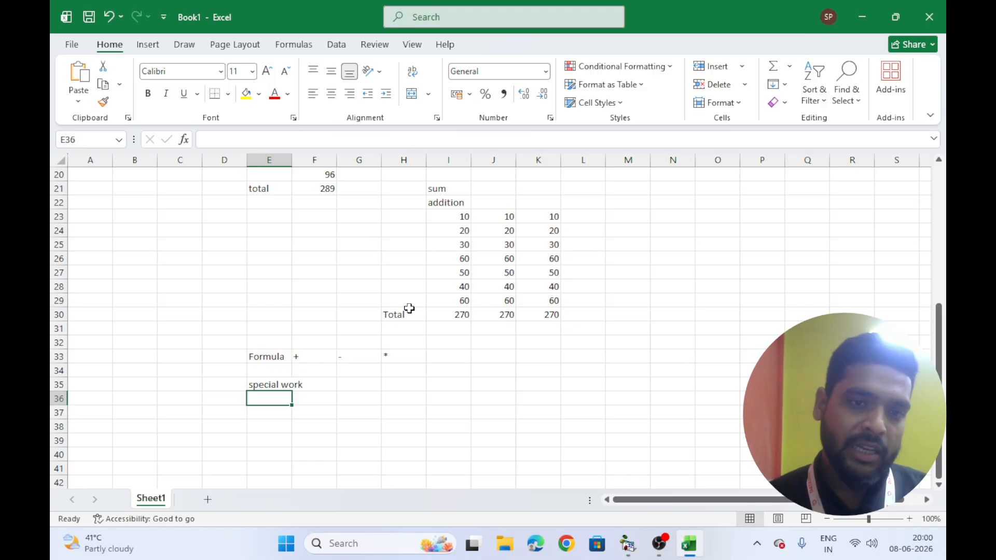
# Enter sum in G35 next to the special work label
pyautogui.click(364, 389)
pyautogui.write('sum')
pyautogui.press('Tab')
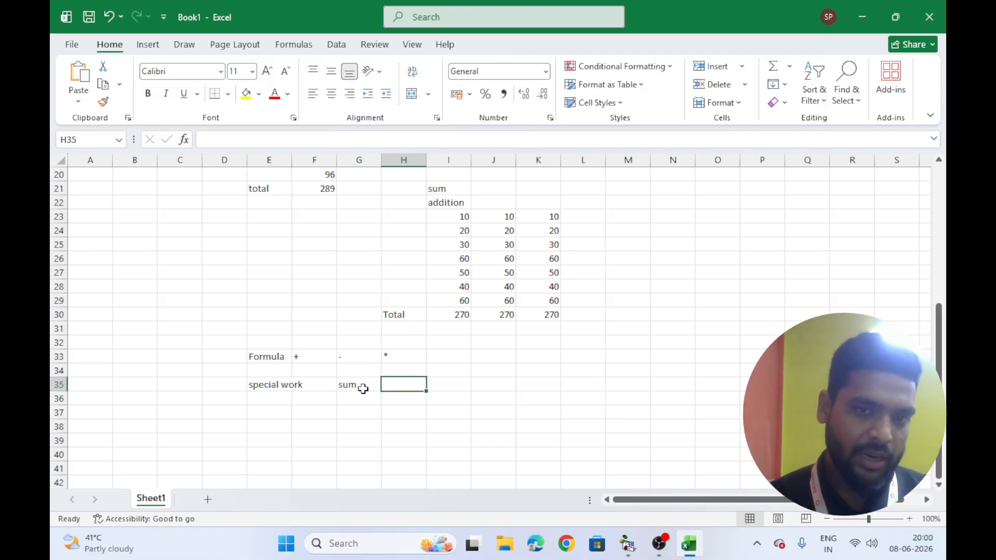
# Enter the headings Multiply in G39 and Product in I39
pyautogui.scroll(-2, 363, 389)
pyautogui.click(356, 357)
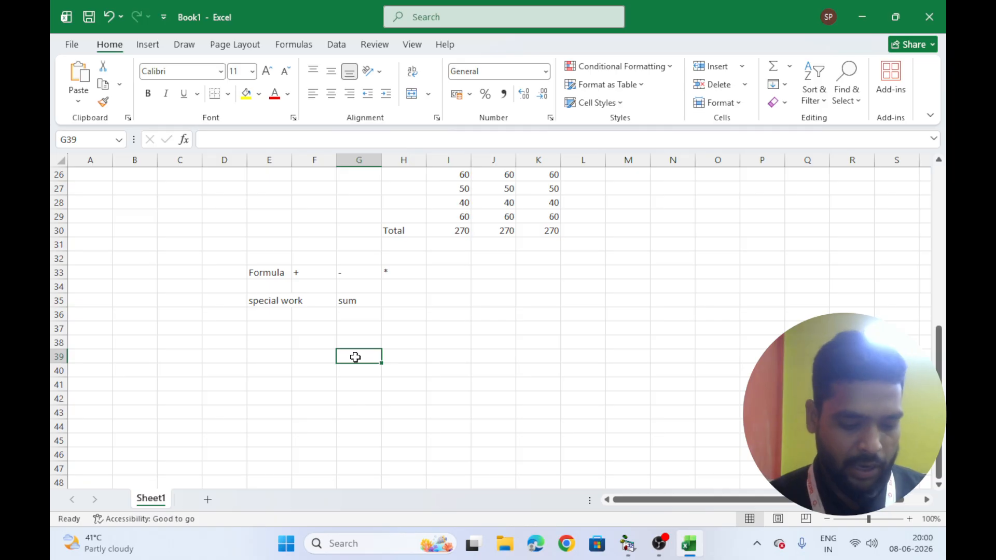
pyautogui.write('Multiply')
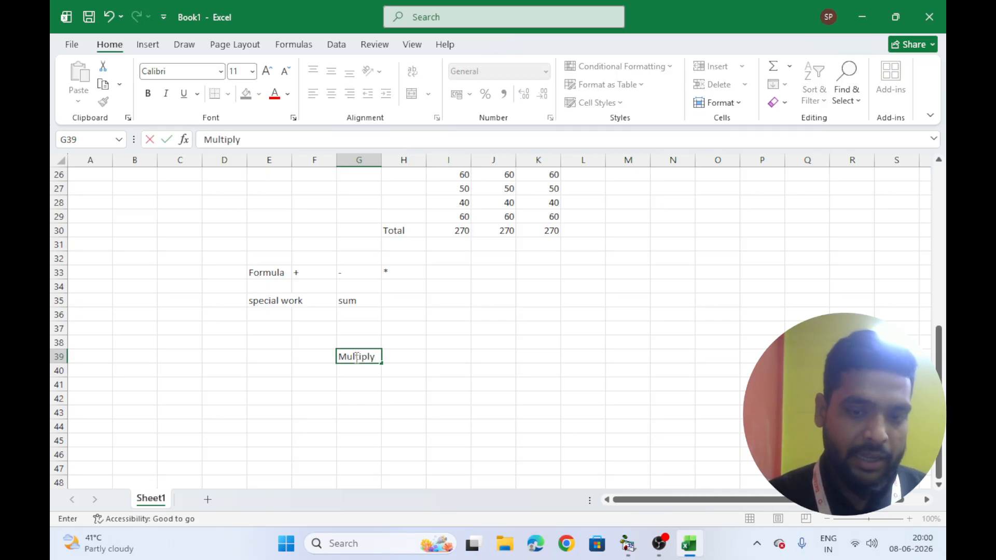
pyautogui.press('Tab')
pyautogui.press('Tab')
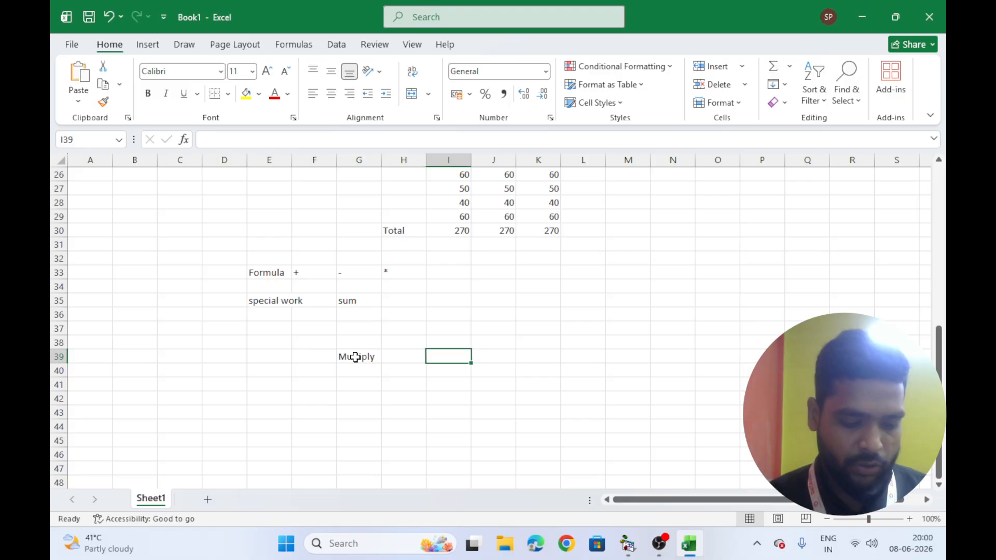
pyautogui.write('Product')
pyautogui.press('Return')
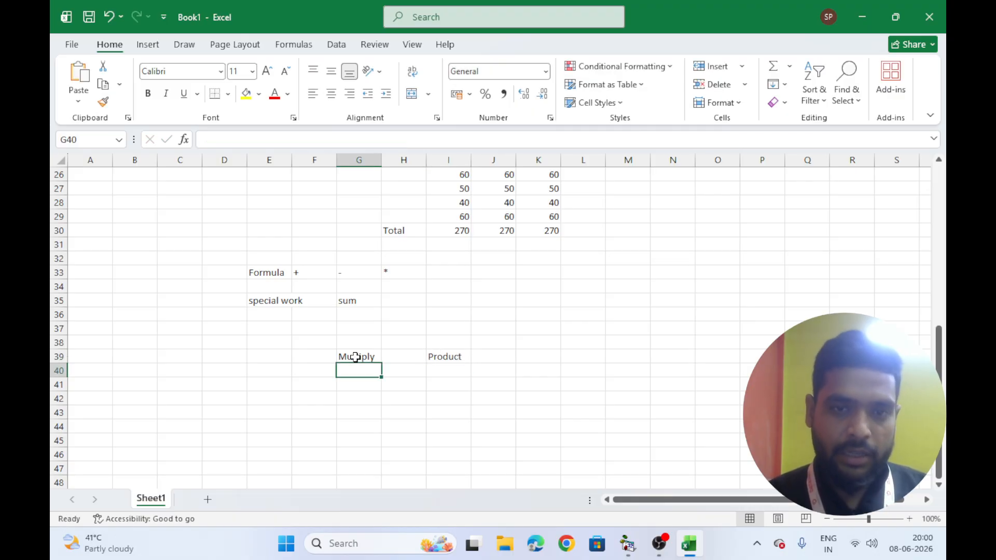
# Enter the values 20 and 5 in H42 and H43
pyautogui.click(394, 398)
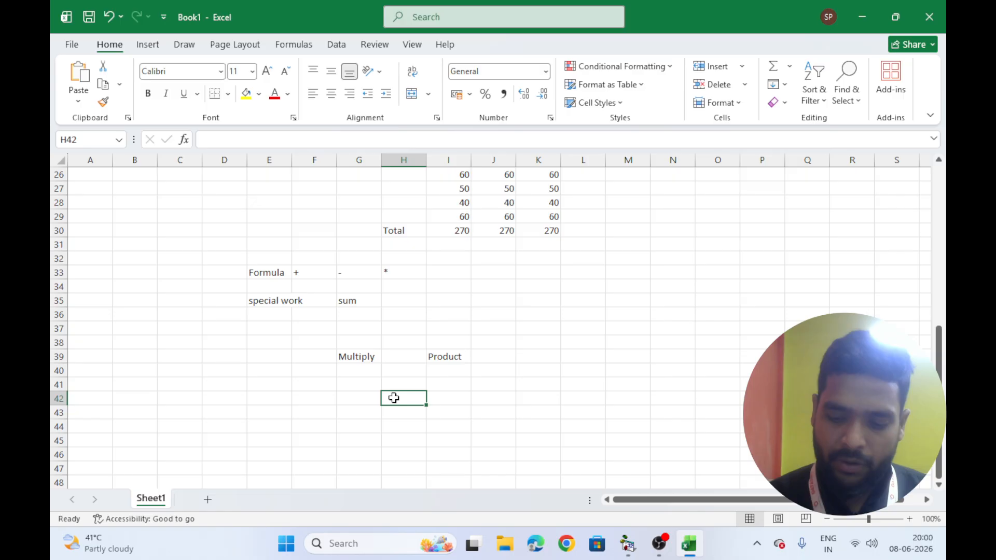
pyautogui.write('20')
pyautogui.press('Return')
pyautogui.write('5')
pyautogui.press('Return')
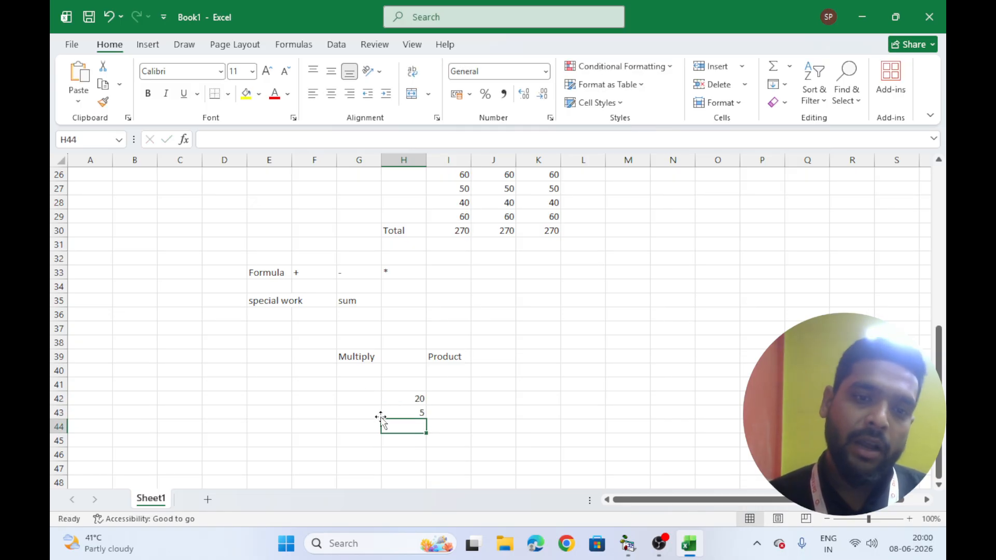
# Label G44 as Multiply and enter the formula =product(H42:H43) in H44 by selecting the two values
pyautogui.click(357, 431)
pyautogui.write('Mu')
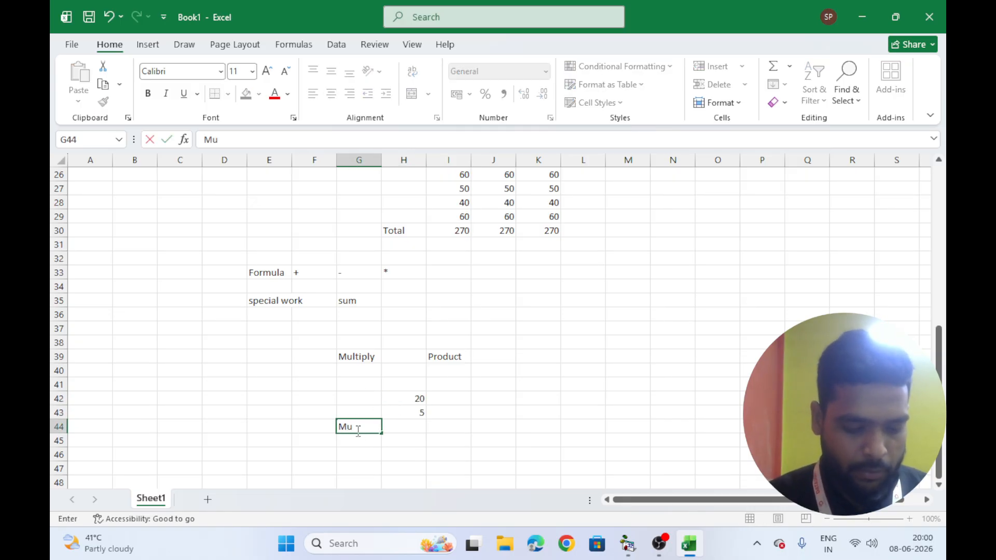
pyautogui.write('ltiply')
pyautogui.press('Tab')
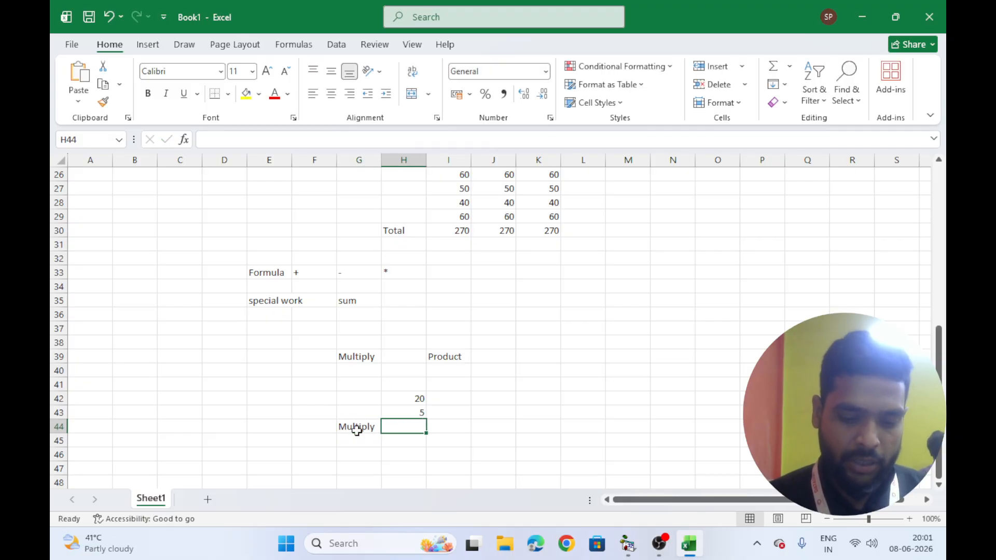
pyautogui.write('=pro')
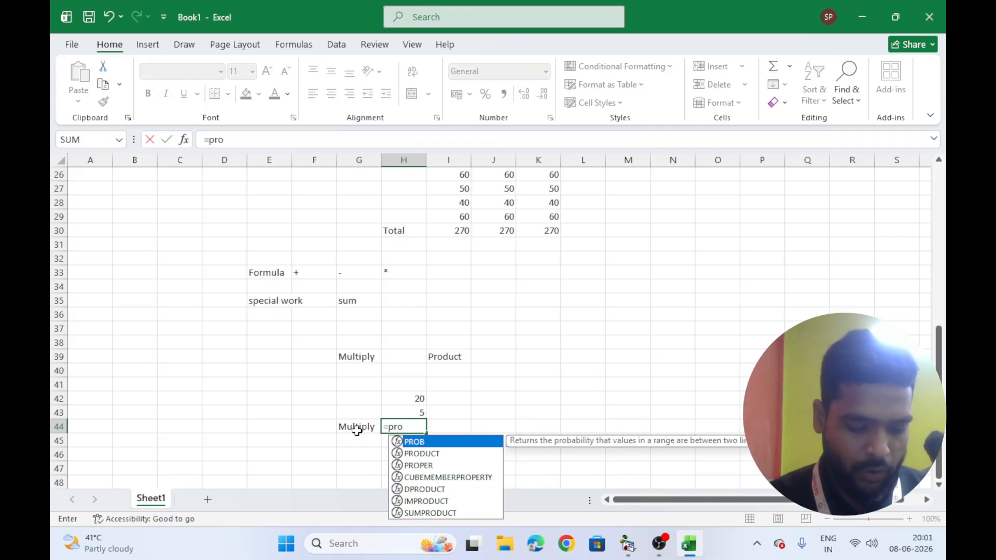
pyautogui.write('duct(')
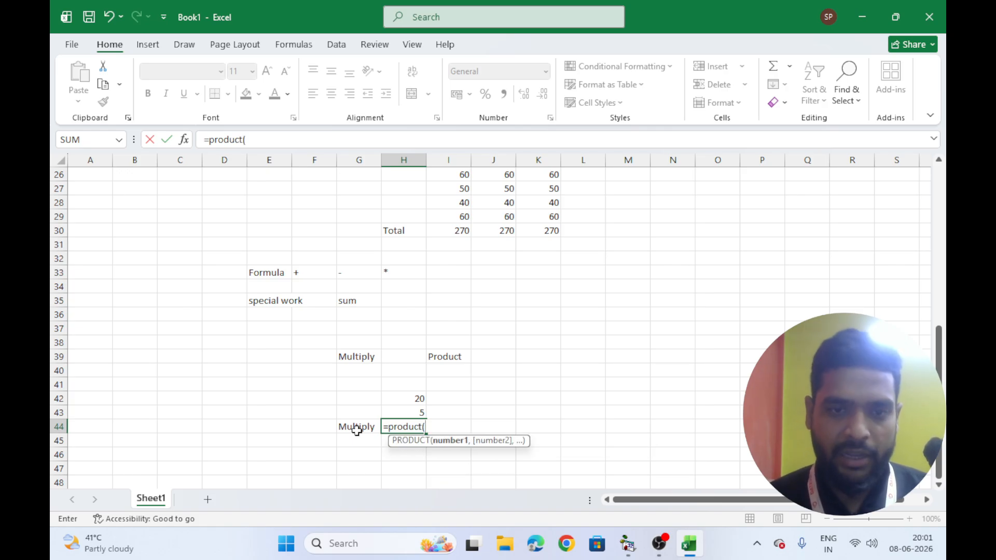
pyautogui.moveTo(410, 398); pyautogui.dragTo(412, 411)
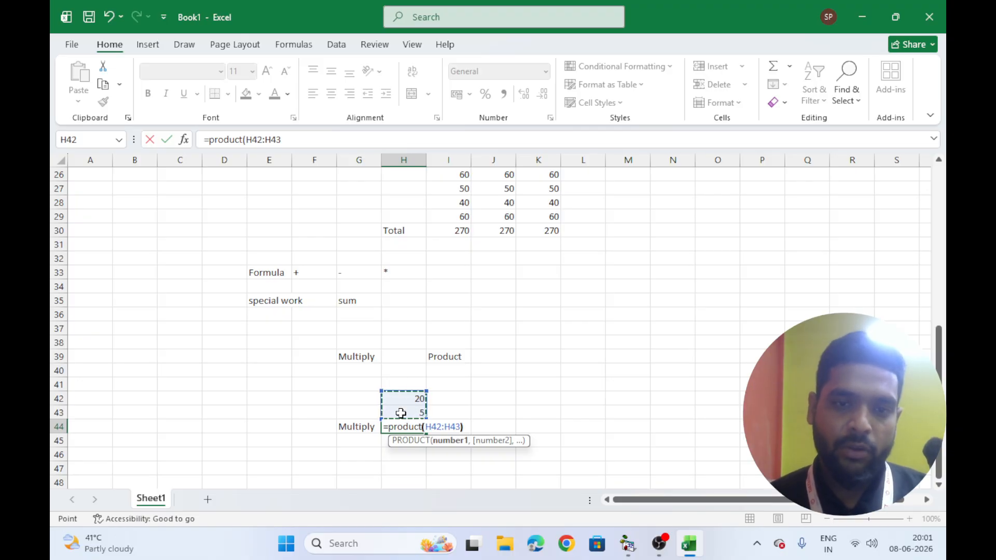
pyautogui.write(')')
pyautogui.press('Return')
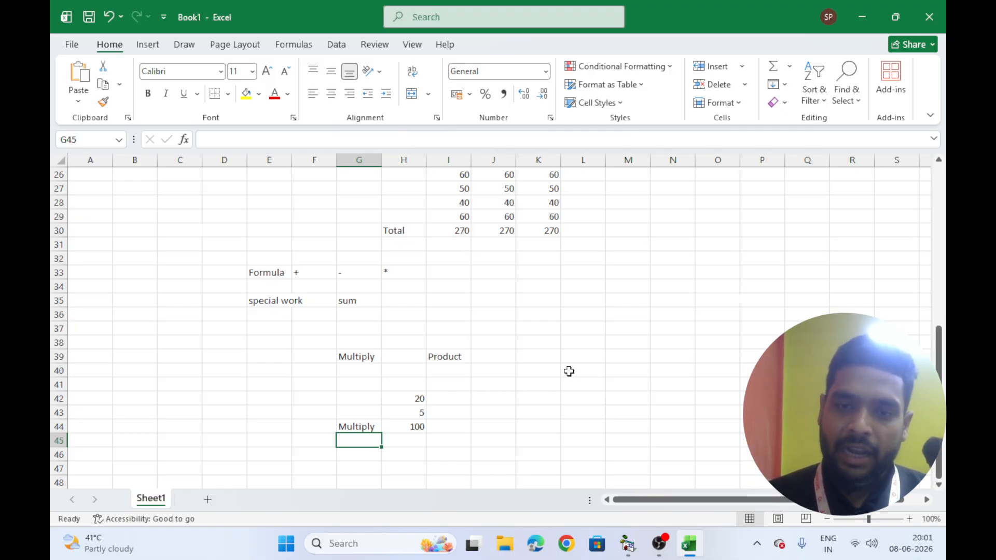
# Enter the label Function in D35 beside special work
pyautogui.click(553, 326)
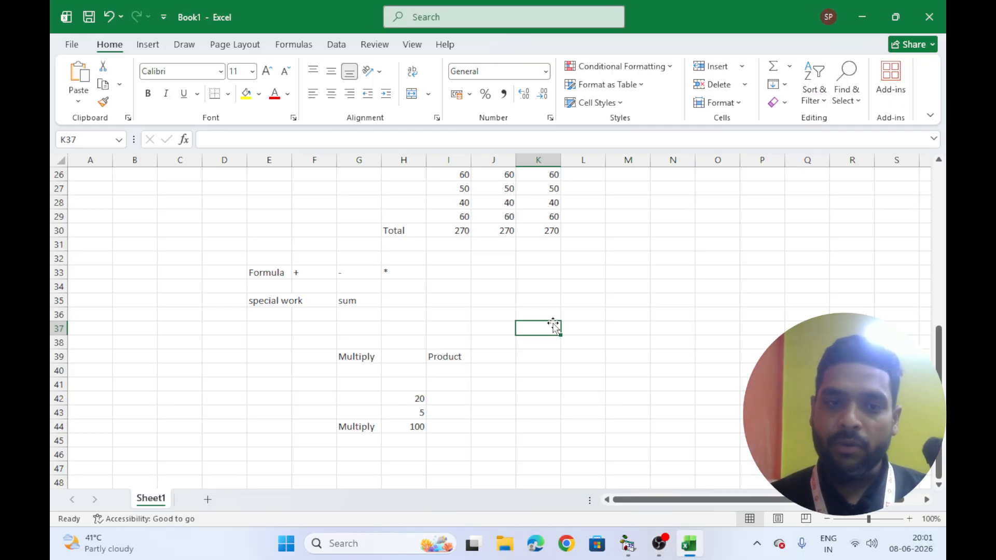
pyautogui.click(227, 298)
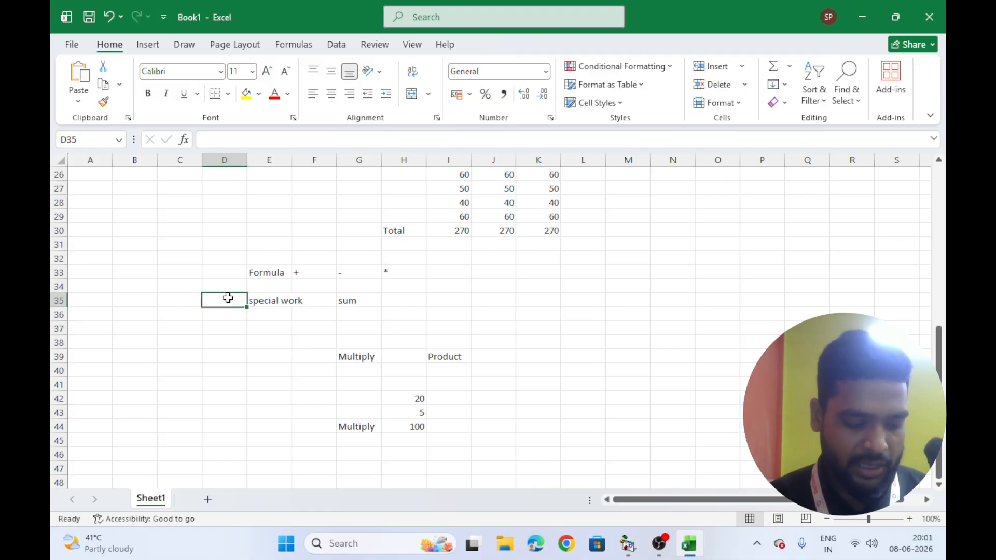
pyautogui.write('Function')
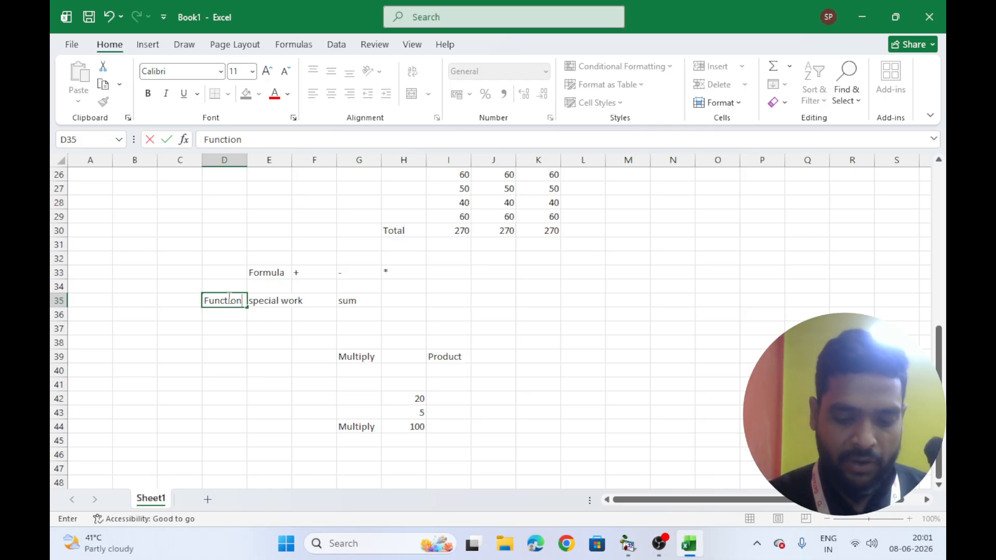
pyautogui.press('Return')
# Enter the values 20 and 5 in K40 and K41
pyautogui.click(539, 367)
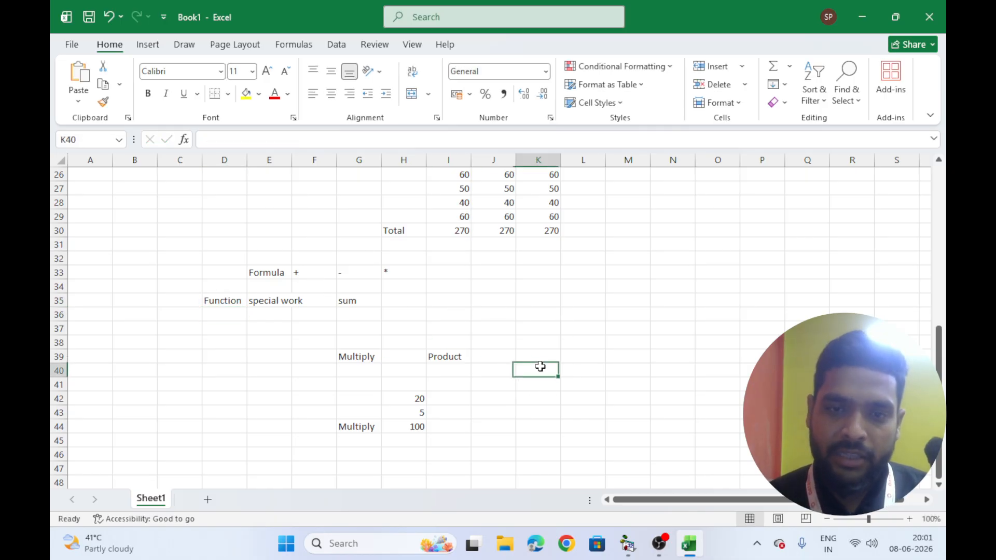
pyautogui.write('20')
pyautogui.press('Return')
pyautogui.write('5')
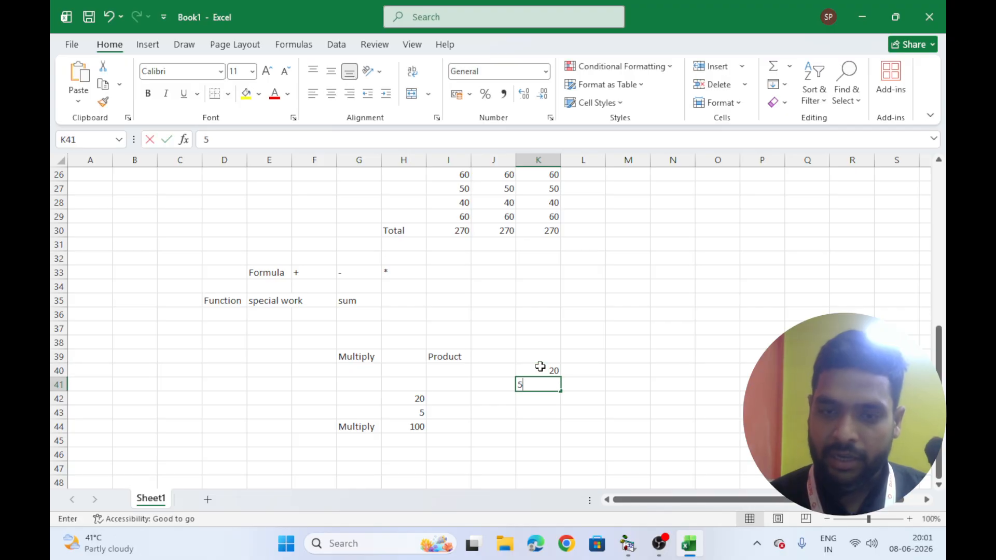
pyautogui.press('Return')
# Enter the formula =K40*K41 in K42 by selecting the two value cells
pyautogui.write('=')
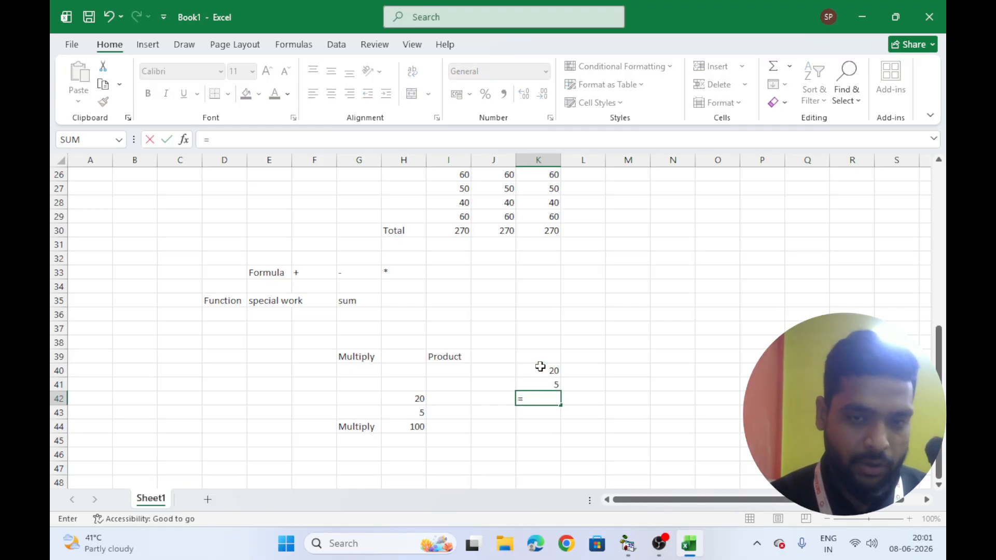
pyautogui.click(540, 367)
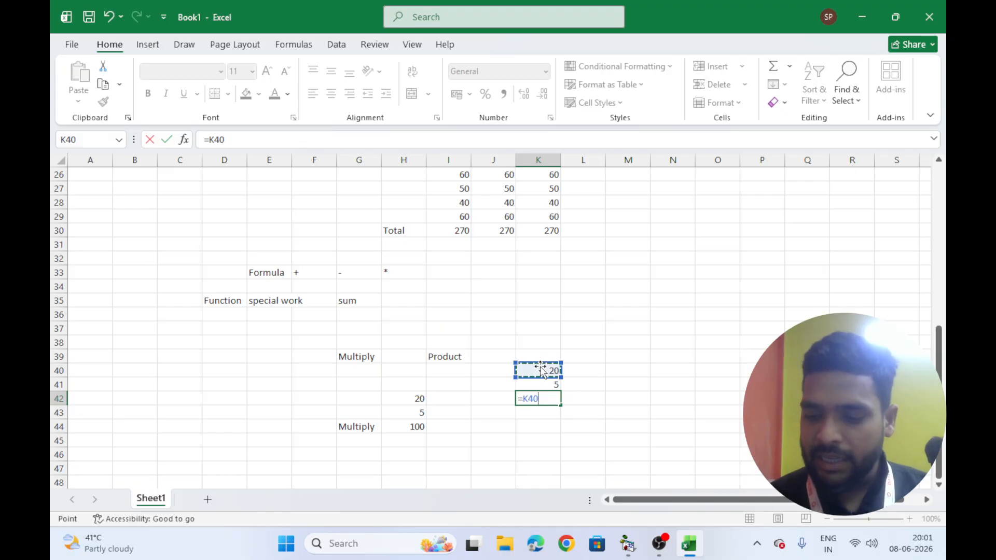
pyautogui.write('*')
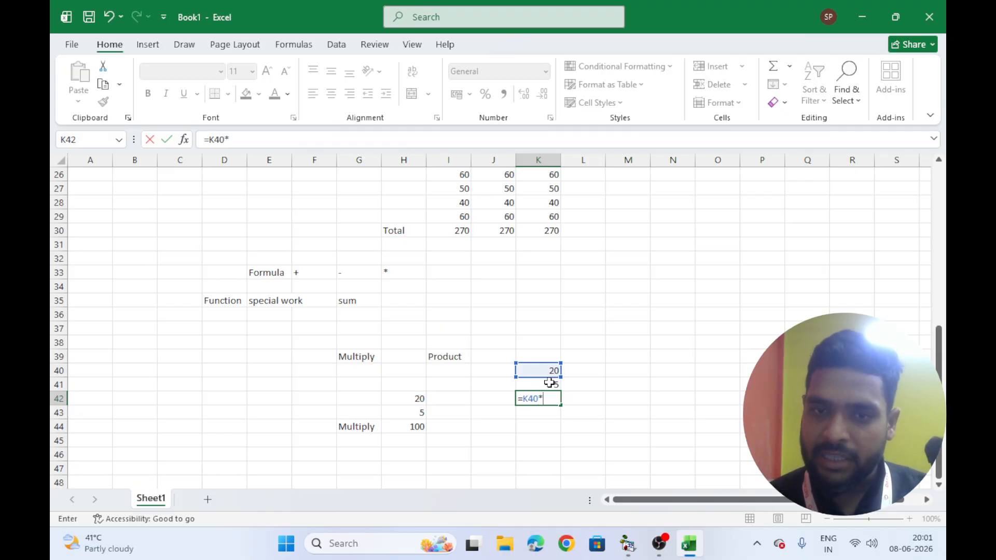
pyautogui.click(549, 383)
pyautogui.press('Return')
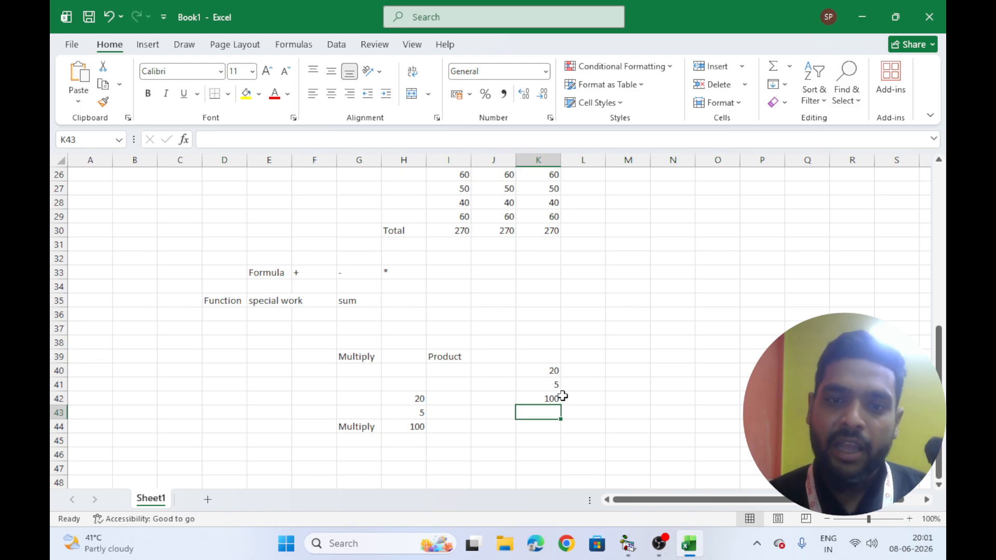
# Fill the Product heading cell I39 with yellow
pyautogui.scroll(-2, 571, 407)
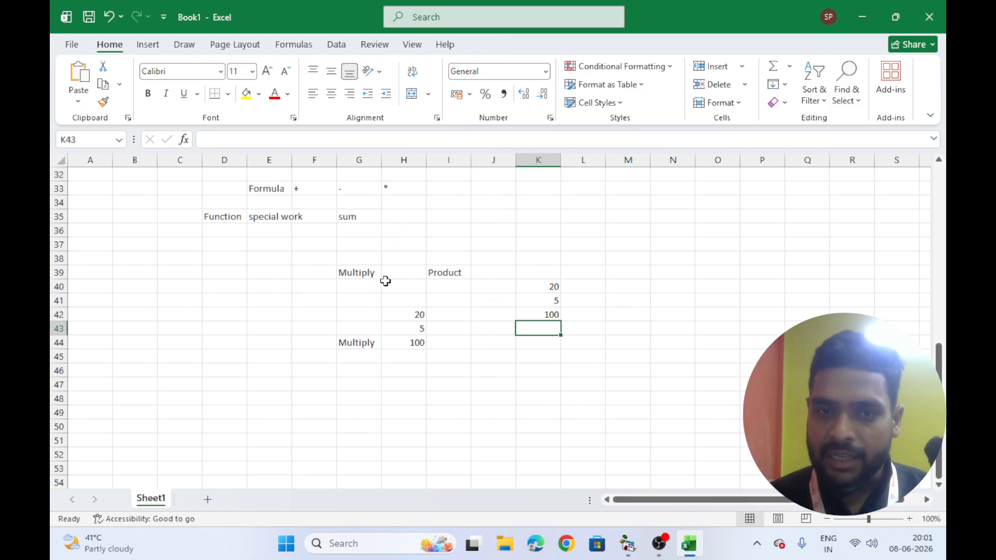
pyautogui.click(440, 270)
pyautogui.click(246, 94)
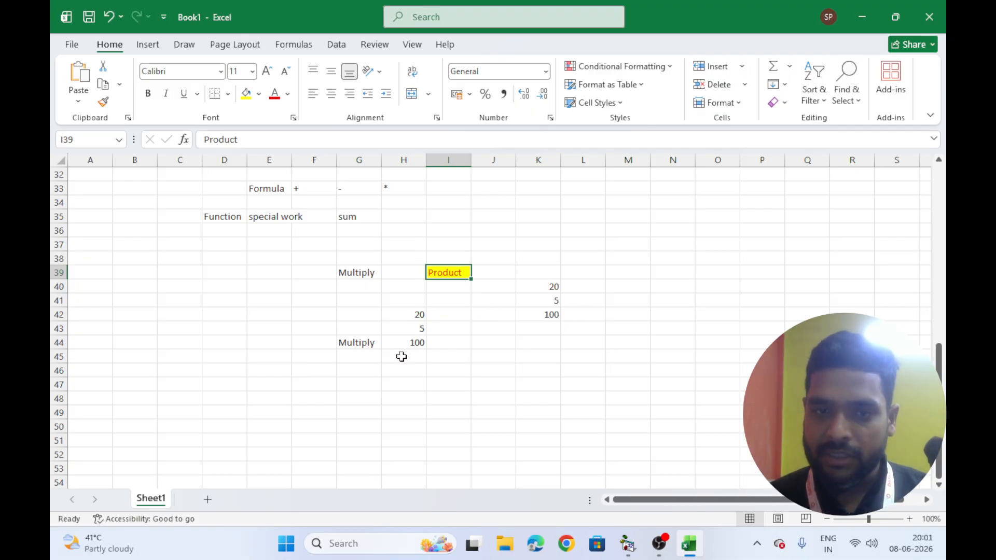
# Enter the label average in H50
pyautogui.click(550, 317)
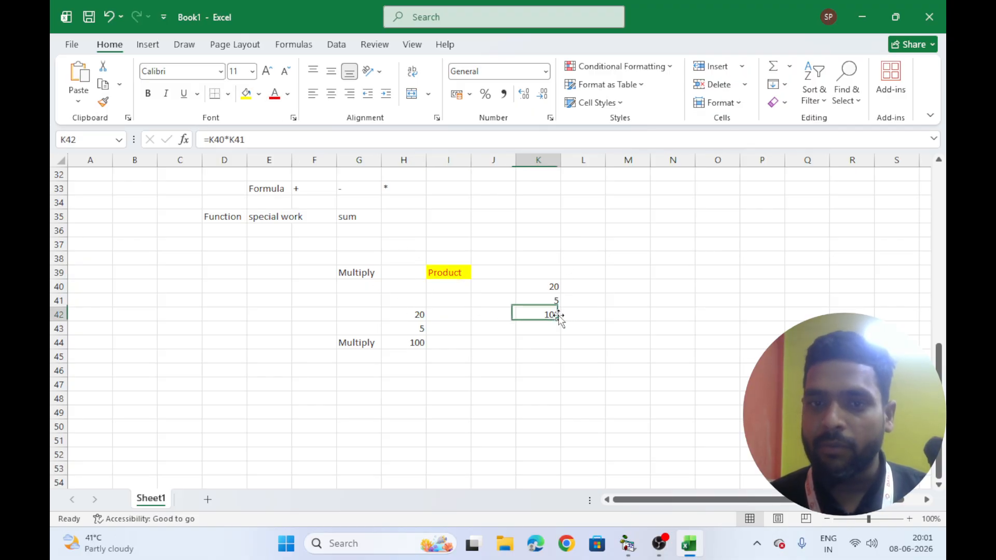
pyautogui.click(525, 372)
pyautogui.scroll(-2, 441, 370)
pyautogui.click(410, 343)
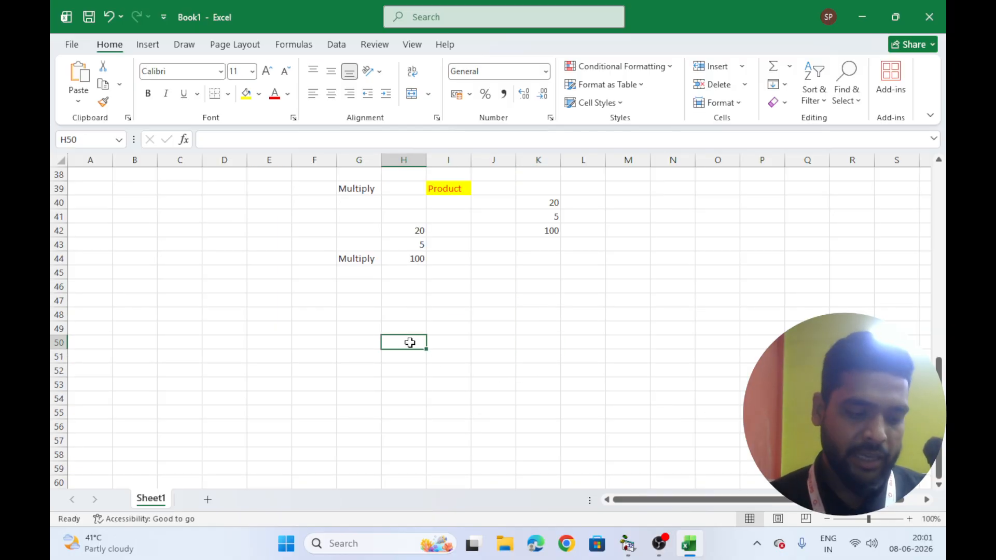
pyautogui.write('average')
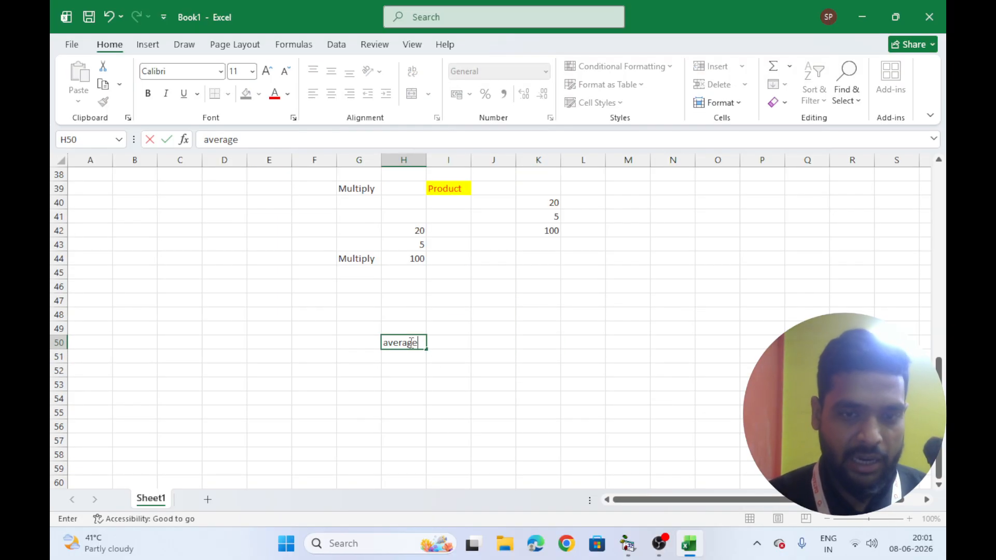
pyautogui.press('Return')
# Enter the values 10, 20, 30, 50, 60 and 40 down H51 to H56
pyautogui.write('10')
pyautogui.press('Return')
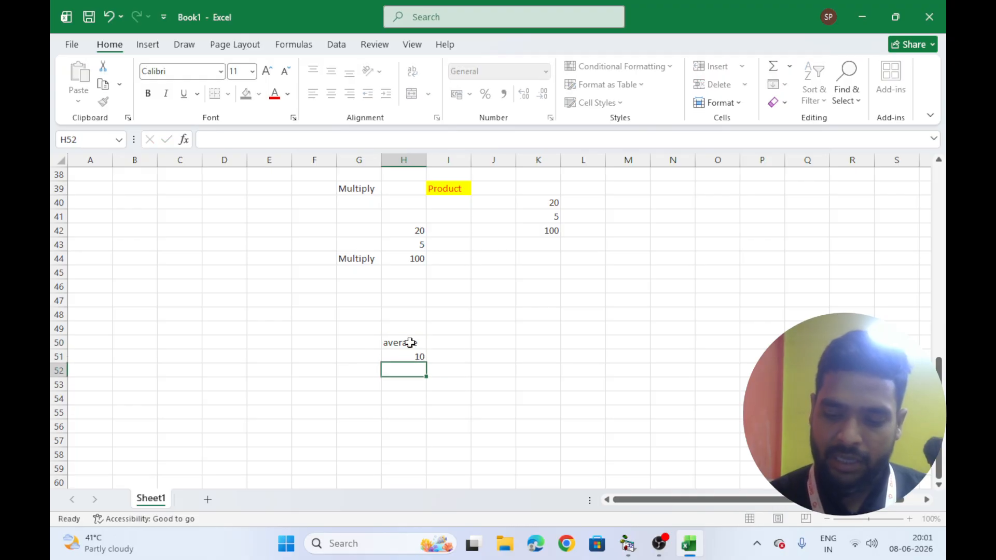
pyautogui.write('20')
pyautogui.press('Return')
pyautogui.write('30')
pyautogui.press('Return')
pyautogui.write('50')
pyautogui.press('Return')
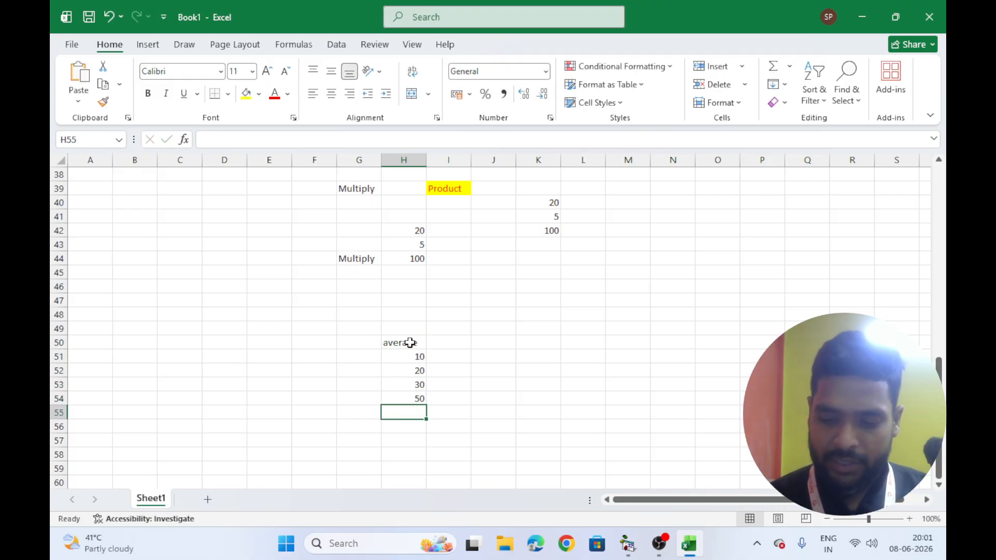
pyautogui.write('60')
pyautogui.press('Return')
pyautogui.write('40')
pyautogui.press('Return')
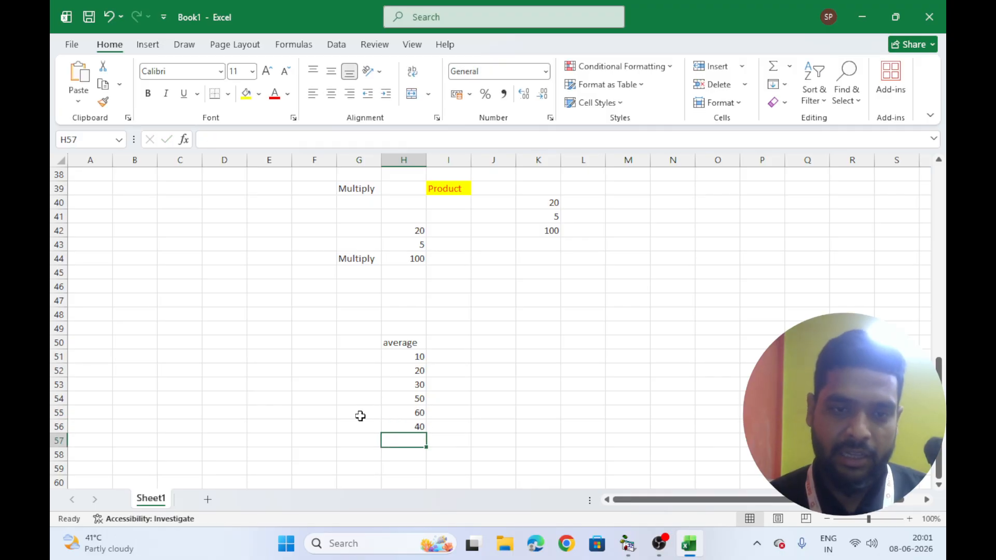
# Label G57 as Average and enter =average(H51:H56) in H57 by selecting the six values
pyautogui.click(353, 438)
pyautogui.write('Average')
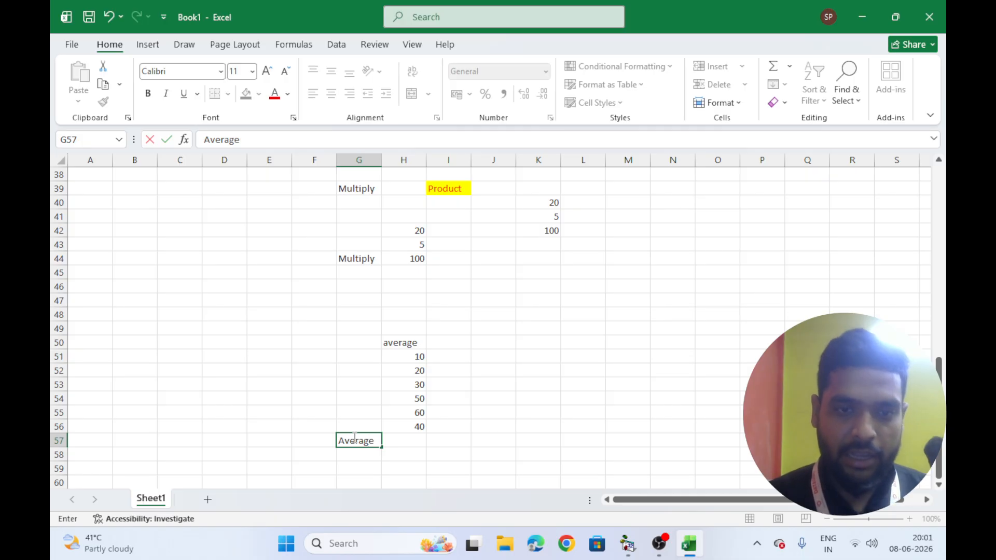
pyautogui.press('Tab')
pyautogui.write('=')
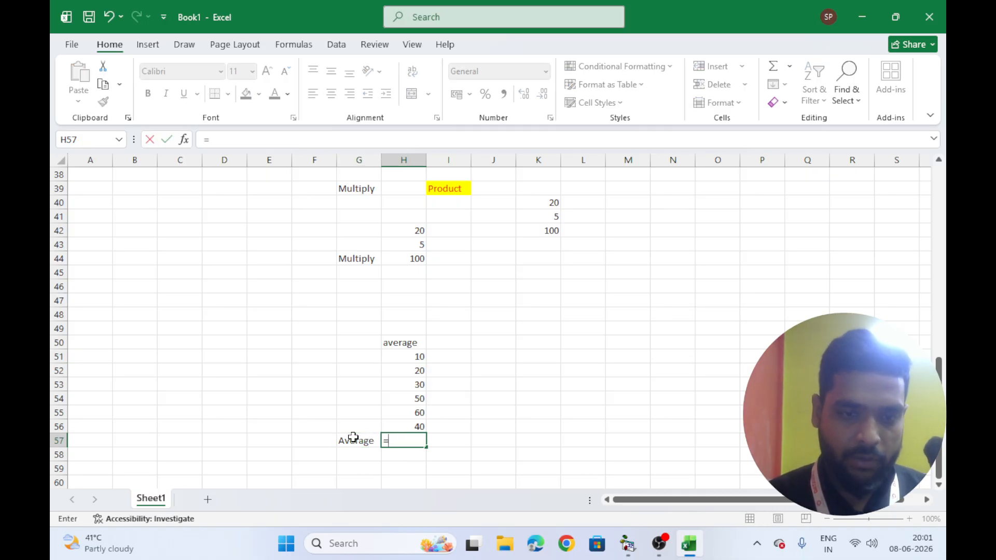
pyautogui.write('average(')
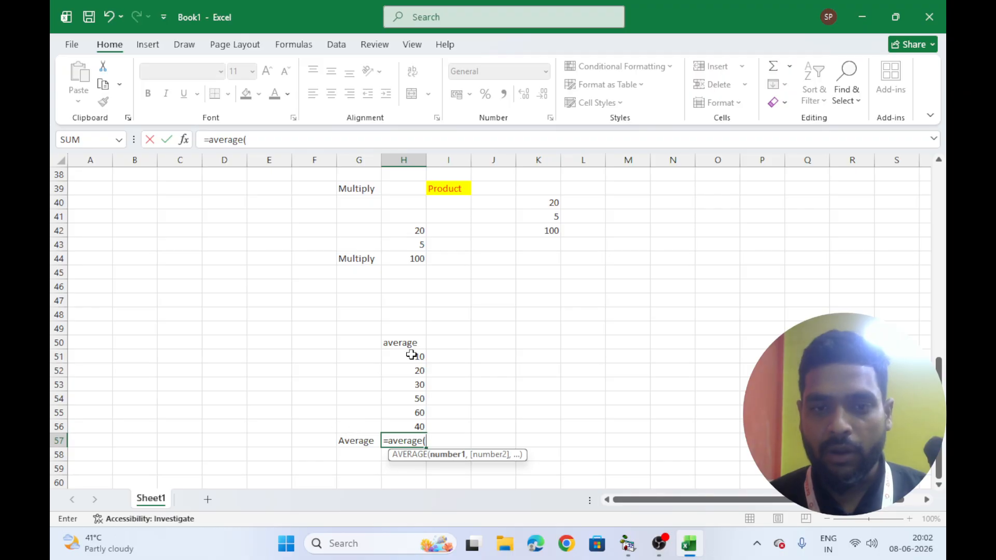
pyautogui.moveTo(414, 356); pyautogui.dragTo(412, 419)
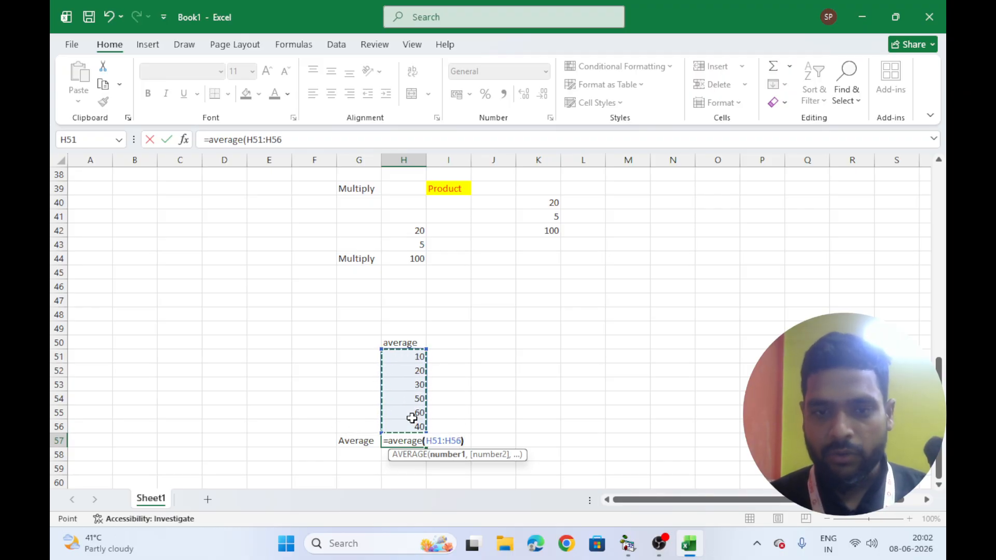
pyautogui.press('Return')
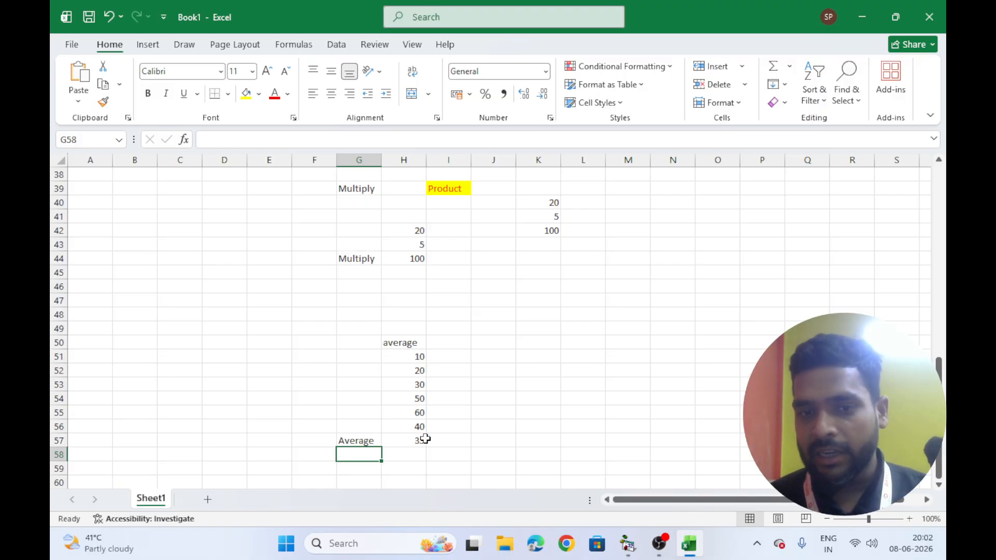
# Enter the headings Sr. in G63 and Items in H63
pyautogui.scroll(-5, 620, 371)
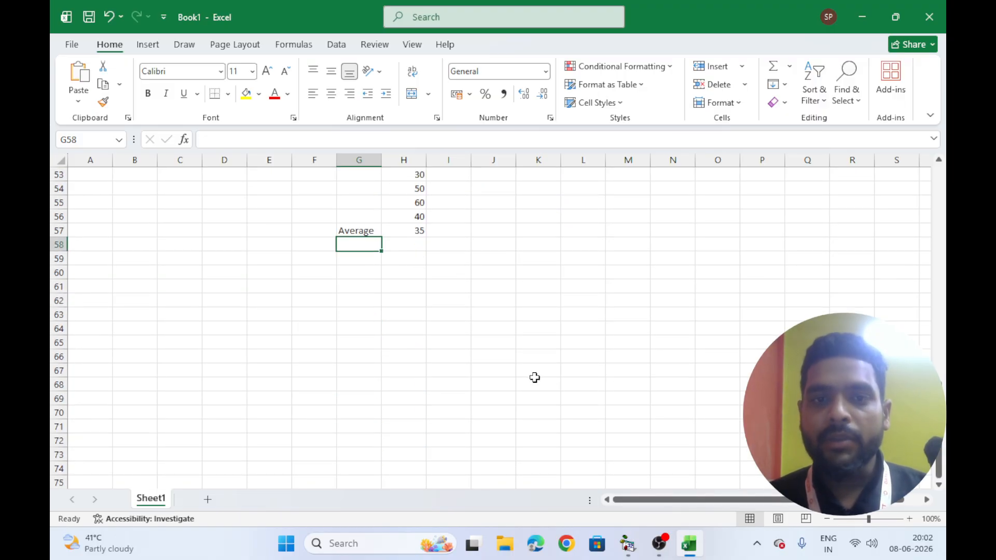
pyautogui.scroll(-1, 374, 314)
pyautogui.click(357, 268)
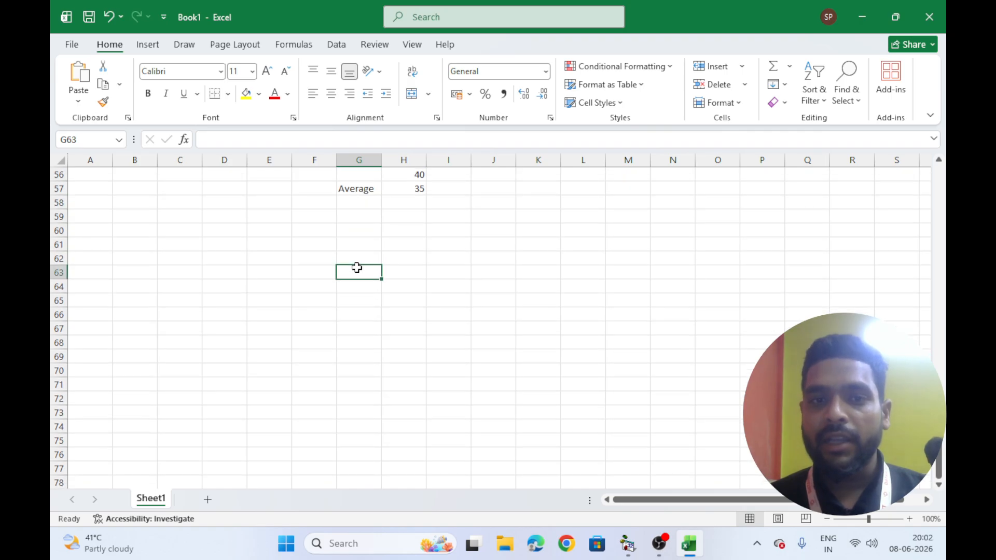
pyautogui.write('Sr.')
pyautogui.click(392, 273)
pyautogui.write('`')
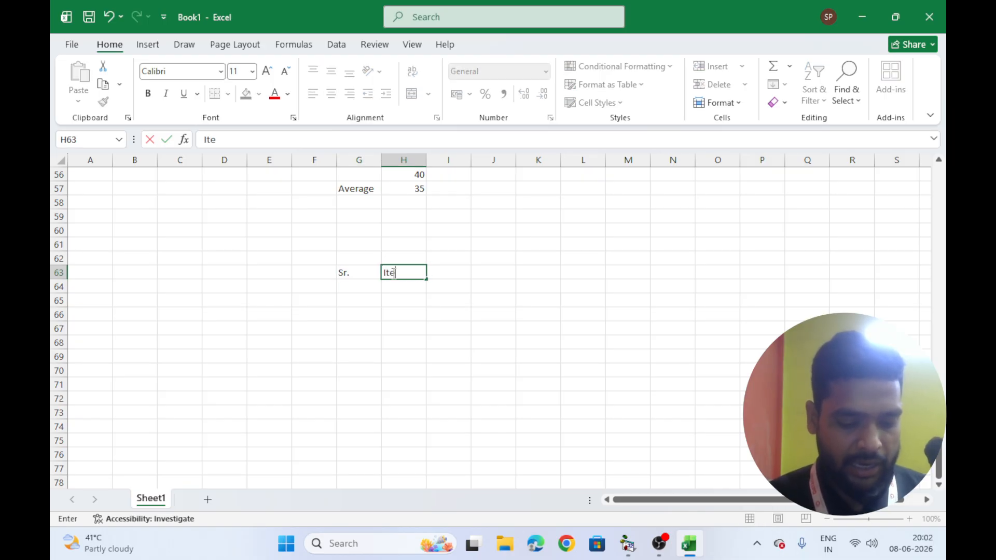
pyautogui.write('tems')
pyautogui.press('Tab')
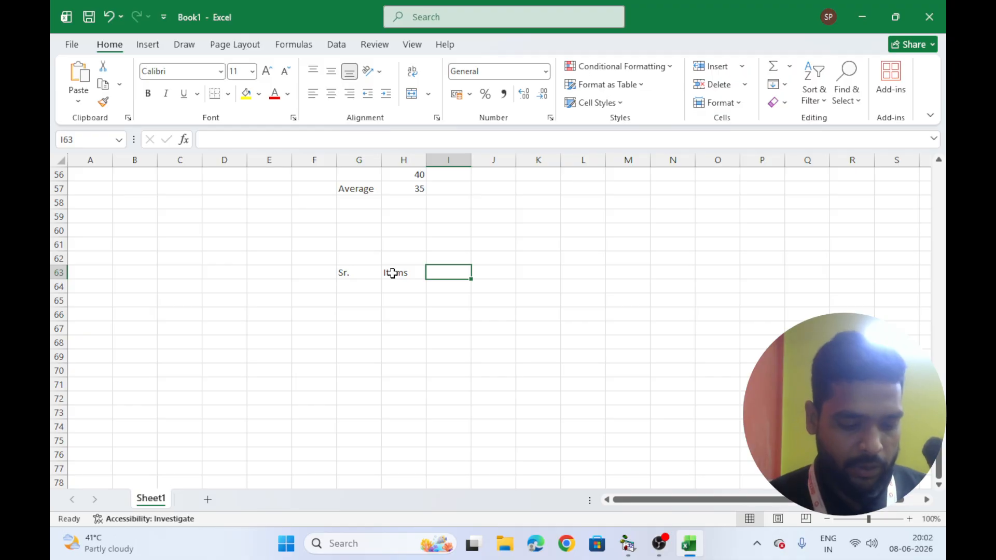
# Add the headings Qty, Price and Total in I63 to K63
pyautogui.write('Qy')
pyautogui.write('ty')
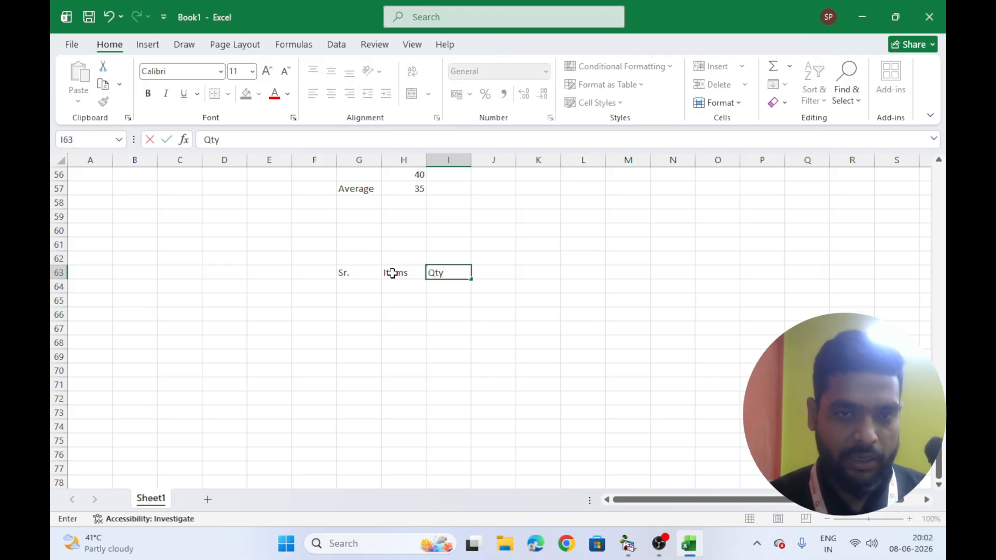
pyautogui.press('Tab')
pyautogui.write('Pri')
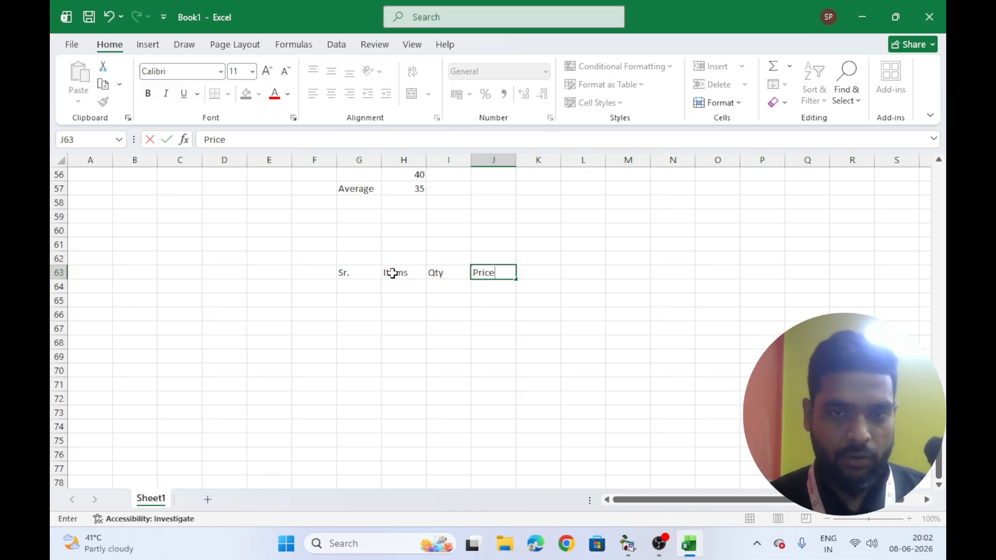
pyautogui.press('Tab')
pyautogui.write('T')
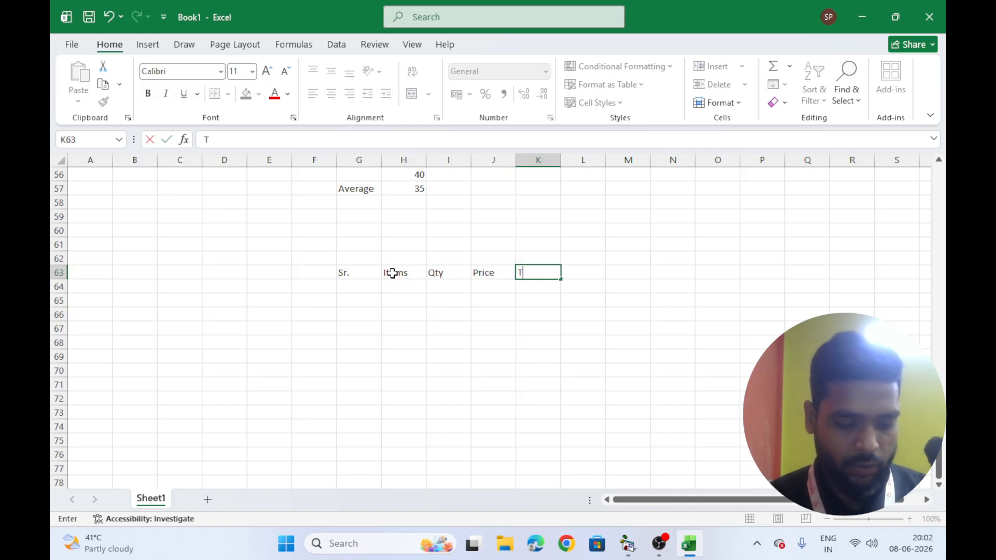
pyautogui.write('otal')
pyautogui.press('Tab')
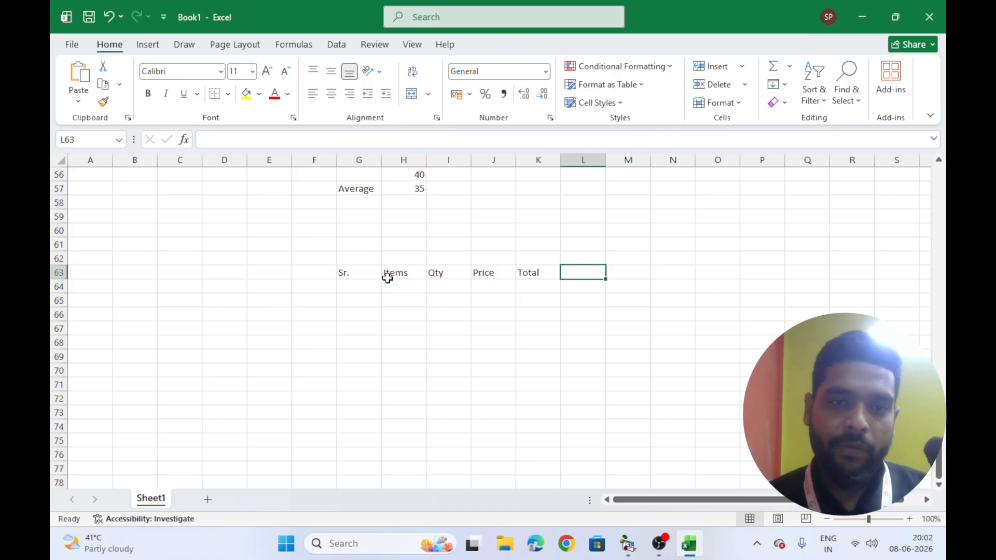
# Fill serial numbers 1 to 10 down G64 to G73 from a 1, 2 start
pyautogui.click(356, 290)
pyautogui.write('1')
pyautogui.press('Return')
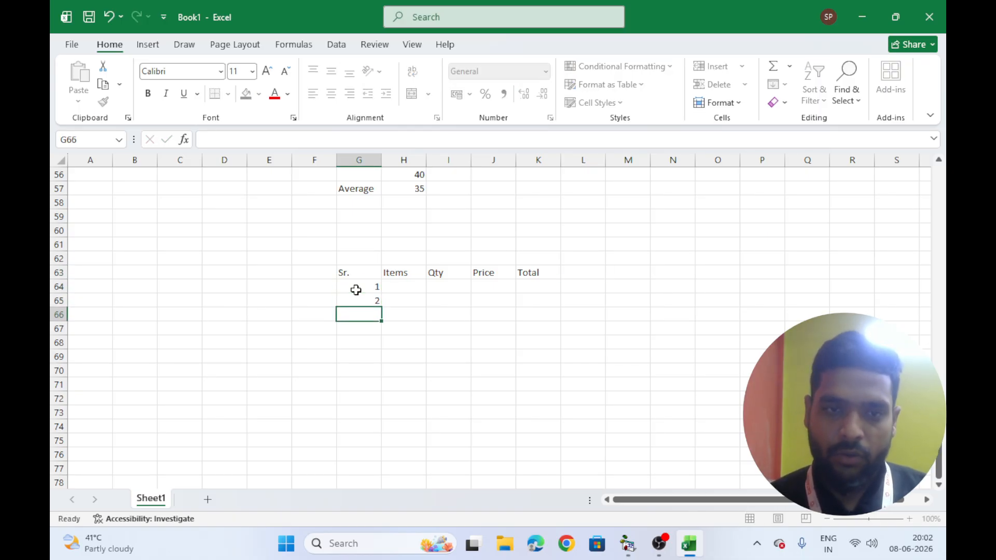
pyautogui.write('2')
pyautogui.moveTo(356, 289); pyautogui.dragTo(385, 418)
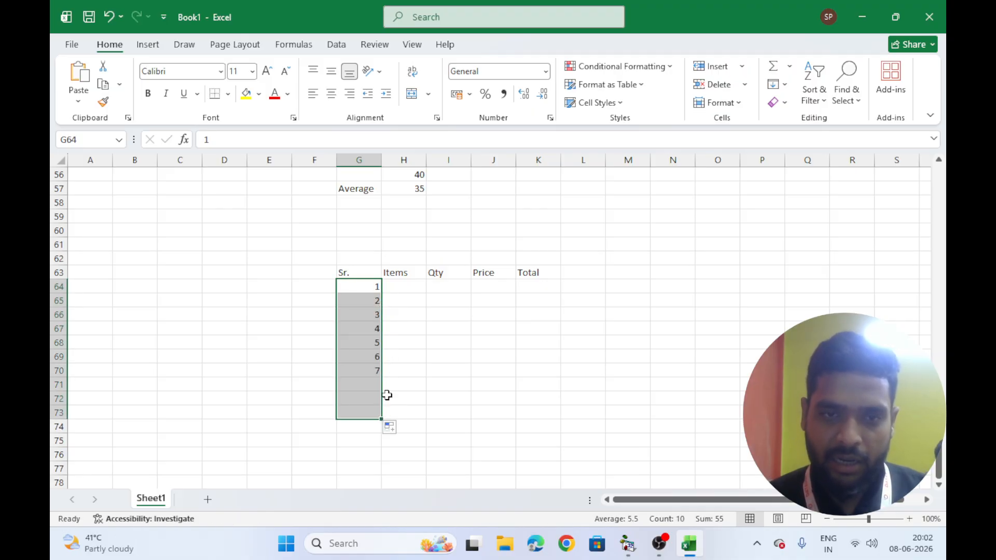
# Widen column H to fit item names
pyautogui.click(409, 284)
pyautogui.moveTo(426, 160); pyautogui.dragTo(463, 160)
pyautogui.click(485, 290)
pyautogui.click(434, 287)
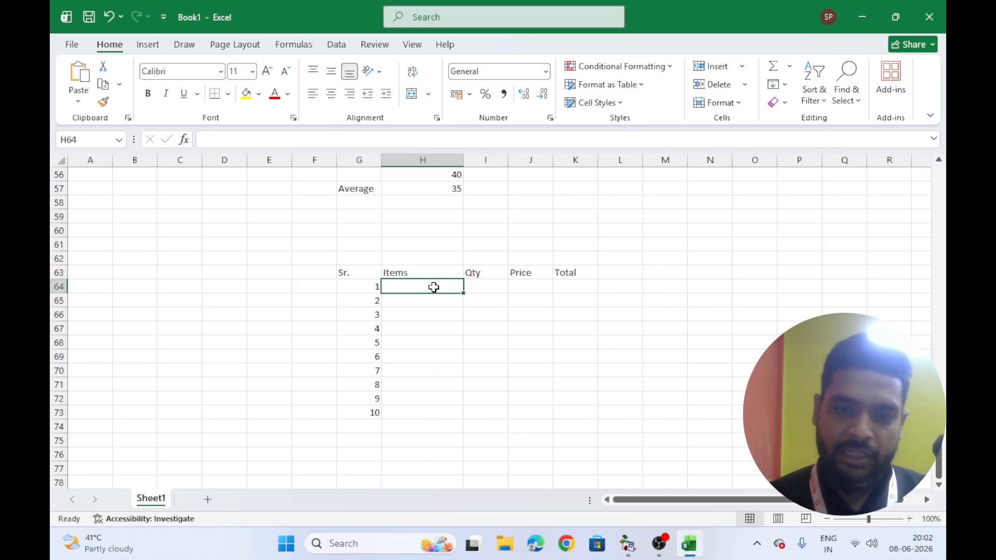
# Enter the first item keyboard with quantity 5 and price 450 in row 64
pyautogui.write('keyboard')
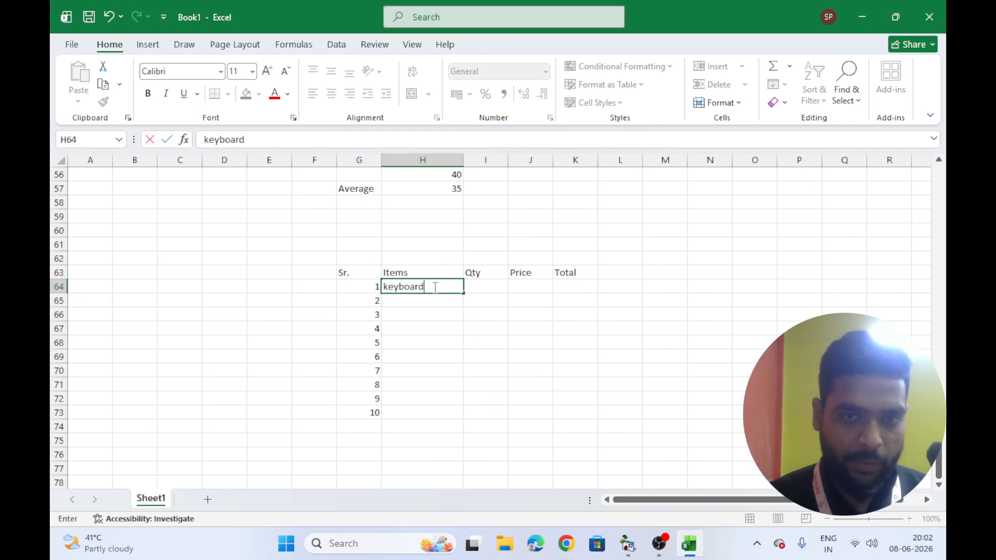
pyautogui.press('Tab')
pyautogui.write('5')
pyautogui.press('Tab')
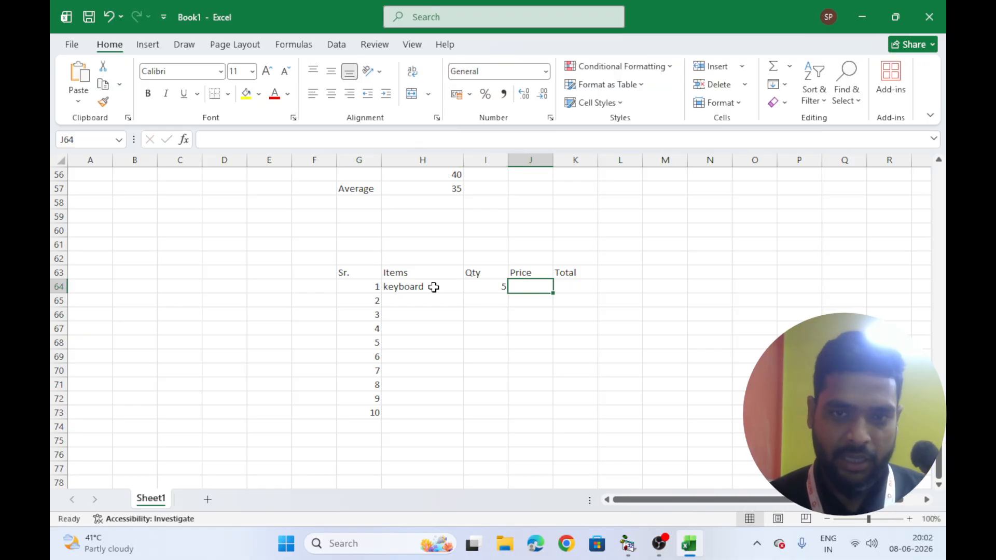
pyautogui.write('450')
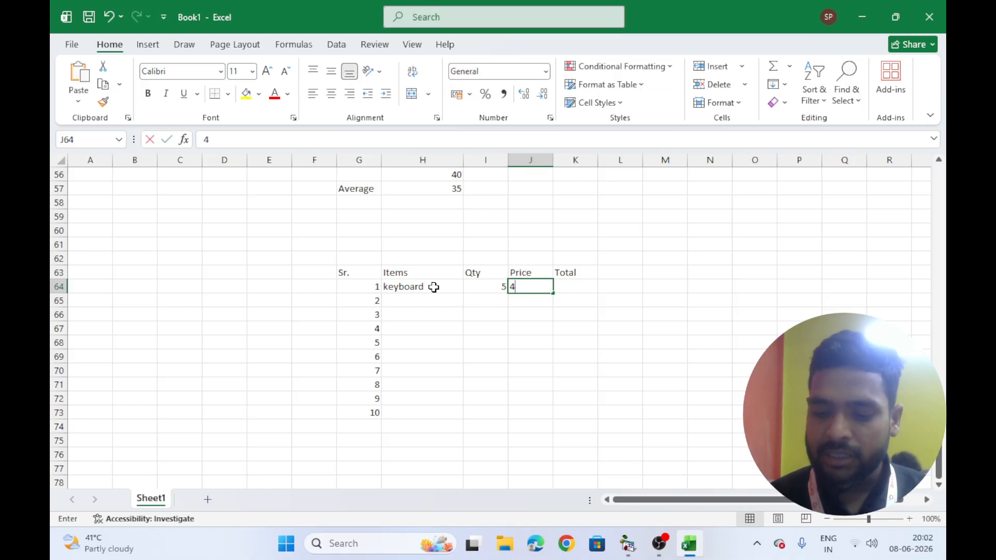
pyautogui.press('Tab')
# Enter a SUM formula in K64 adding the quantity and price cells I64:J64
pyautogui.write('=')
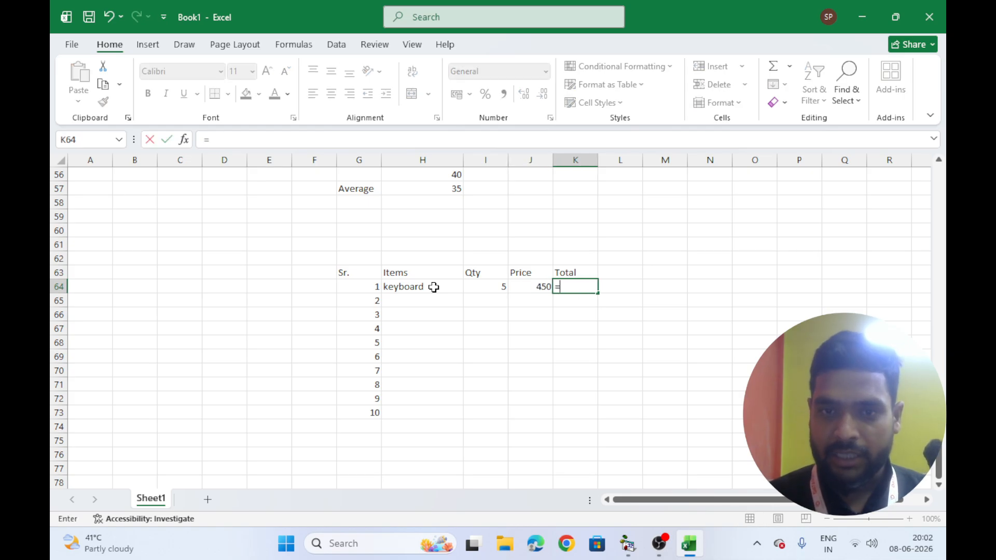
pyautogui.write('sum')
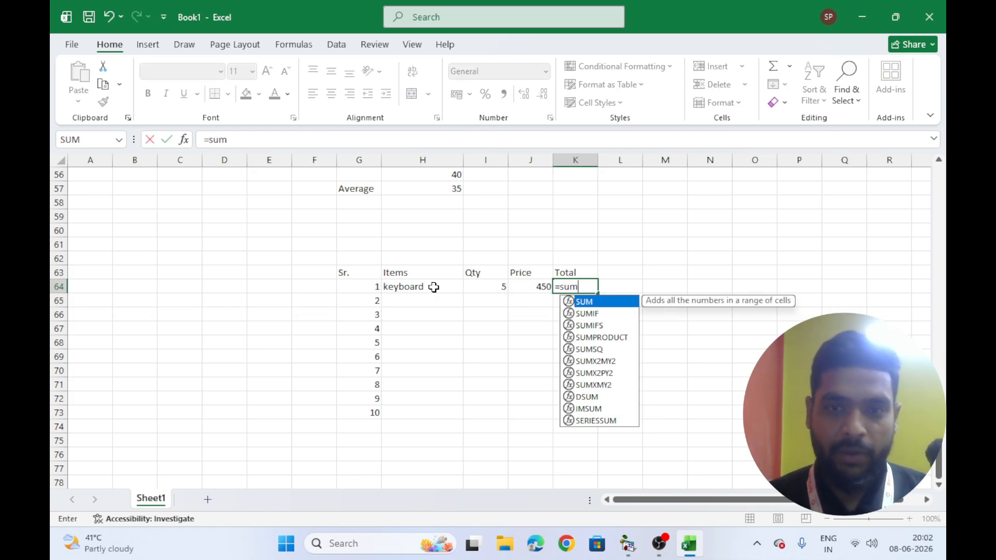
pyautogui.write('(')
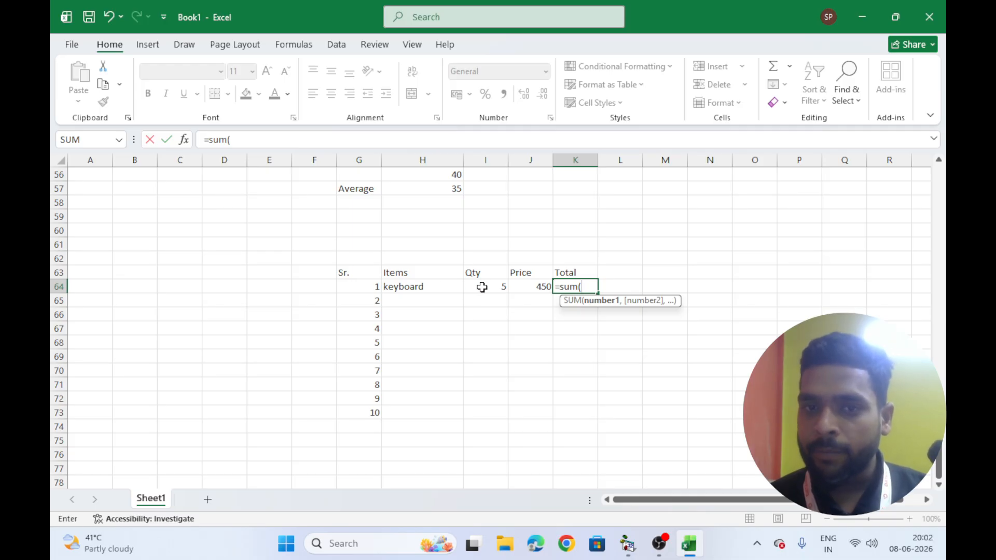
pyautogui.moveTo(482, 287); pyautogui.dragTo(516, 285)
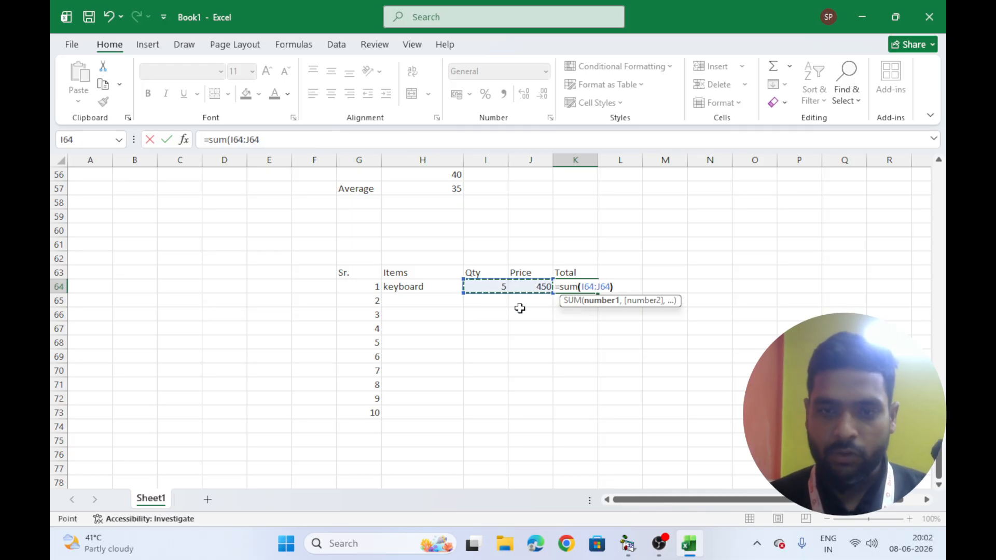
pyautogui.write(')')
pyautogui.press('Return')
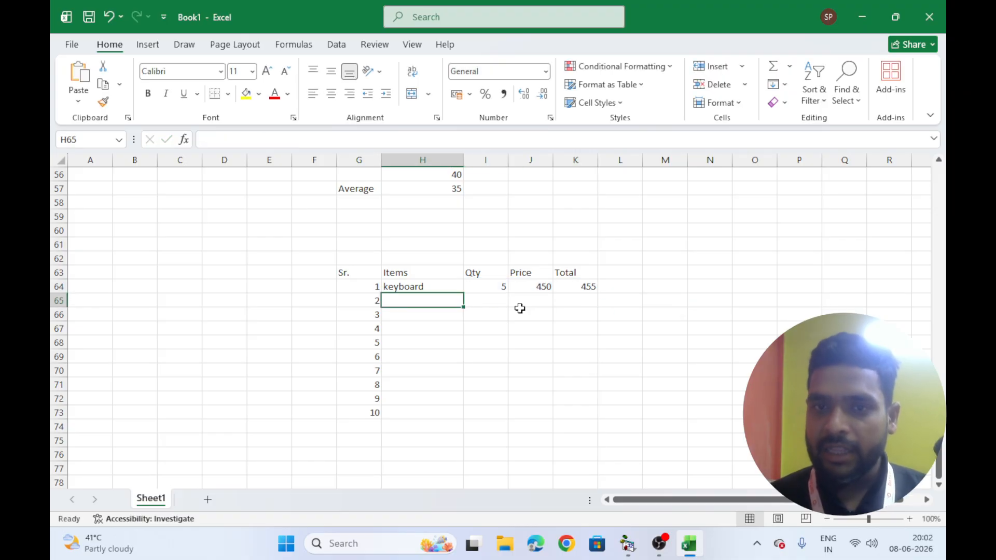
# Copy the K64 total formula down through K73 and check the copied formulas
pyautogui.click(578, 286)
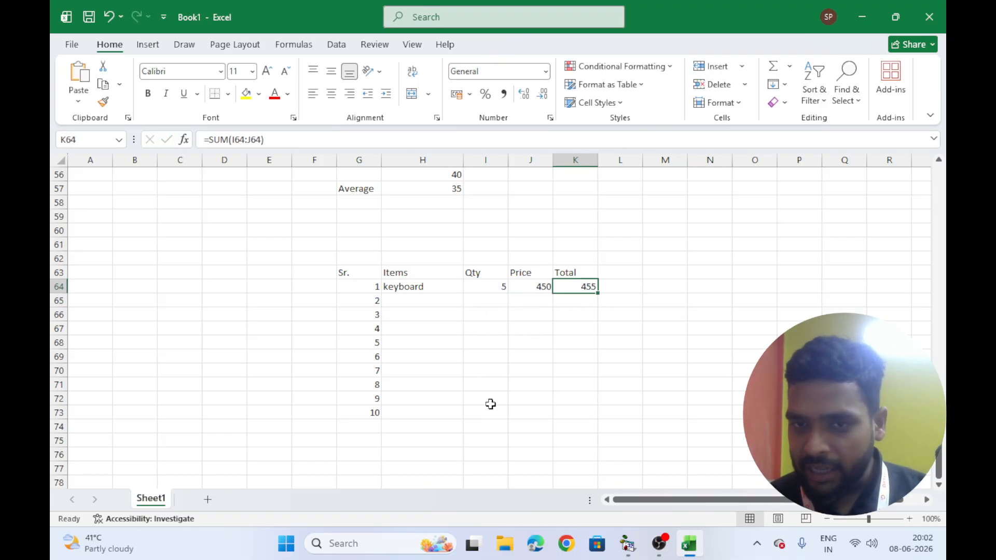
pyautogui.moveTo(597, 293); pyautogui.dragTo(576, 420)
pyautogui.click(410, 310)
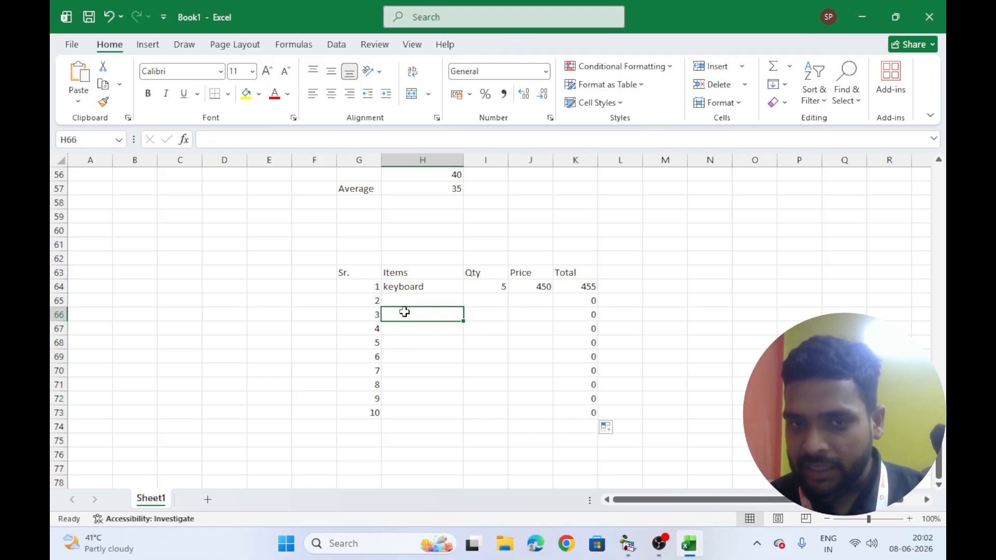
pyautogui.click(492, 300)
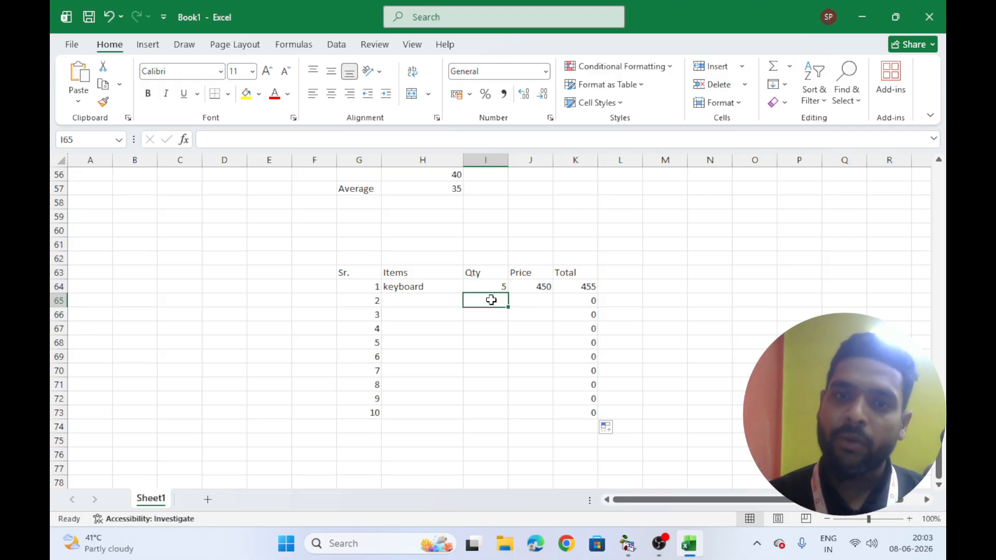
pyautogui.click(590, 290)
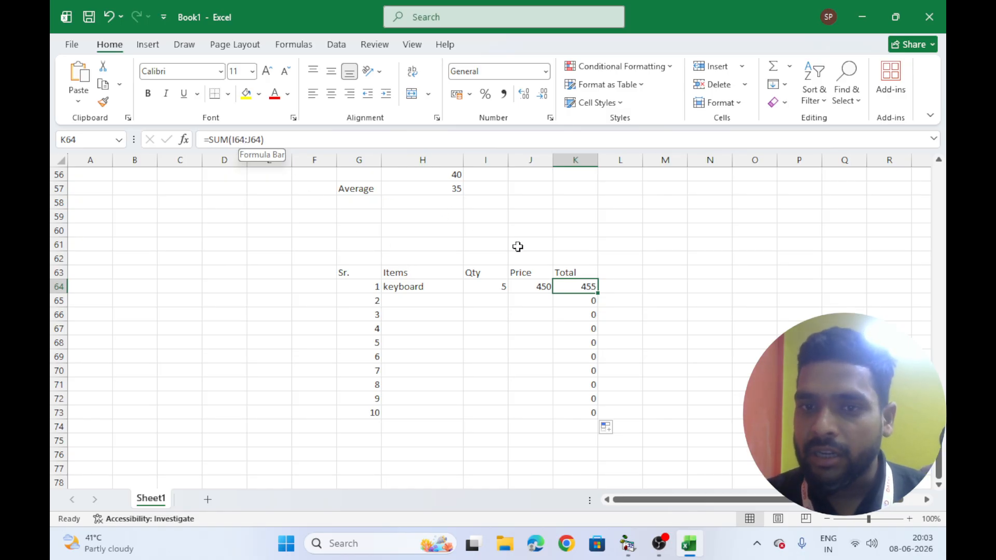
pyautogui.click(587, 301)
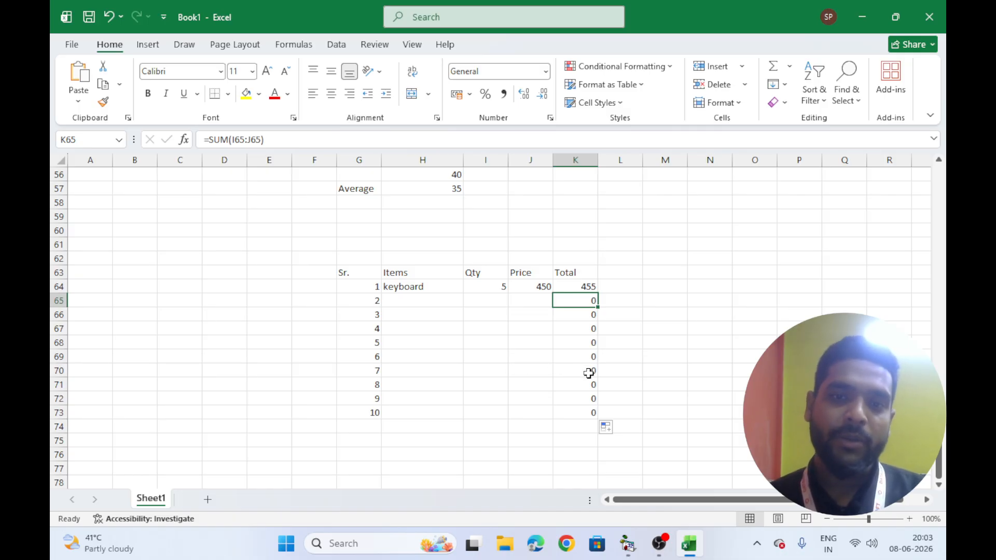
# Merge I74:J74 and label the merged cell Total
pyautogui.click(569, 425)
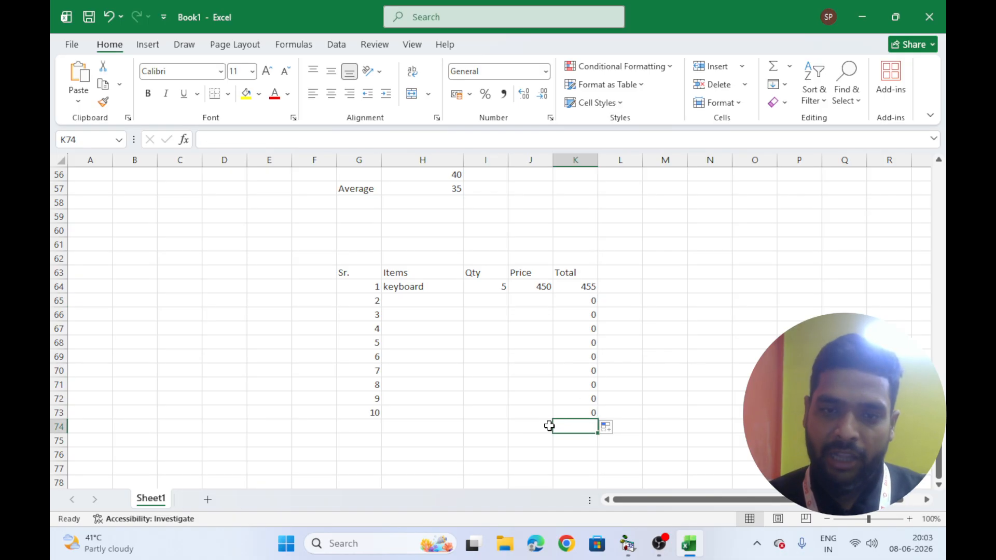
pyautogui.moveTo(489, 427); pyautogui.dragTo(517, 430)
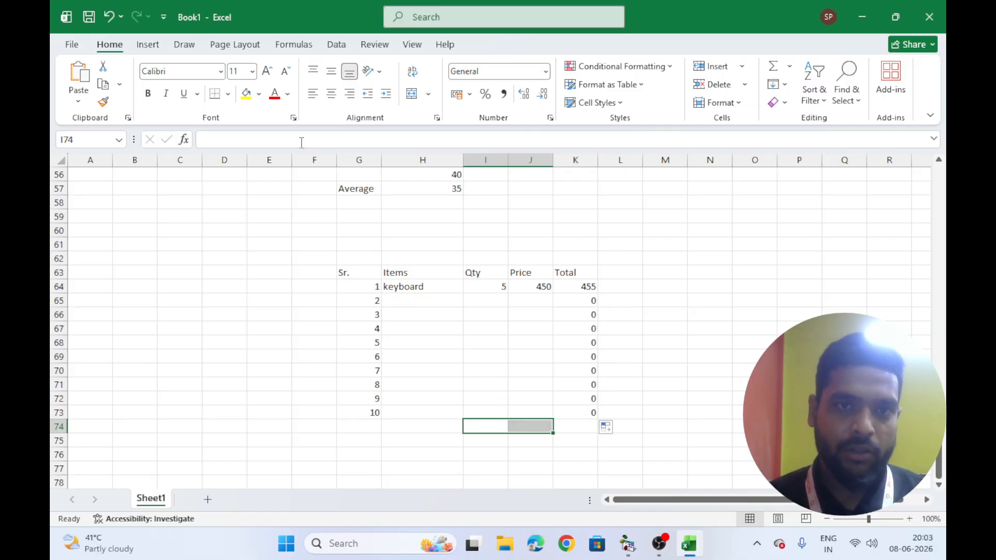
pyautogui.click(412, 94)
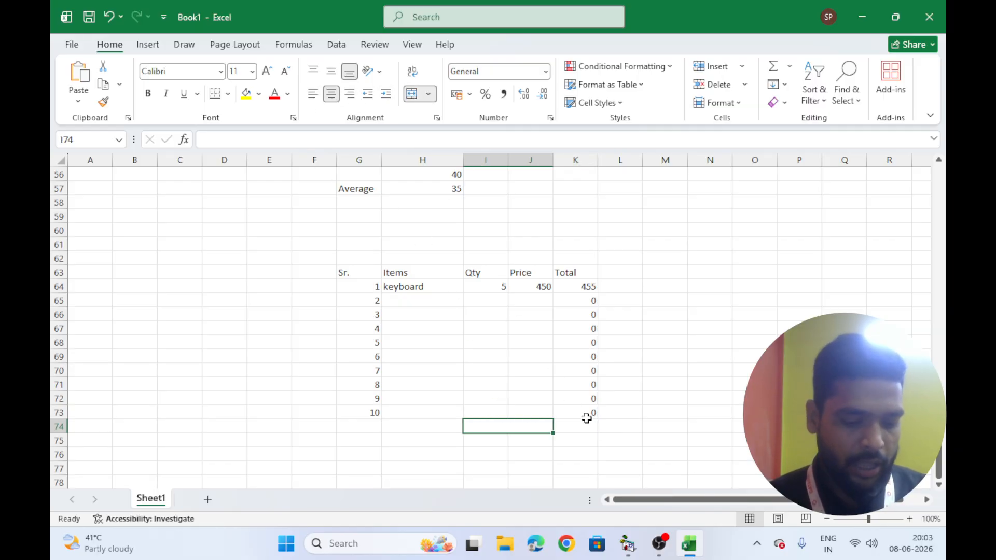
pyautogui.write('Total')
# Sum the Total column K64:K73 into K74
pyautogui.click(589, 422)
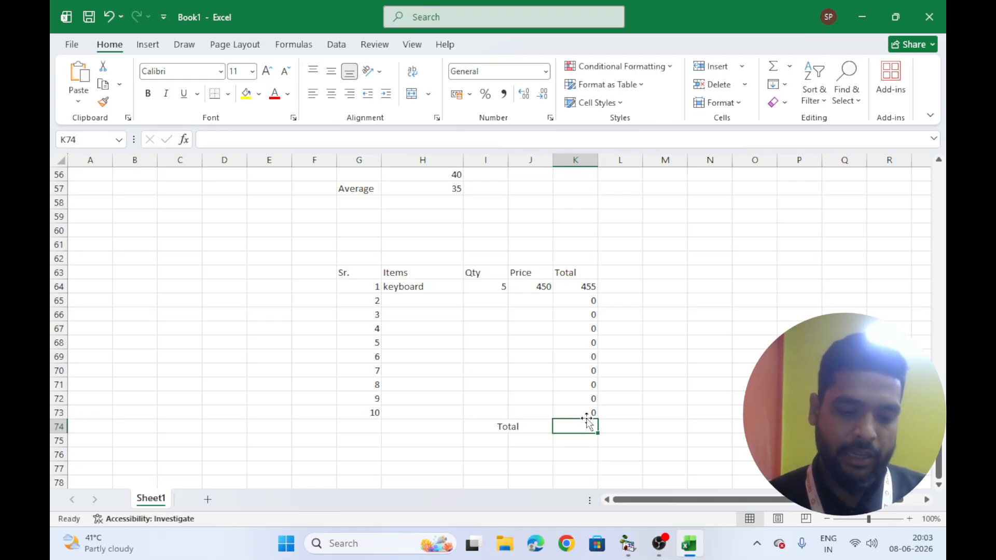
pyautogui.write('=sum(')
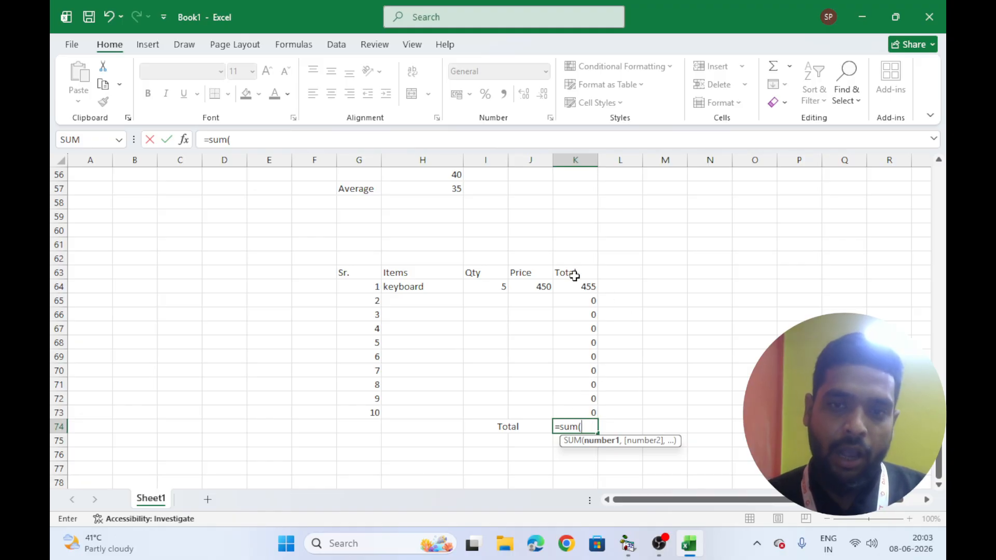
pyautogui.moveTo(570, 286); pyautogui.dragTo(557, 406)
pyautogui.press('Return')
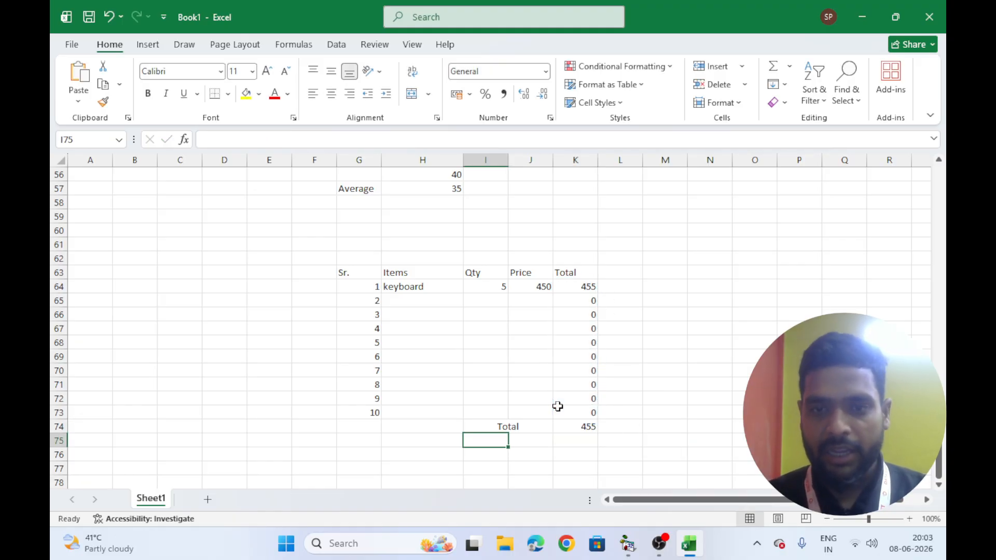
# Enter the label Discount in I75 and the rate 5% in J75
pyautogui.click(516, 440)
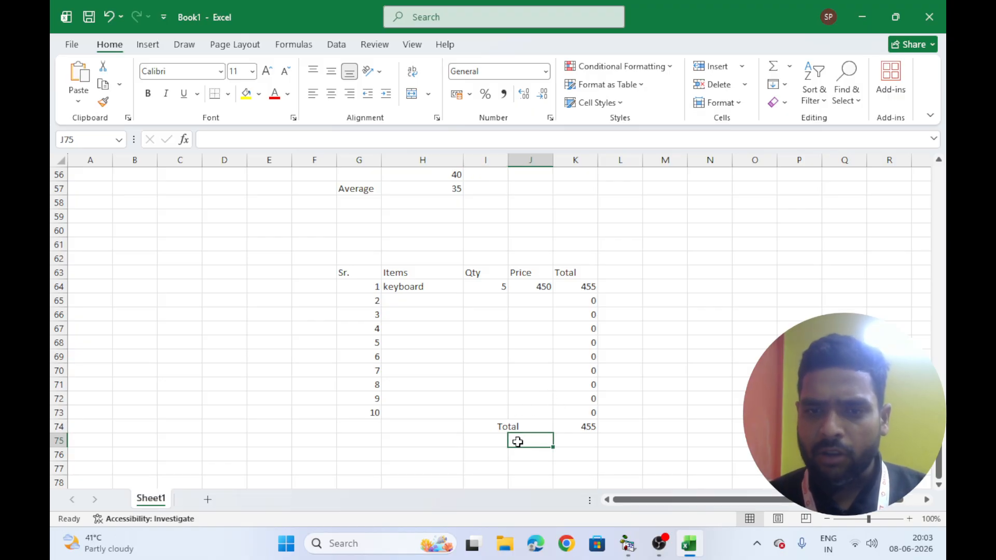
pyautogui.click(493, 441)
pyautogui.write('Di')
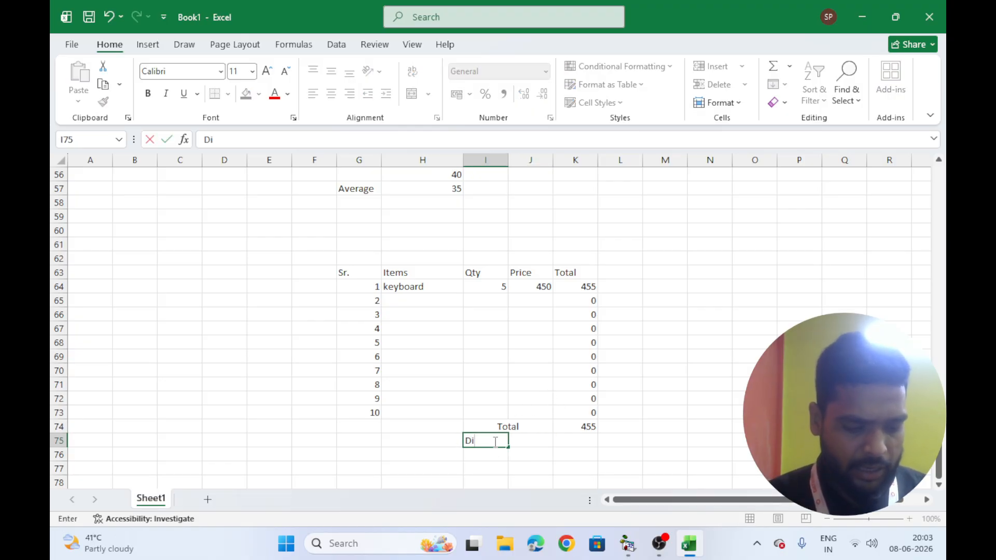
pyautogui.write('scount')
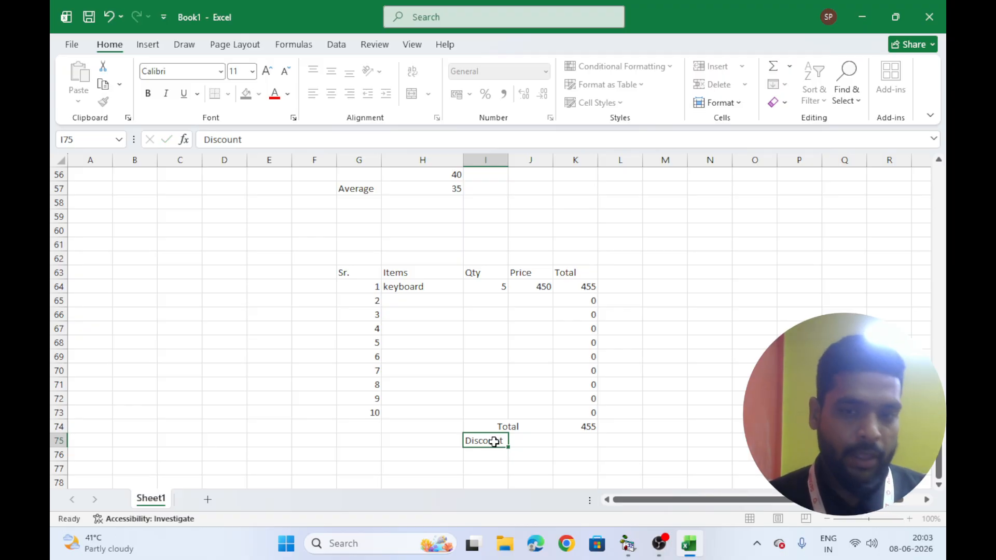
pyautogui.press('Tab')
pyautogui.write('5%')
pyautogui.press('Tab')
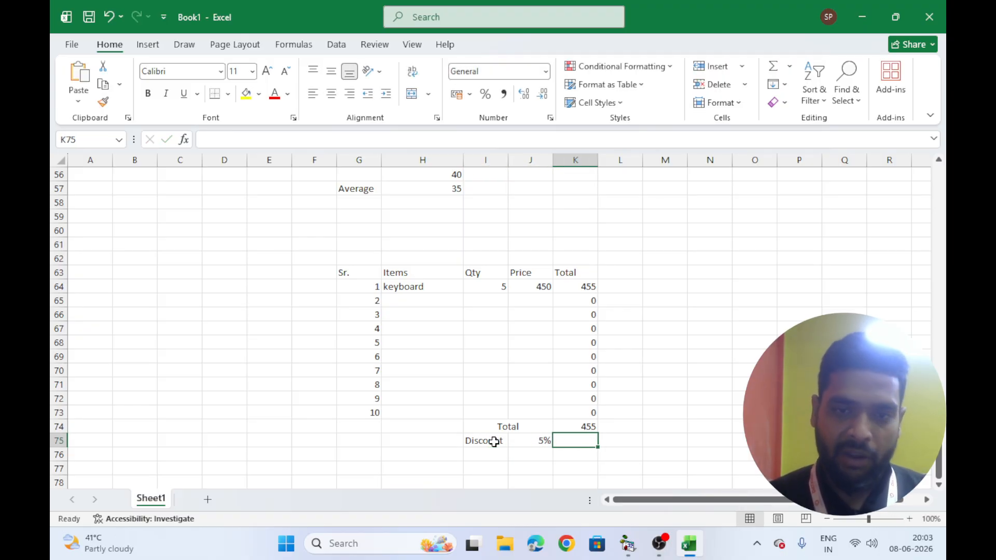
# Calculate K75 as the grand total K74 multiplied by the discount rate J75
pyautogui.write('=')
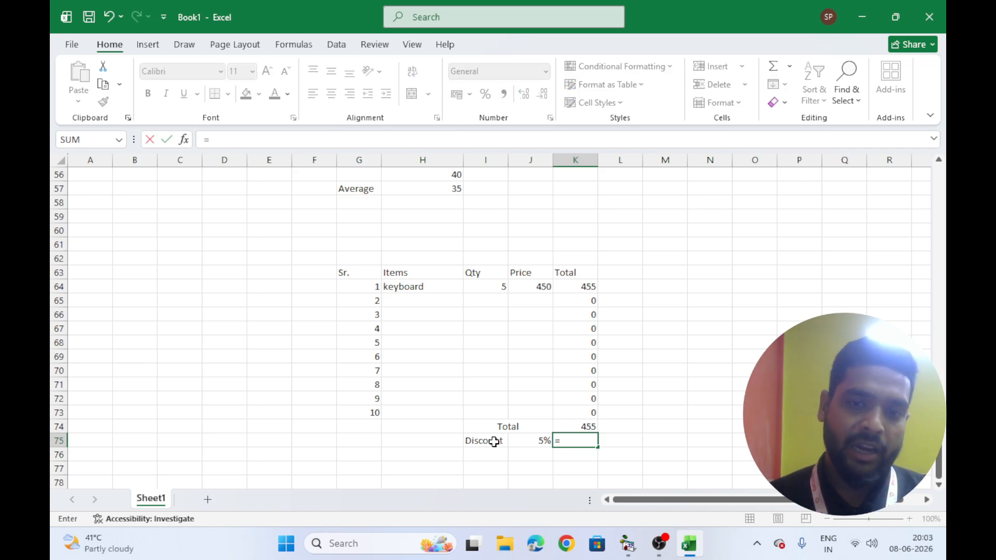
pyautogui.click(581, 424)
pyautogui.write('*')
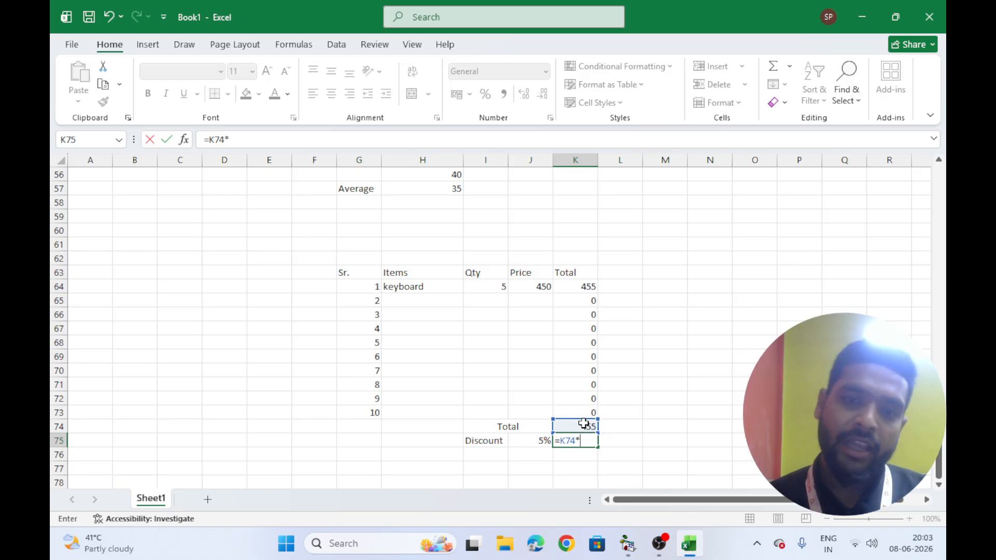
pyautogui.click(546, 440)
pyautogui.press('Return')
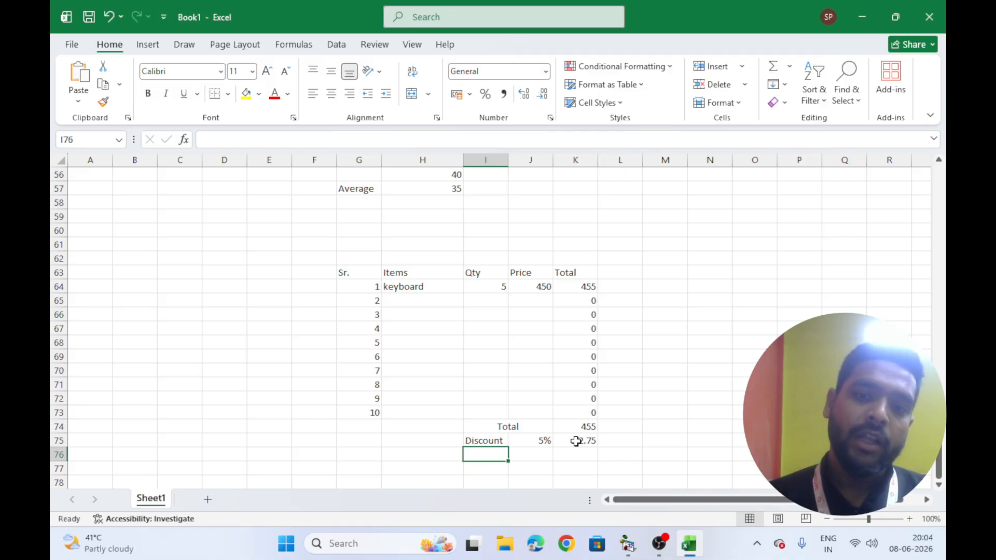
# Replace K75's formula with =K74-(K74*J75) to give the discounted total
pyautogui.click(575, 441)
pyautogui.write('=')
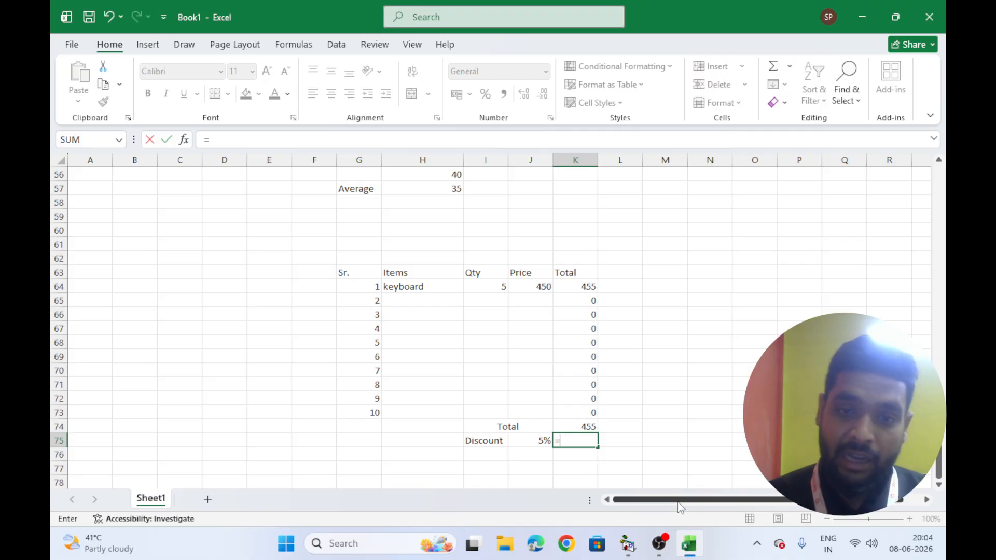
pyautogui.click(585, 427)
pyautogui.write('-(')
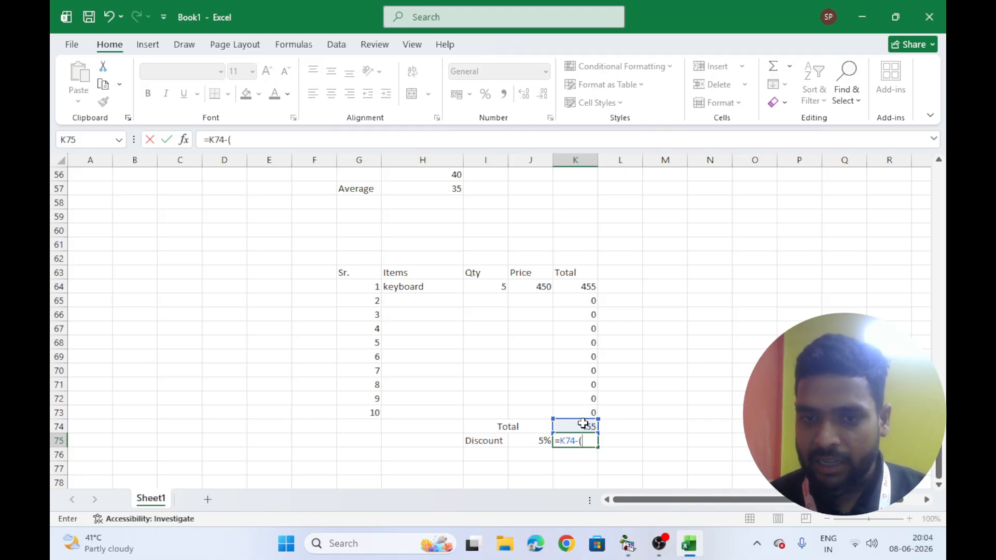
pyautogui.click(583, 424)
pyautogui.write('*')
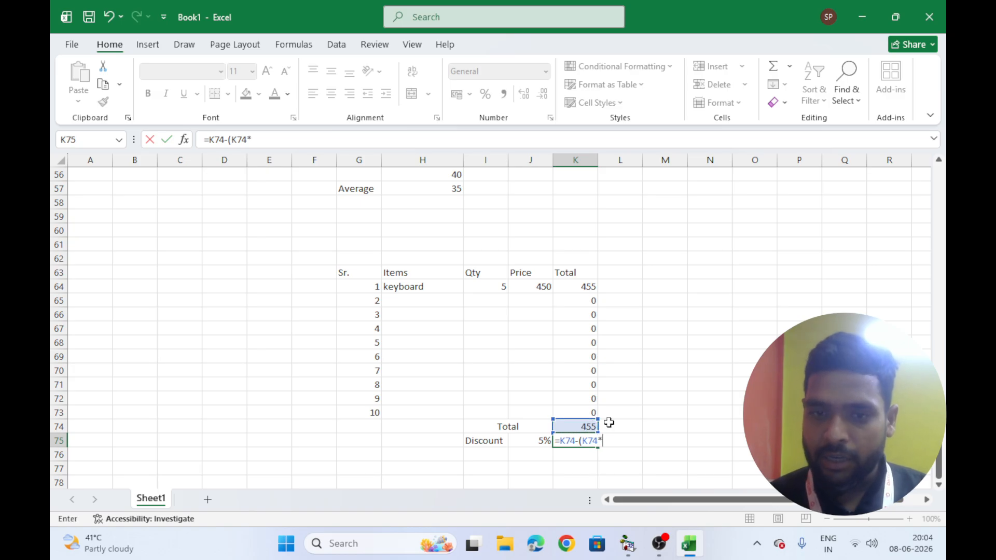
pyautogui.click(533, 440)
pyautogui.write(')')
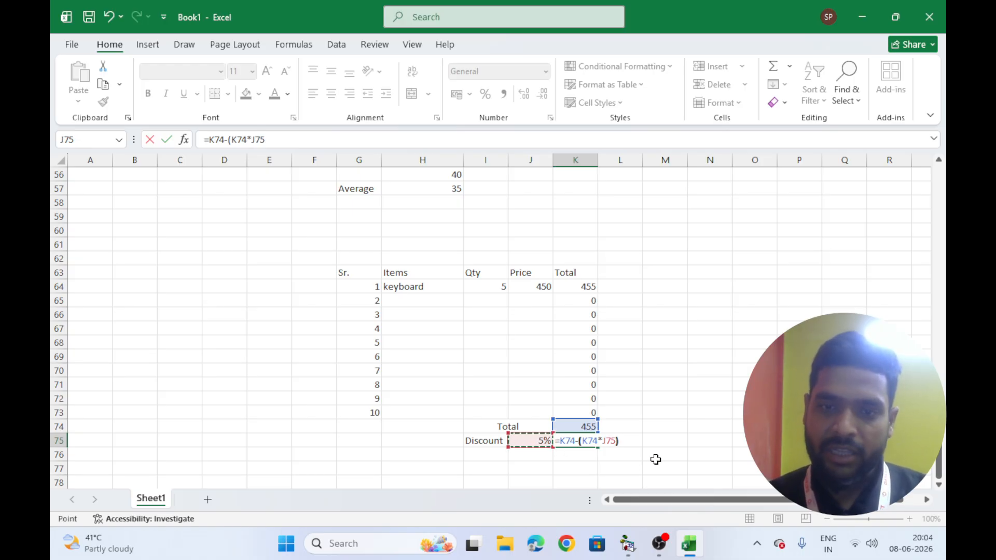
pyautogui.press('Return')
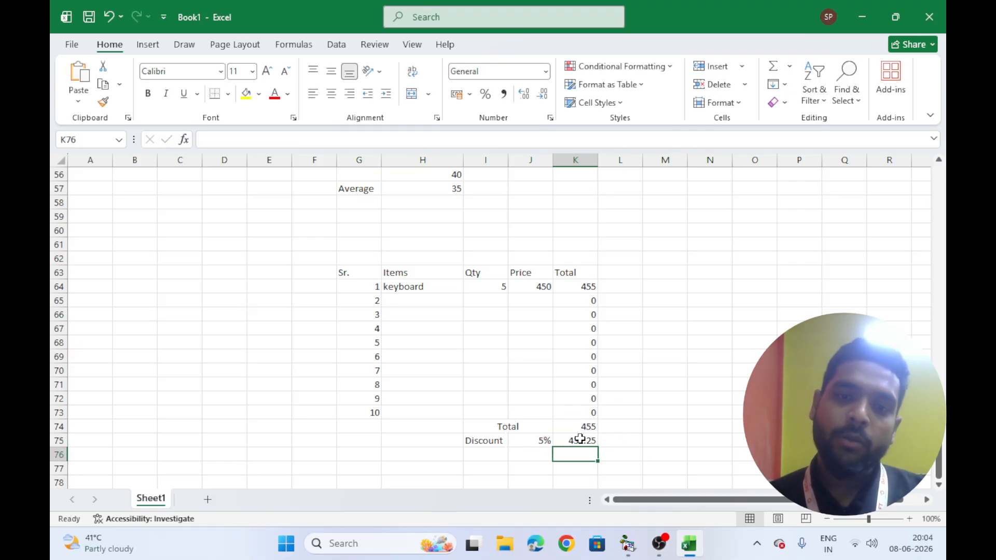
# Fill row 65 with the item mouse, quantity 4 and price 250
pyautogui.scroll(-1, 551, 451)
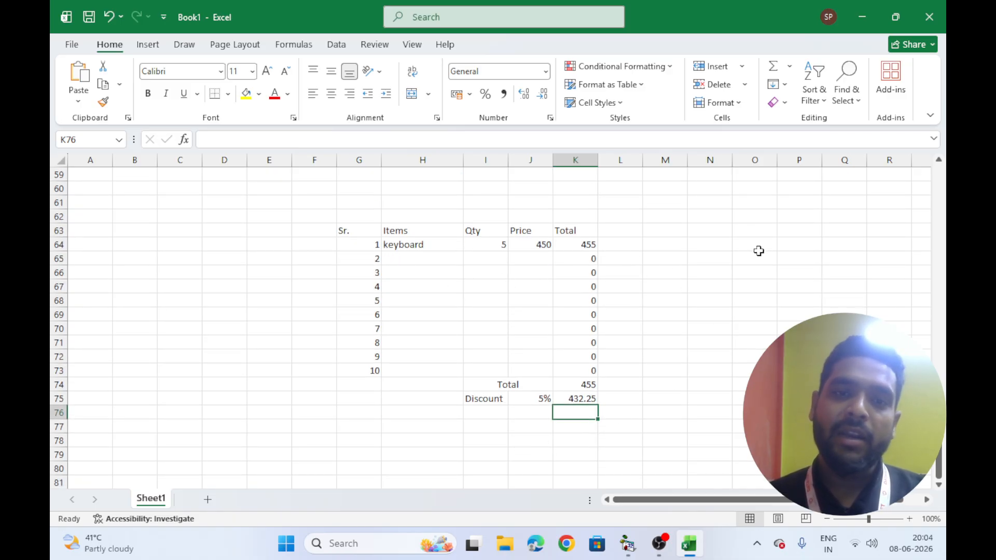
pyautogui.click(417, 261)
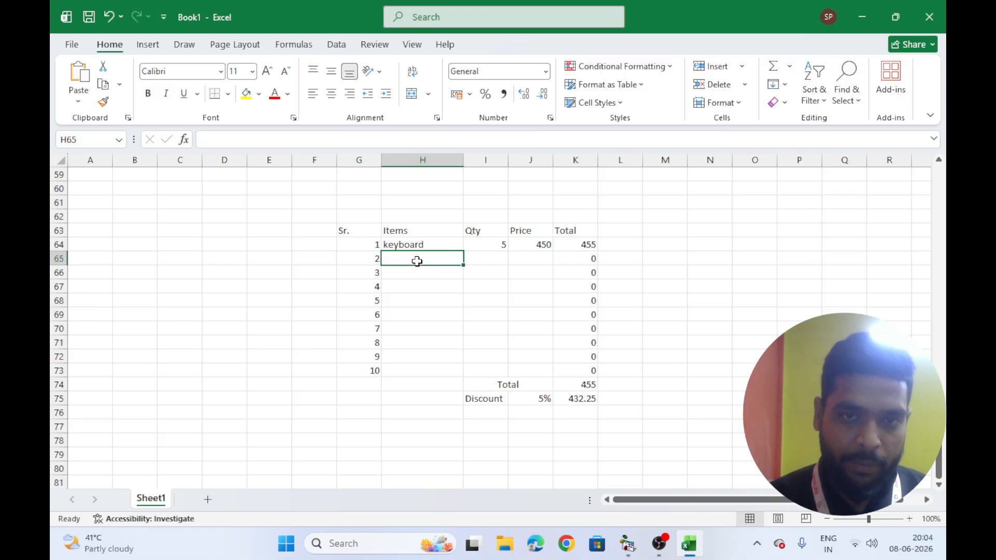
pyautogui.write('mouse')
pyautogui.press('Tab')
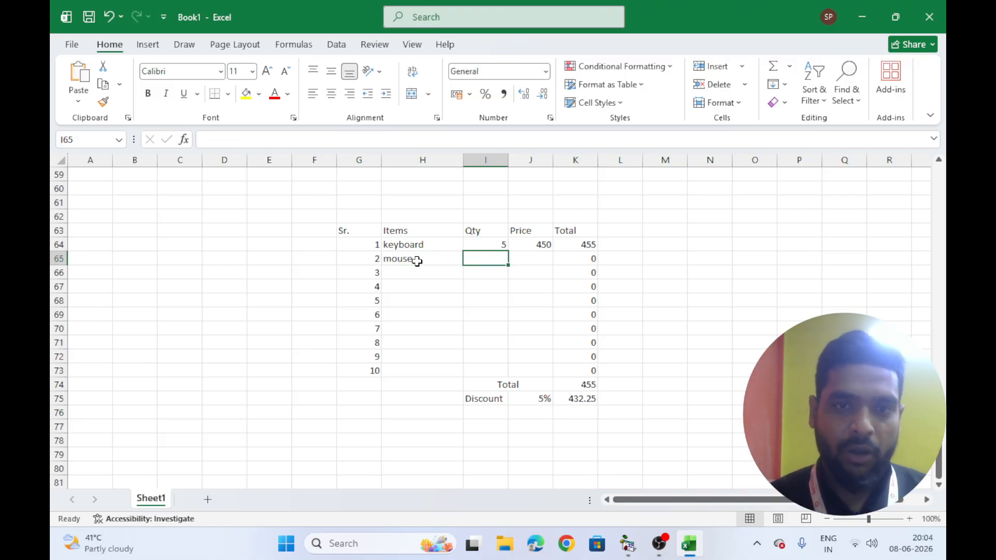
pyautogui.write('4')
pyautogui.press('Tab')
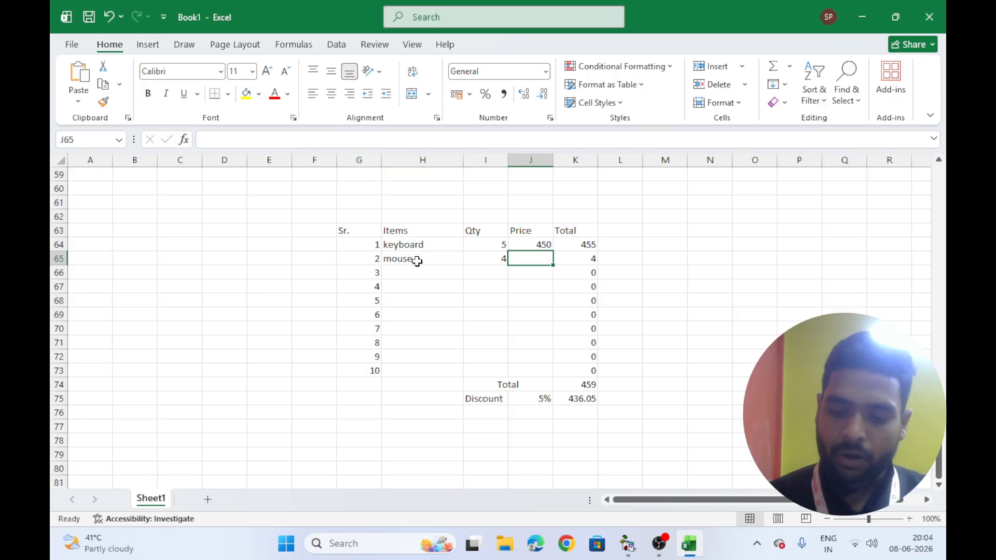
pyautogui.write('250')
pyautogui.press('Tab')
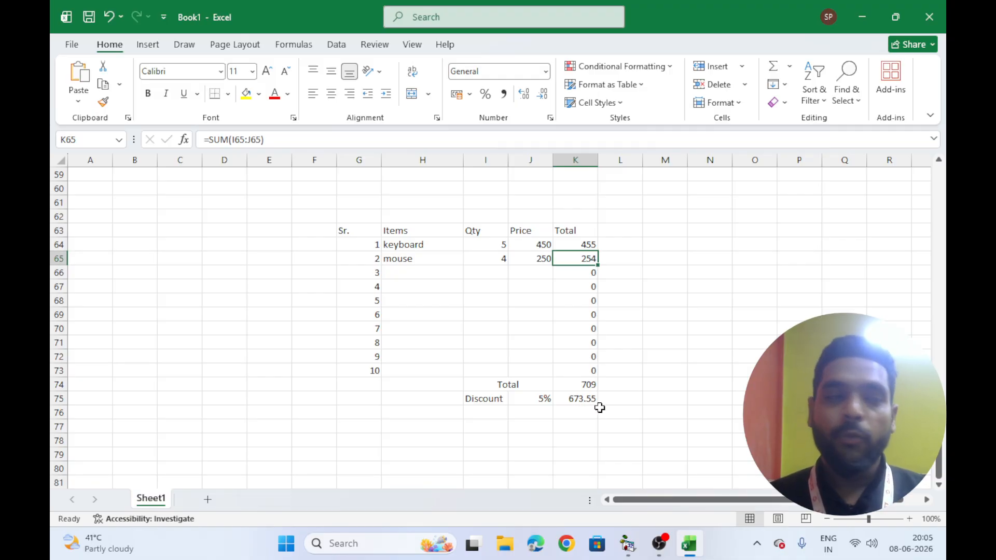
# Change the discount rate in J75 to 10%
pyautogui.click(541, 399)
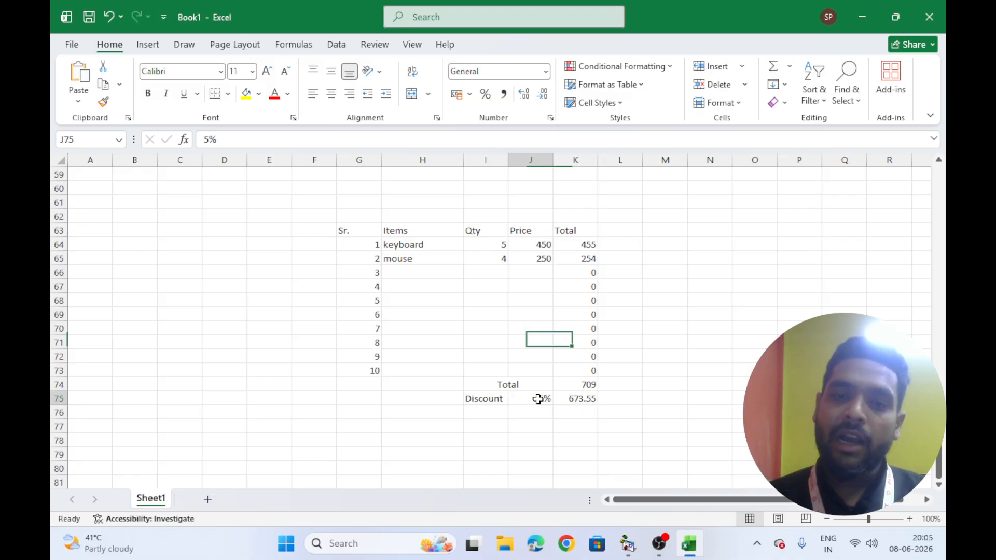
pyautogui.write('10')
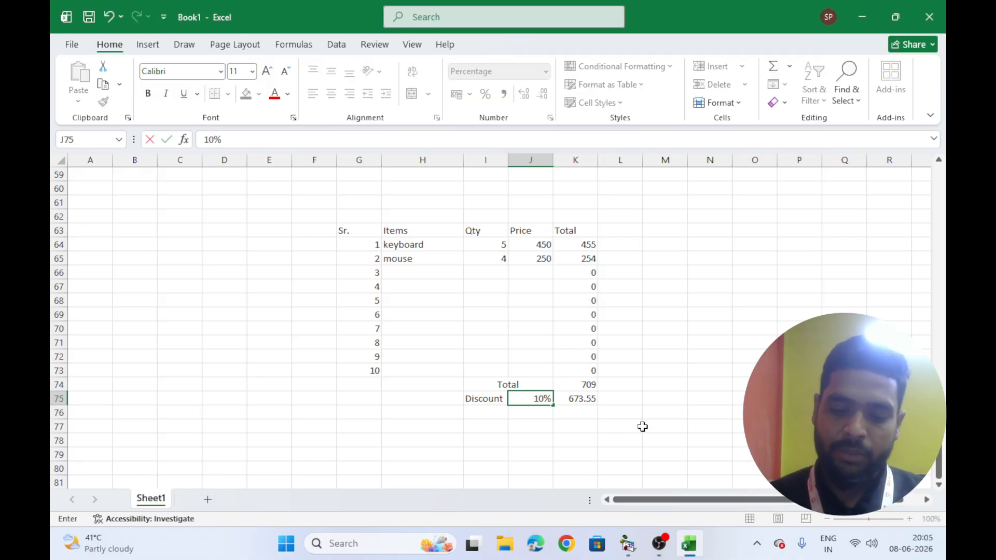
pyautogui.press('Return')
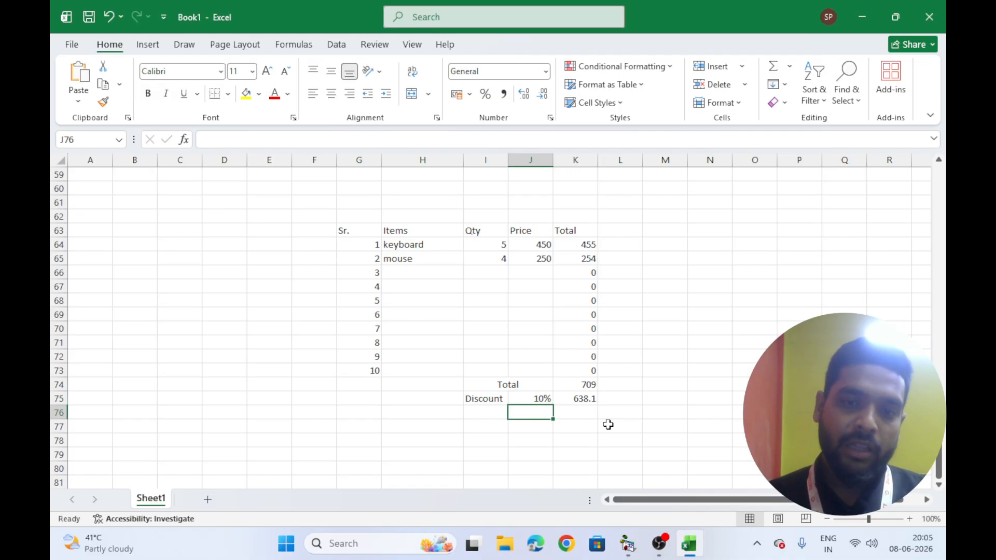
# Change the discount rate in J75 to 50%
pyautogui.click(534, 400)
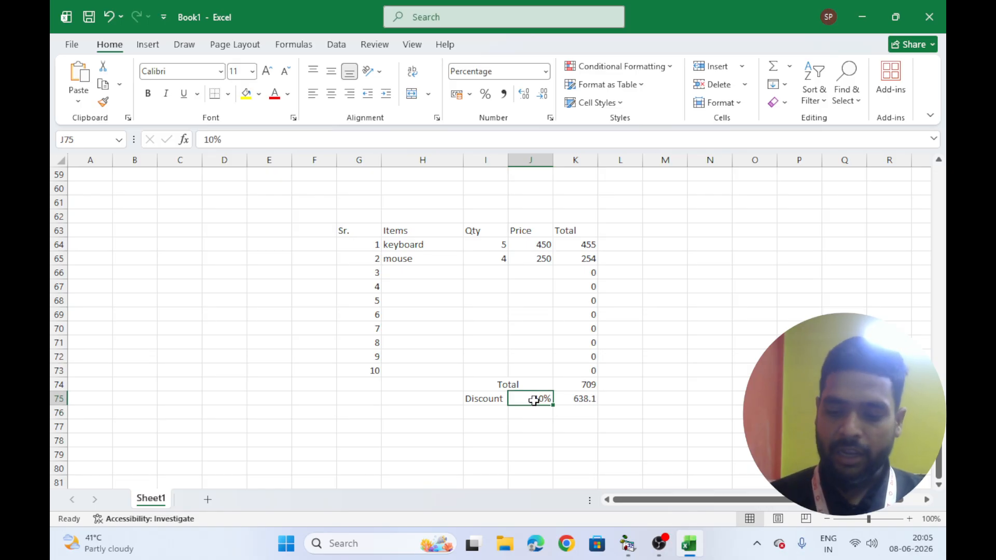
pyautogui.write('50')
pyautogui.press('Return')
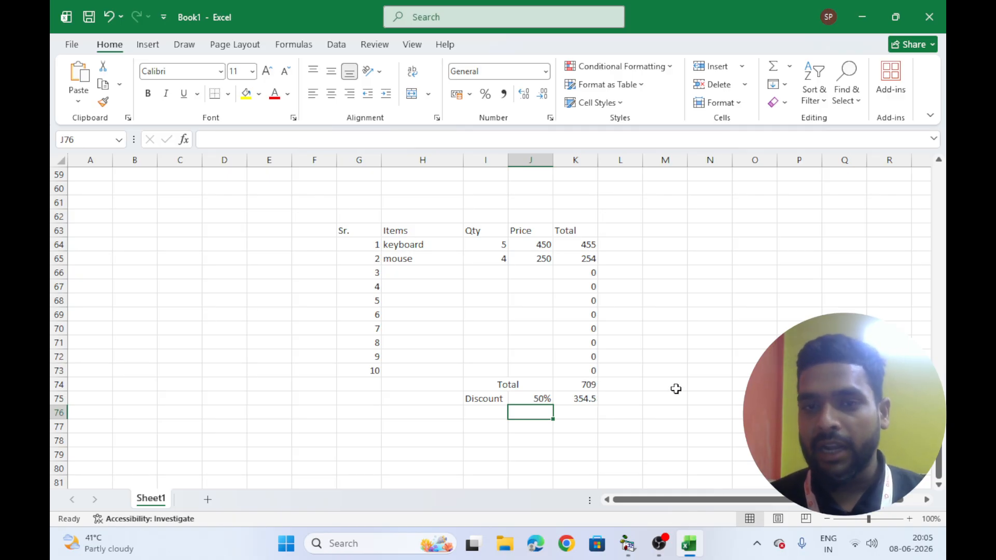
pyautogui.scroll(-2, 671, 389)
pyautogui.scroll(2, 671, 389)
pyautogui.scroll(1, 671, 389)
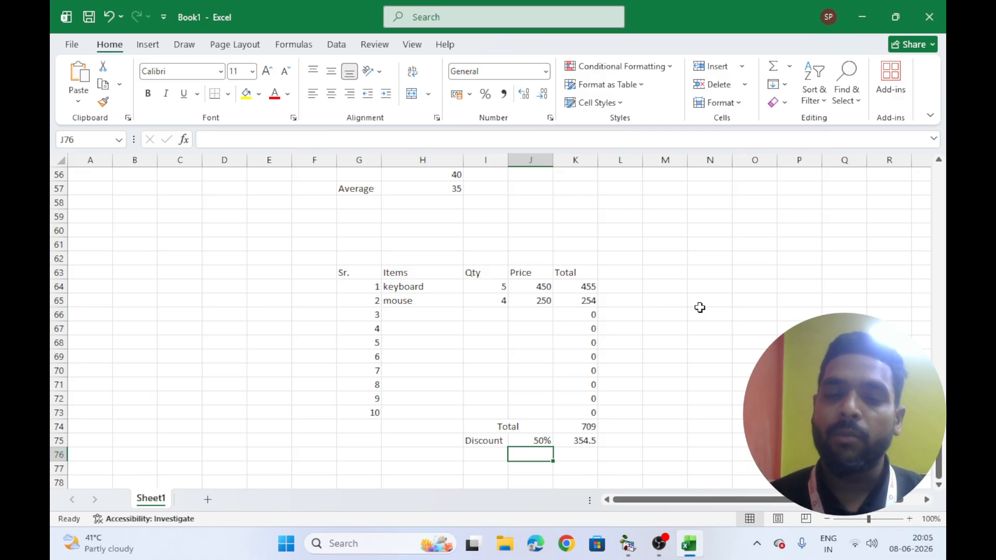
pyautogui.scroll(-3, 584, 351)
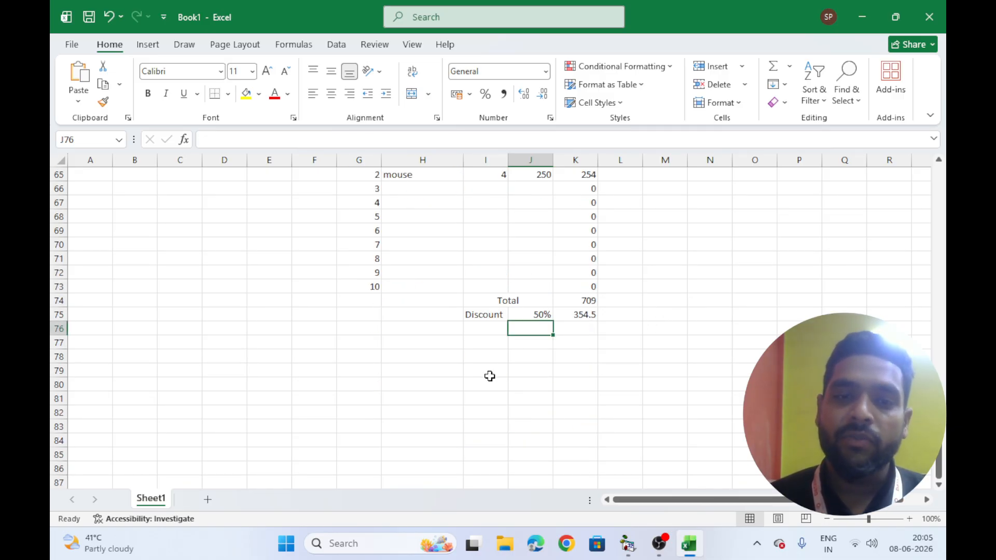
pyautogui.click(440, 390)
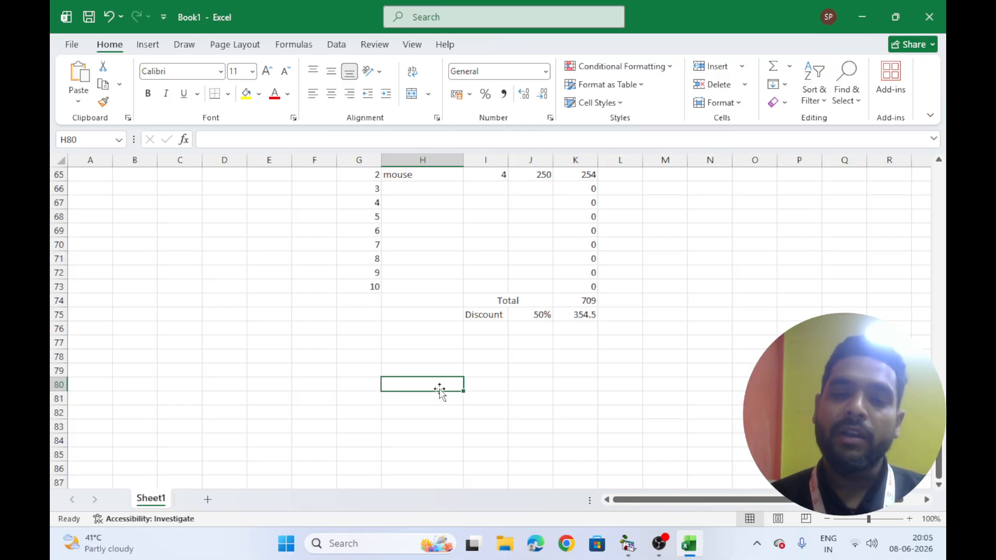